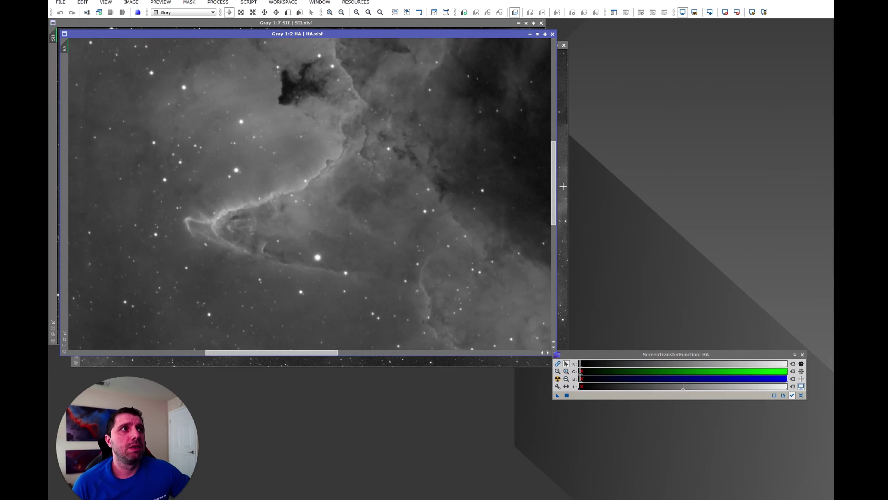
# - Examine the nebula detail and stars across the HA image at several magnifications
pyautogui.moveTo(554, 176); pyautogui.dragTo(552, 138)
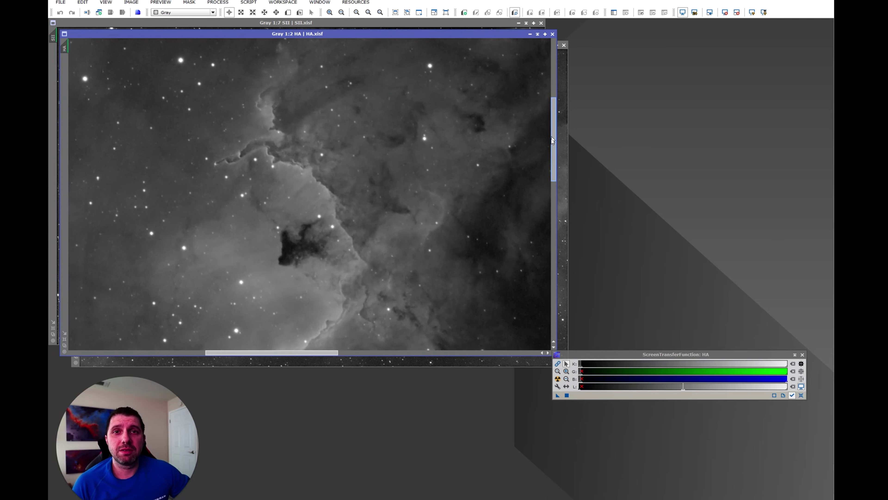
pyautogui.scroll(-4, 402, 269)
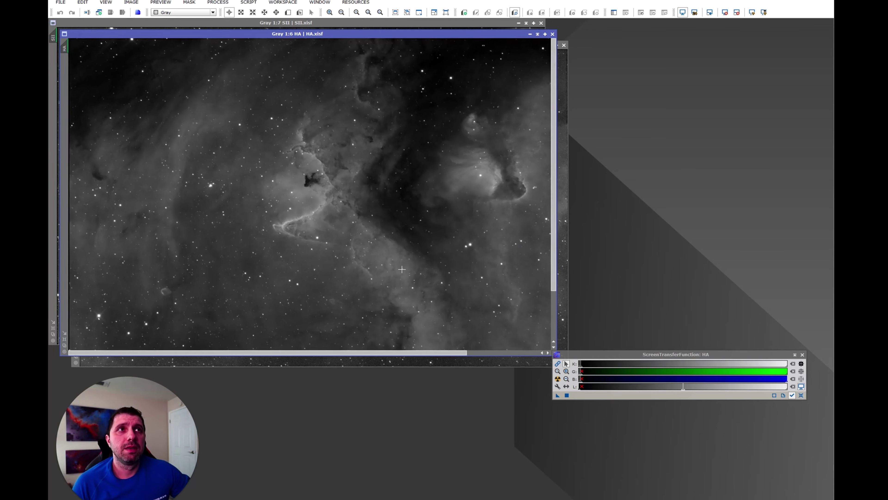
pyautogui.scroll(4, 402, 269)
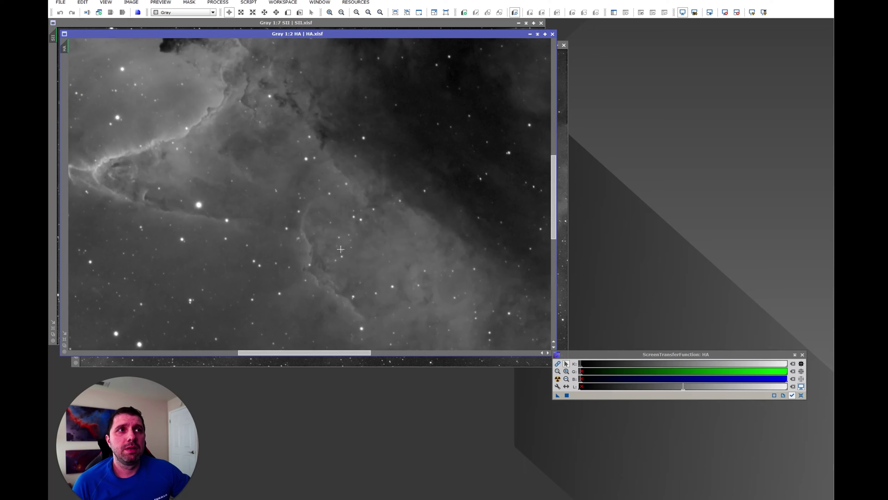
pyautogui.scroll(-1, 340, 249)
pyautogui.moveTo(308, 352); pyautogui.dragTo(98, 326)
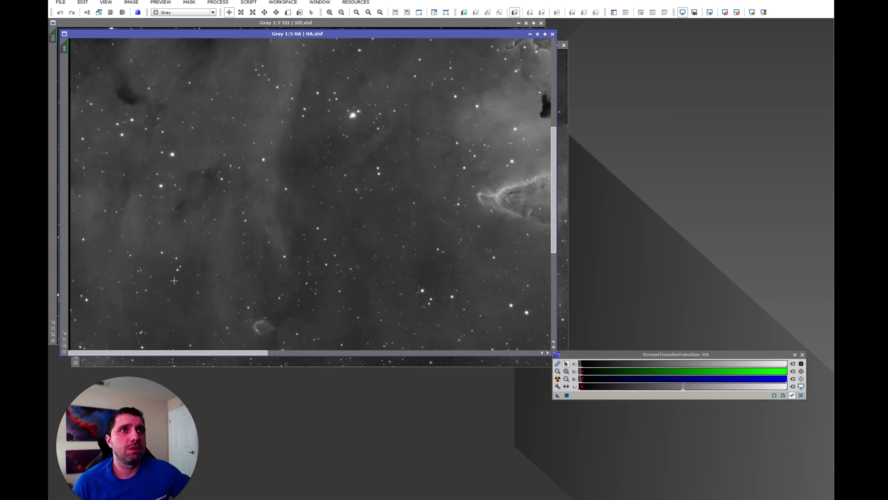
pyautogui.moveTo(554, 161); pyautogui.dragTo(553, 246)
pyautogui.moveTo(220, 353); pyautogui.dragTo(491, 353)
pyautogui.moveTo(552, 278); pyautogui.dragTo(558, 82)
pyautogui.scroll(-5, 355, 251)
pyautogui.scroll(-1, 355, 252)
pyautogui.scroll(2, 355, 251)
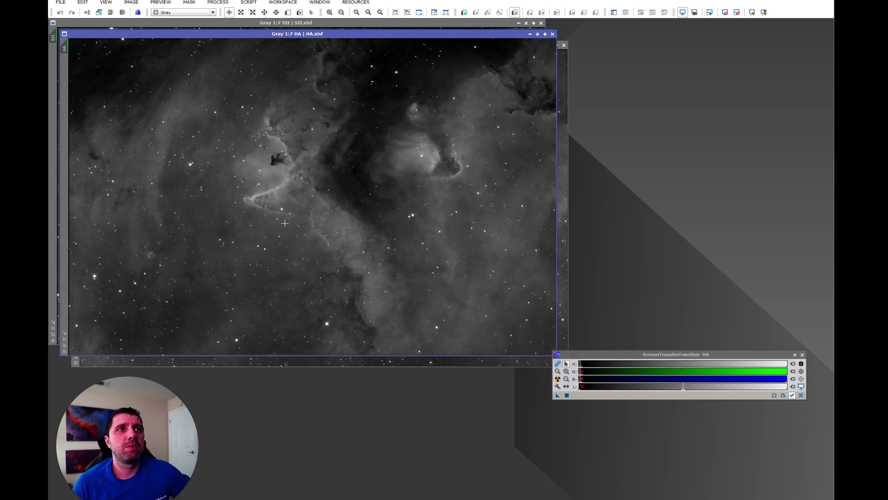
# - Bring the SII image to the front and review the BlurXTerminator settings without applying the process
pyautogui.click(297, 26)
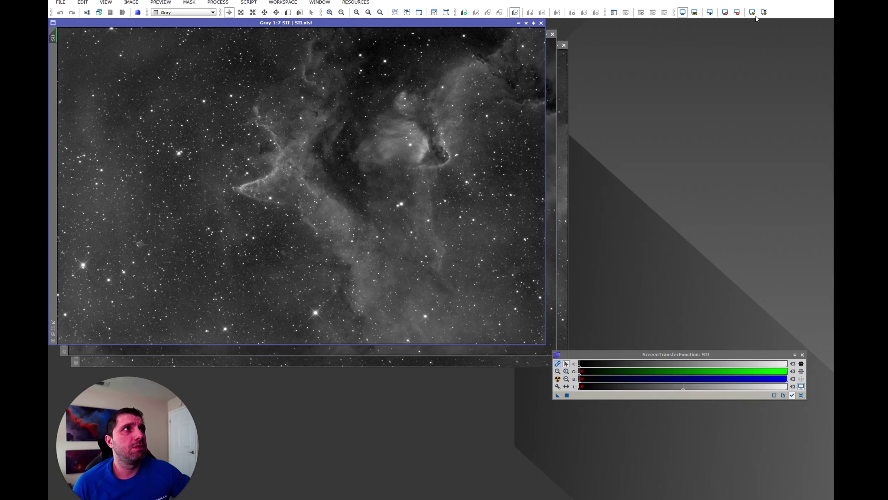
pyautogui.click(736, 12)
pyautogui.click(752, 13)
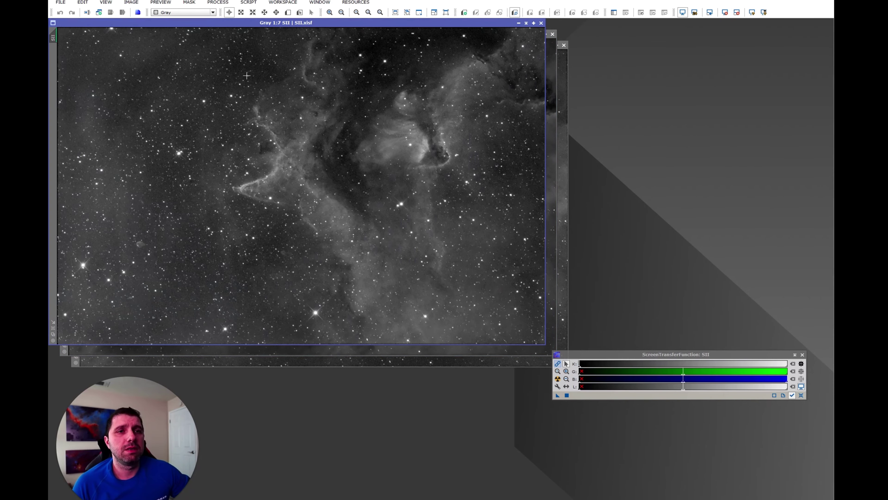
pyautogui.click(218, 2)
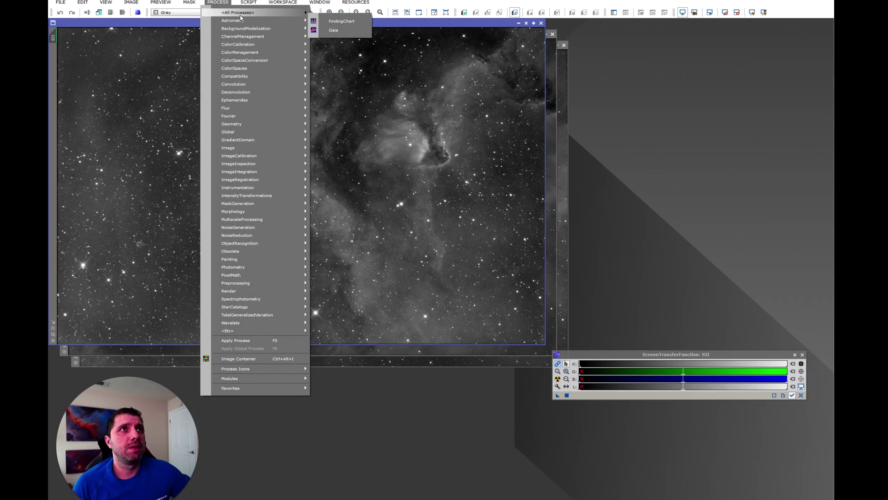
pyautogui.moveTo(288, 18)
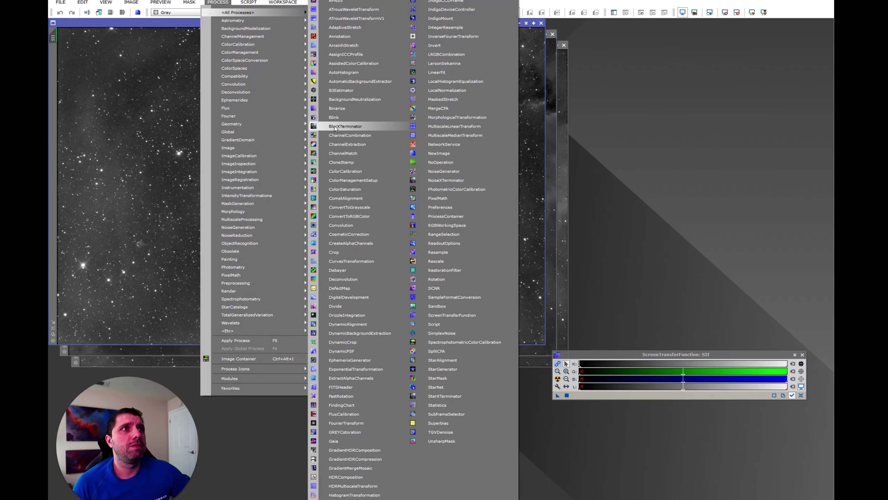
pyautogui.click(616, 167)
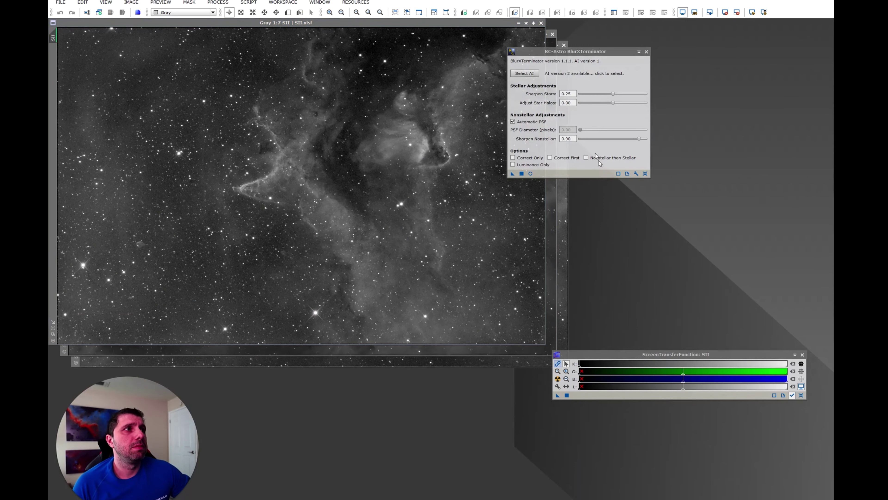
pyautogui.moveTo(556, 53); pyautogui.dragTo(645, 64)
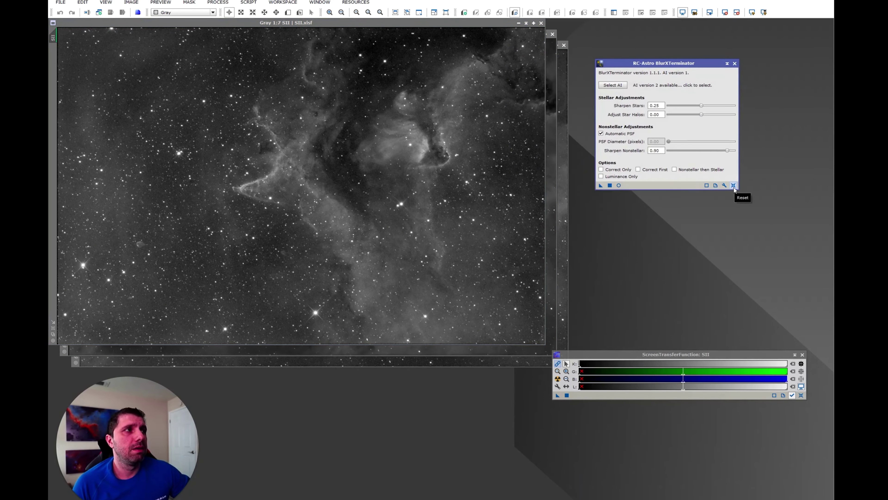
pyautogui.click(735, 63)
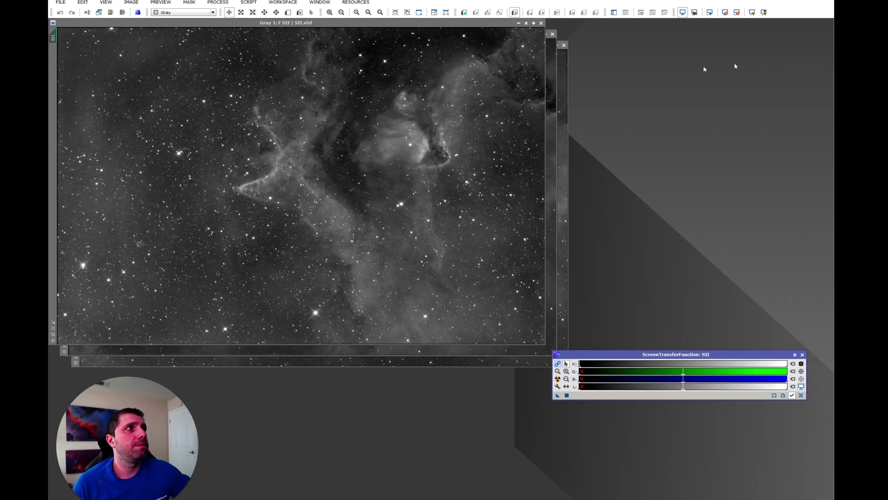
# - Compare the nebula detail and stars in the SII, HA and OIII images up close
pyautogui.scroll(4, 227, 186)
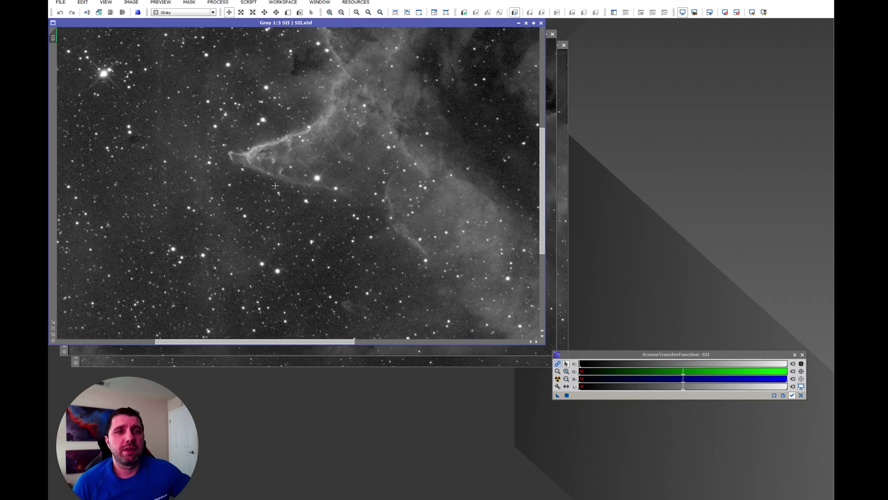
pyautogui.scroll(1, 277, 183)
pyautogui.scroll(-3, 280, 182)
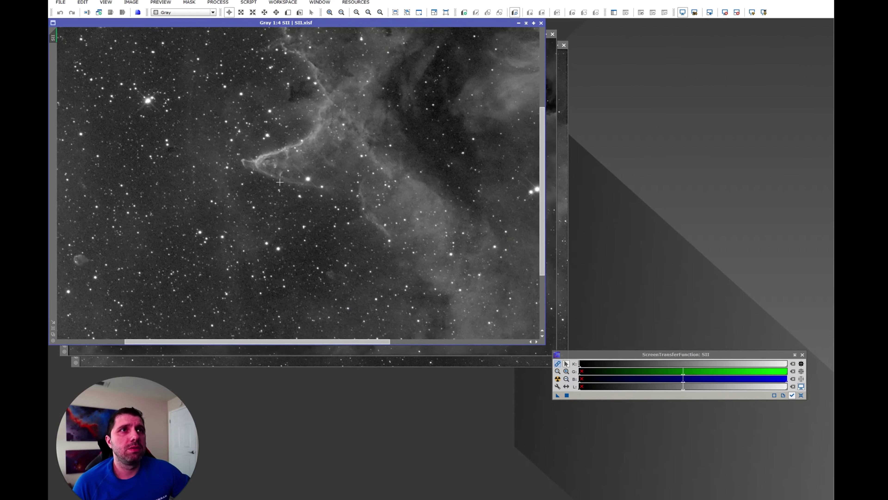
pyautogui.click(552, 90)
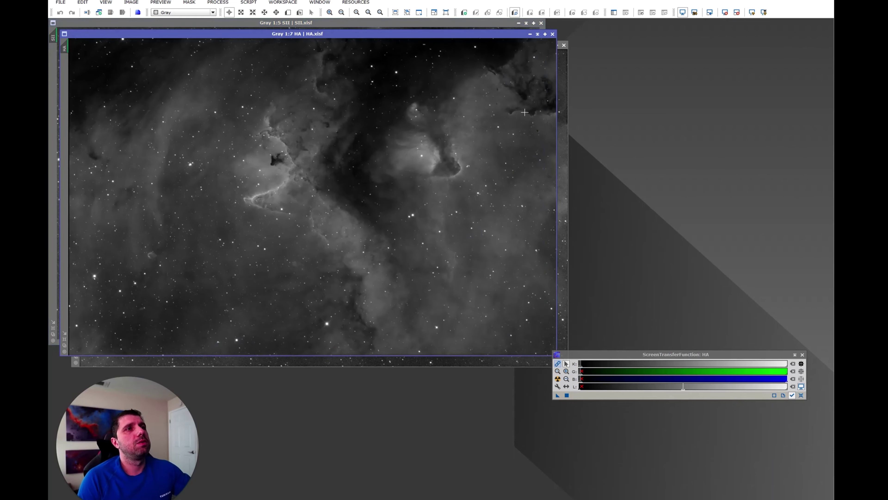
pyautogui.scroll(5, 333, 179)
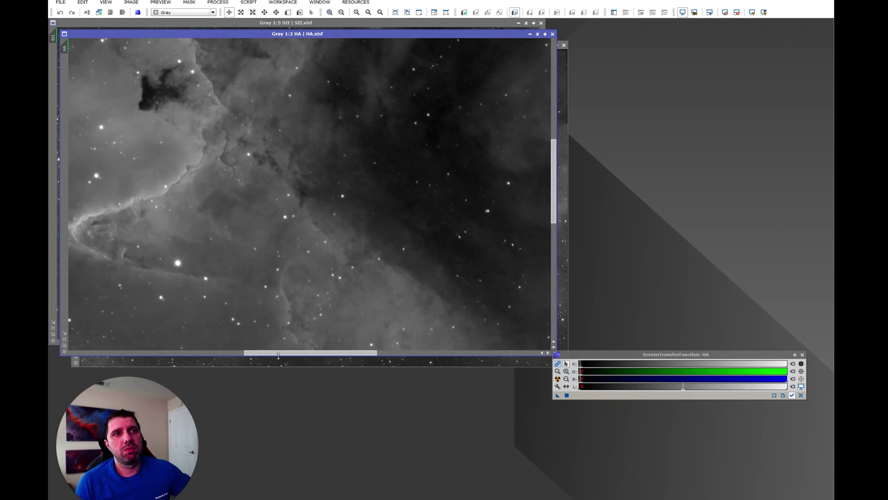
pyautogui.moveTo(279, 351); pyautogui.dragTo(244, 350)
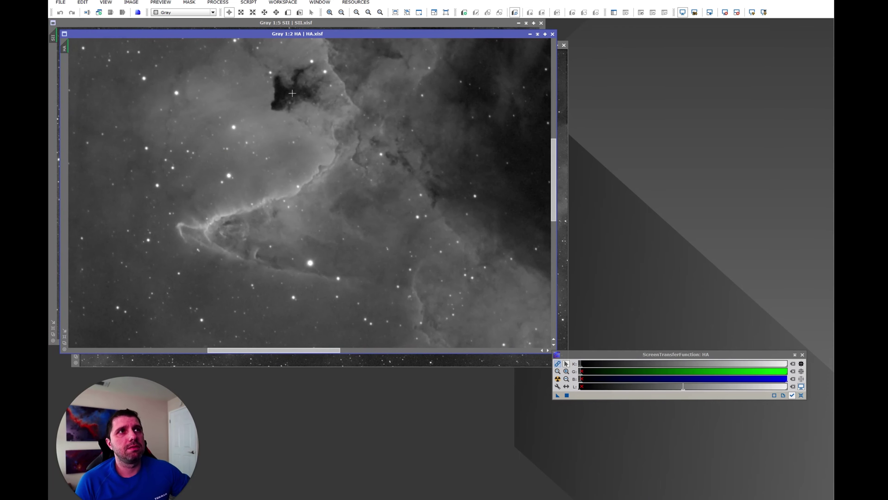
pyautogui.click(559, 128)
pyautogui.scroll(4, 287, 195)
pyautogui.scroll(-4, 287, 195)
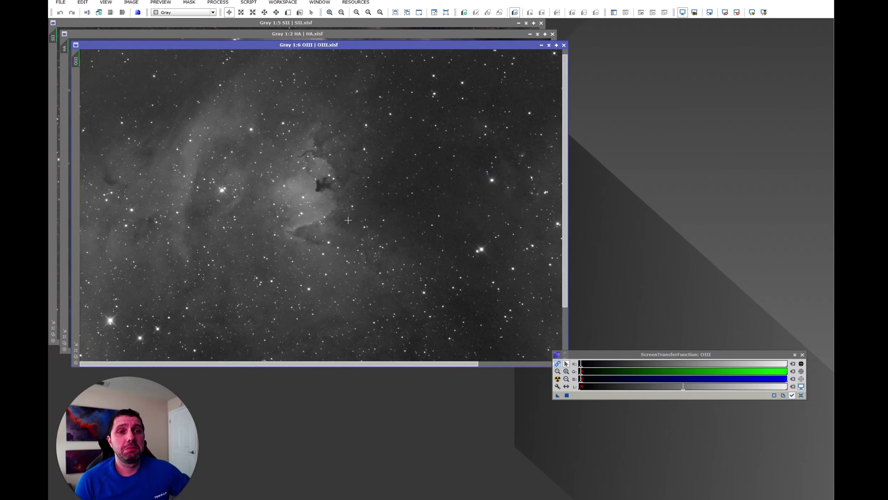
pyautogui.click(218, 3)
pyautogui.moveTo(231, 12)
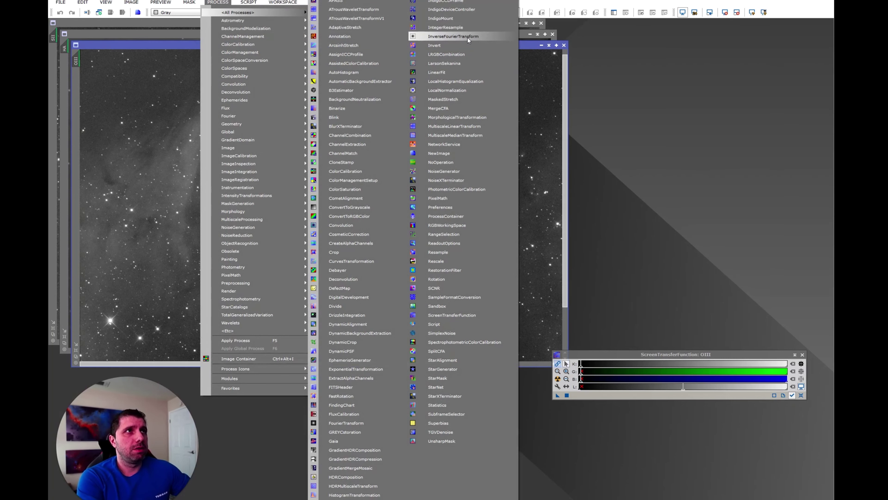
pyautogui.click(463, 53)
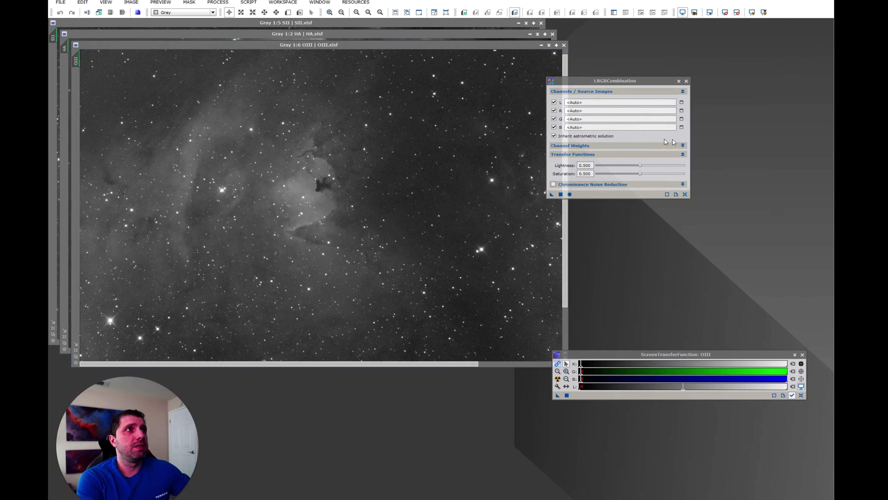
pyautogui.click(681, 111)
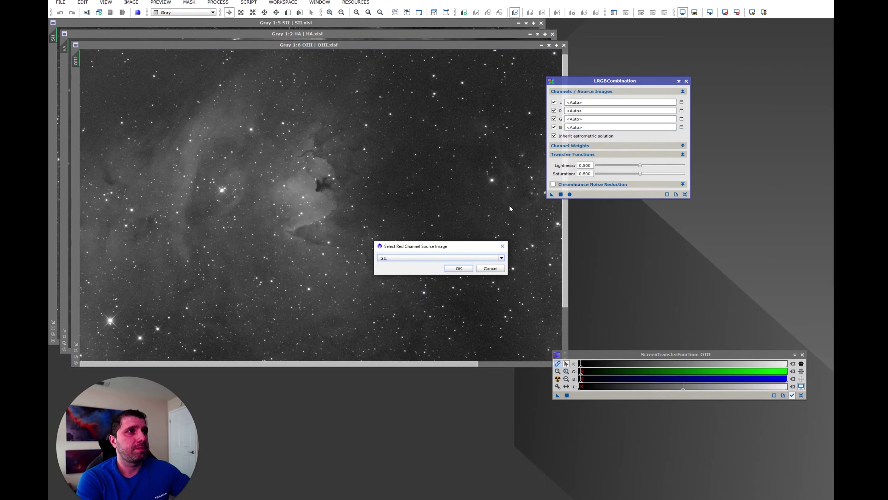
pyautogui.click(478, 270)
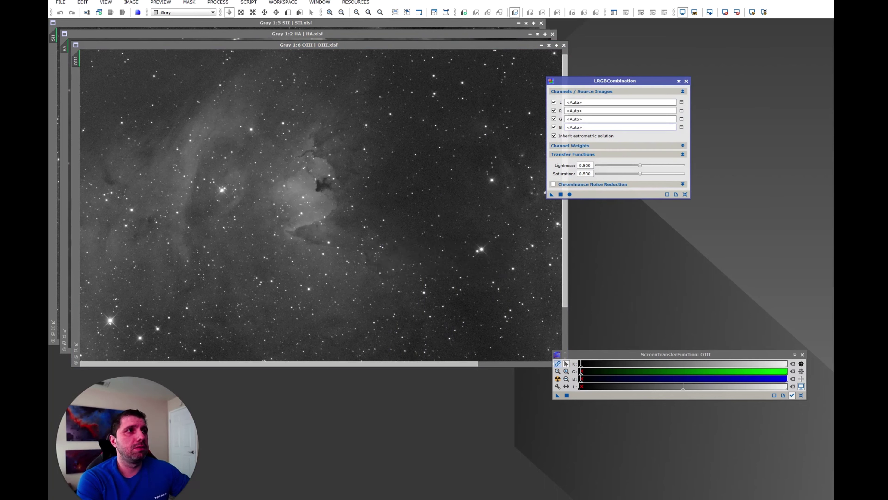
pyautogui.click(686, 82)
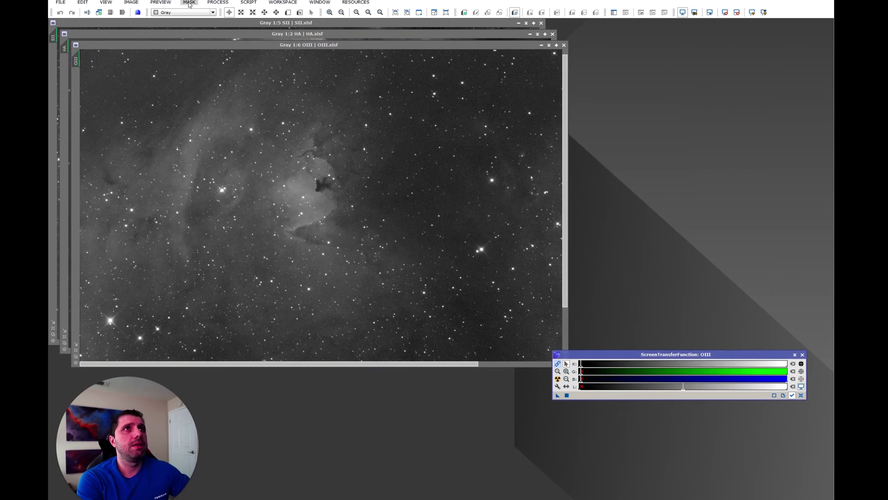
# - Open StarAlignment and choose the HA view as the reference image
pyautogui.click(217, 2)
pyautogui.moveTo(226, 13)
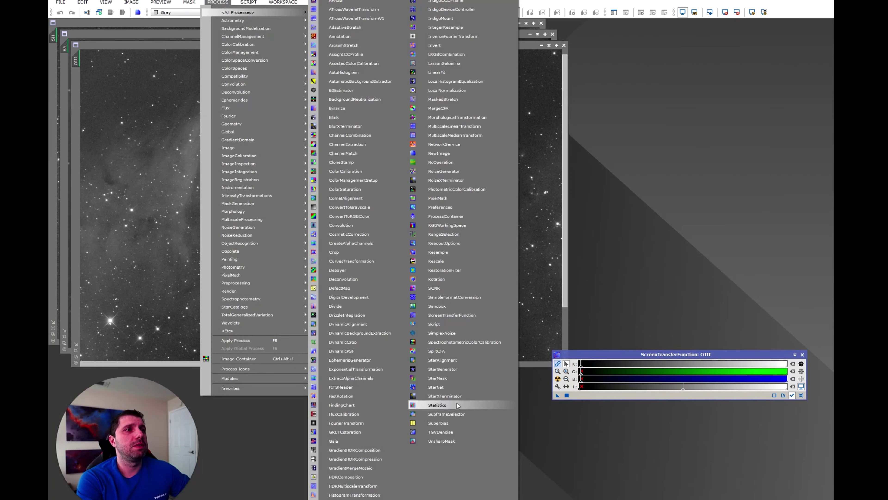
pyautogui.click(451, 361)
pyautogui.click(811, 52)
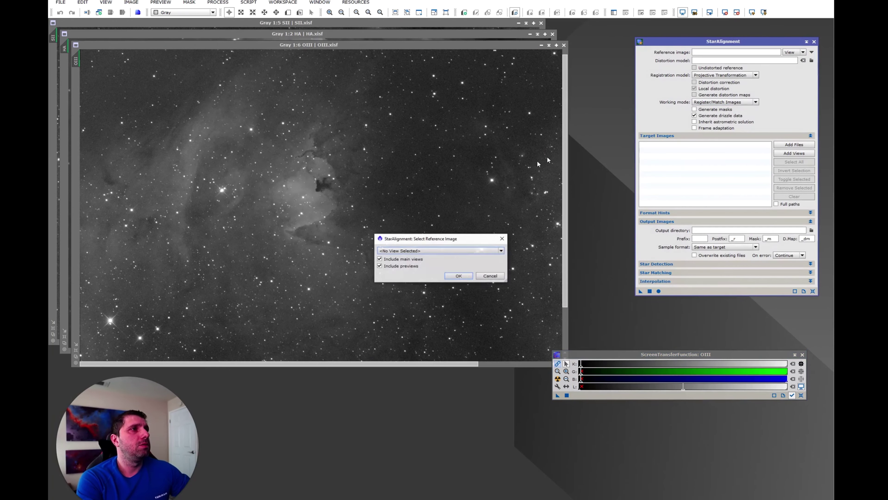
pyautogui.click(403, 250)
pyautogui.click(423, 258)
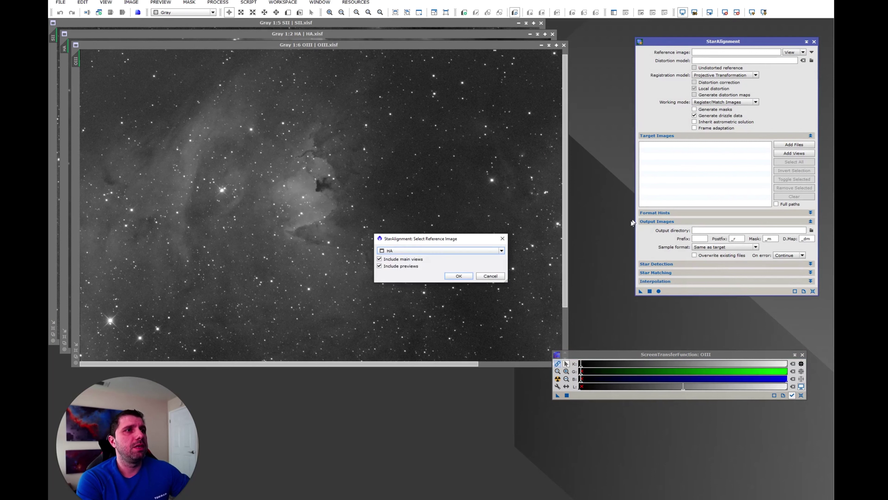
pyautogui.click(458, 276)
# - Add the SII and OIII views as StarAlignment targets and close the process without running it
pyautogui.click(794, 153)
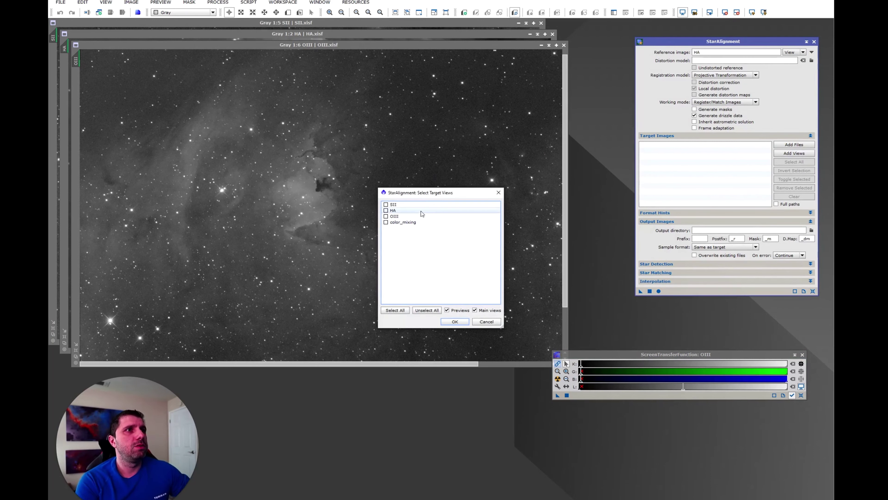
pyautogui.click(399, 205)
pyautogui.click(455, 322)
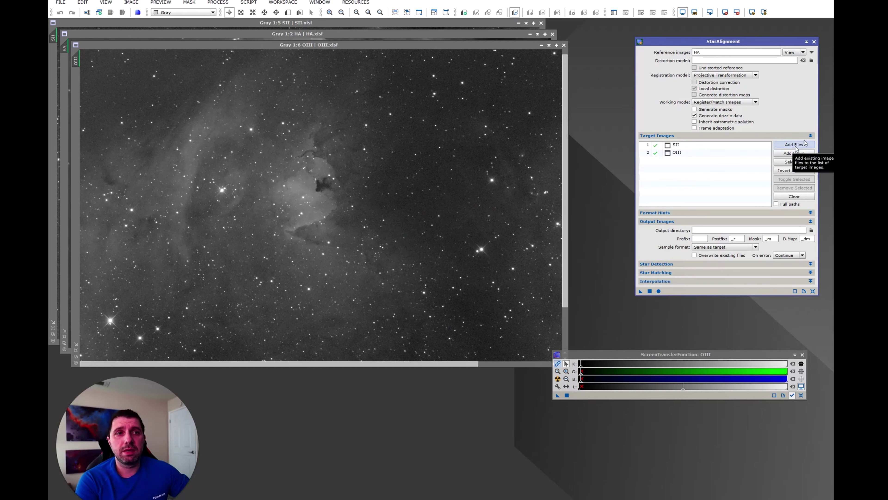
pyautogui.click(814, 42)
# - Combine the channels into a new colour image with LRGBCombination, using SII for red, HA for green and OIII for blue
pyautogui.click(217, 2)
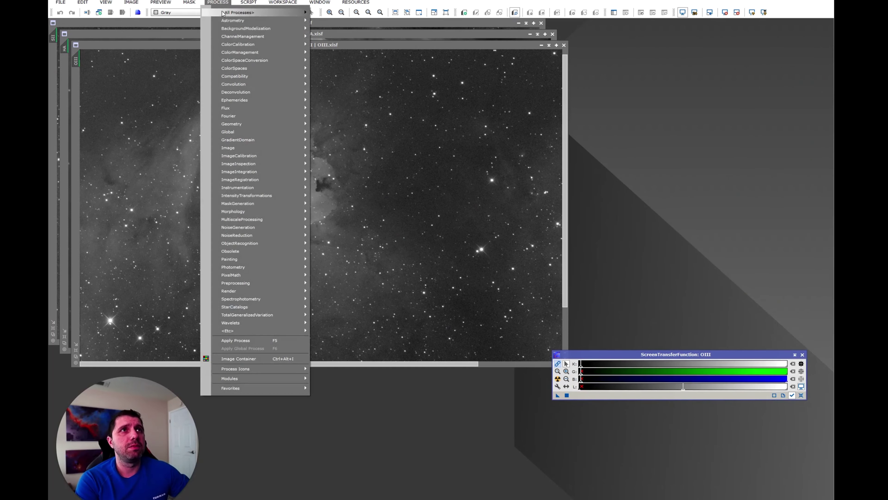
pyautogui.moveTo(245, 12)
pyautogui.click(446, 54)
pyautogui.click(681, 111)
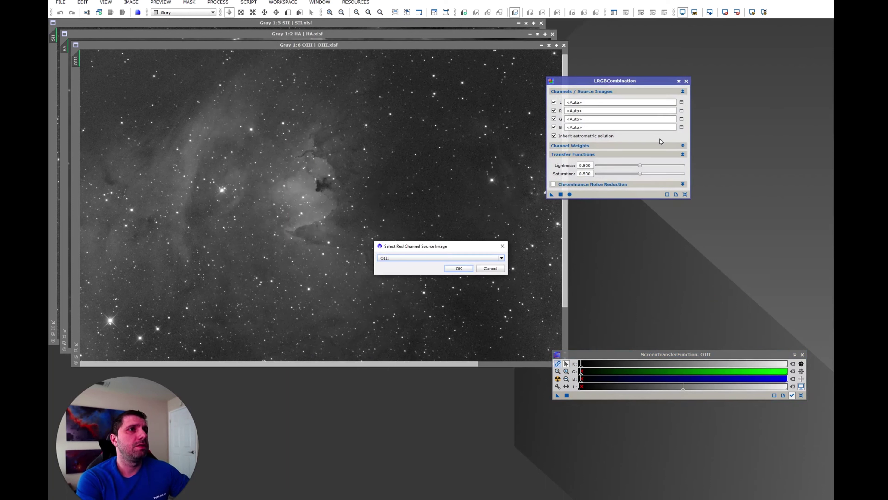
pyautogui.press('Return')
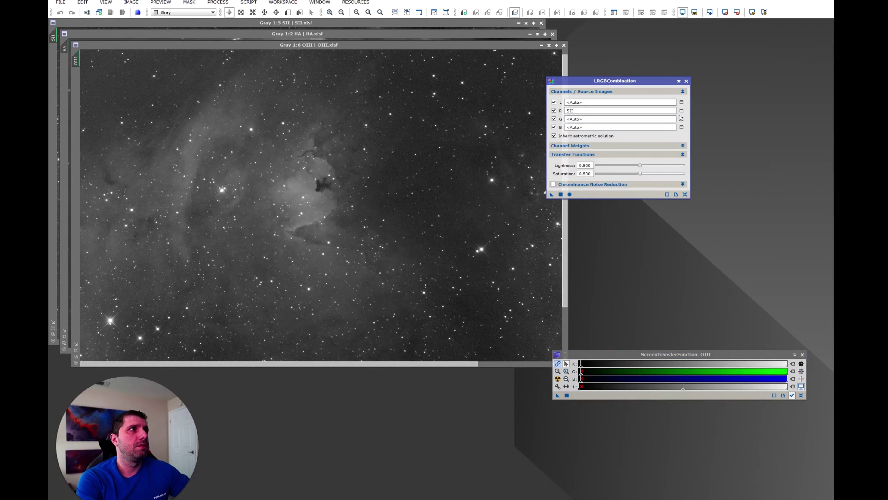
pyautogui.click(682, 119)
pyautogui.press('Return')
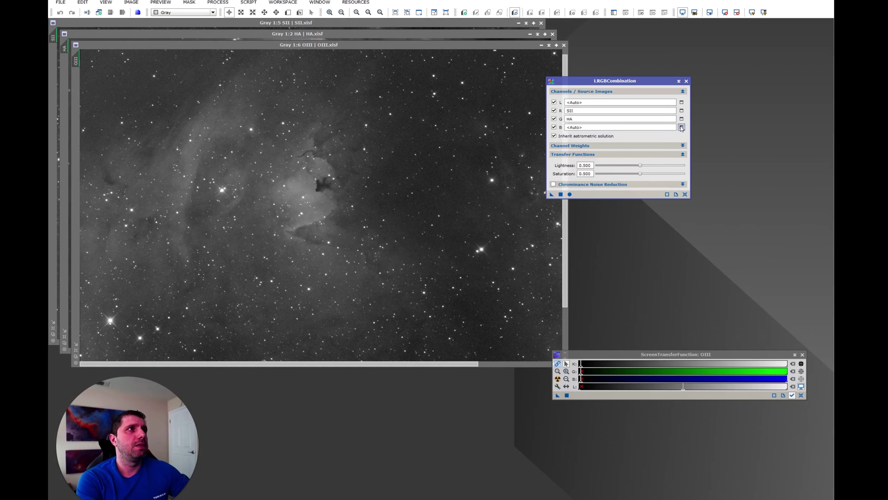
pyautogui.click(682, 127)
pyautogui.press('Return')
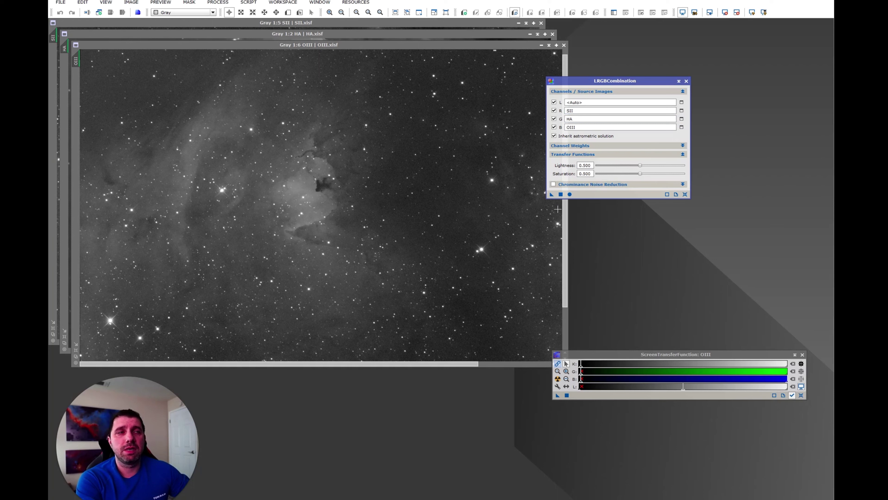
pyautogui.click(570, 195)
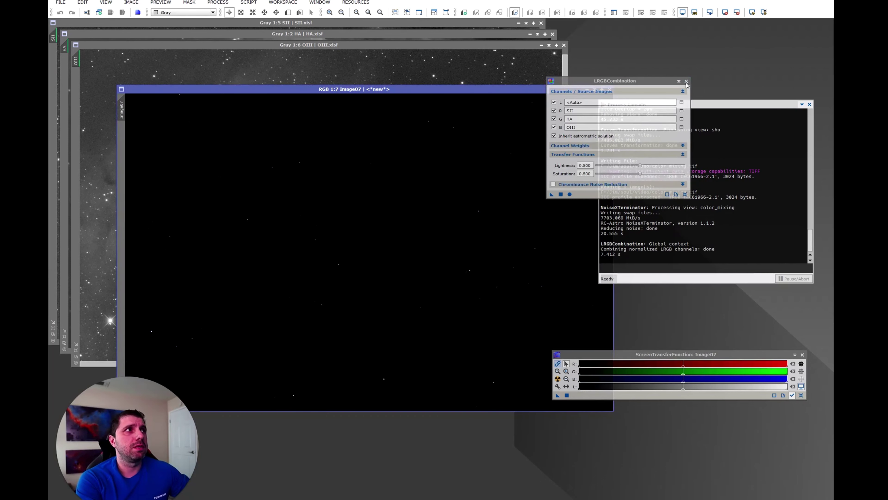
pyautogui.click(685, 81)
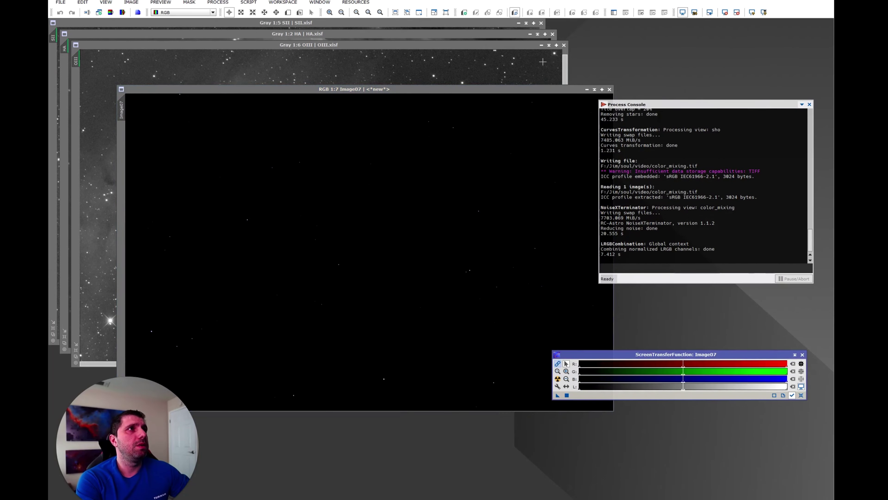
# - Close the OIII, HA and SII images, leaving only the combined colour image open
pyautogui.click(542, 61)
pyautogui.click(563, 45)
pyautogui.click(553, 34)
pyautogui.click(541, 23)
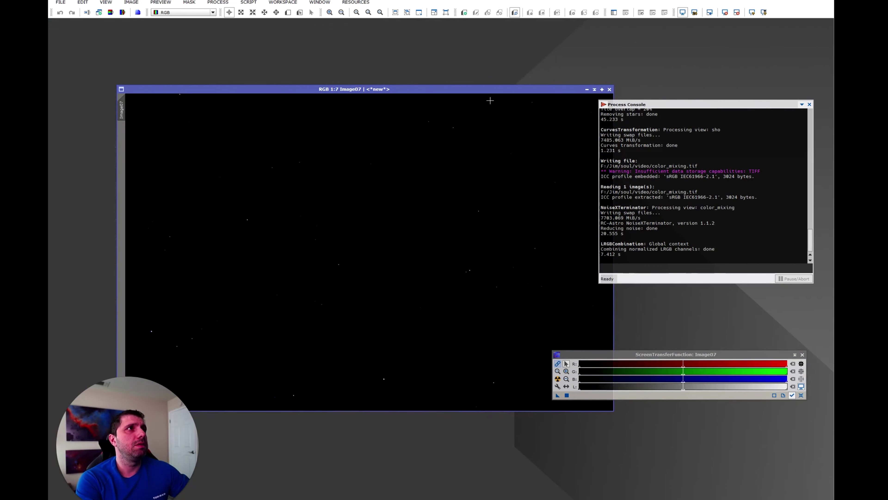
# - Apply an STF AutoStretch to the combined colour image and reposition its window in the workspace
pyautogui.hotkey('ctrl', 'a')
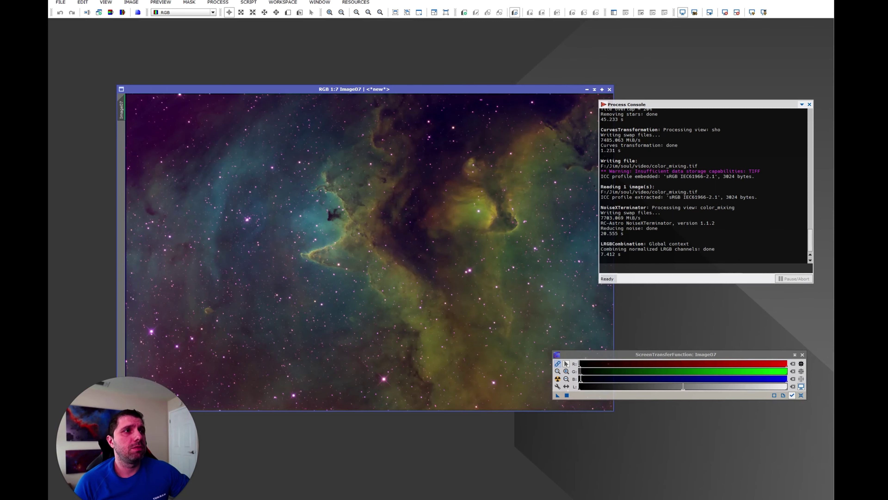
pyautogui.moveTo(447, 94); pyautogui.dragTo(432, 66)
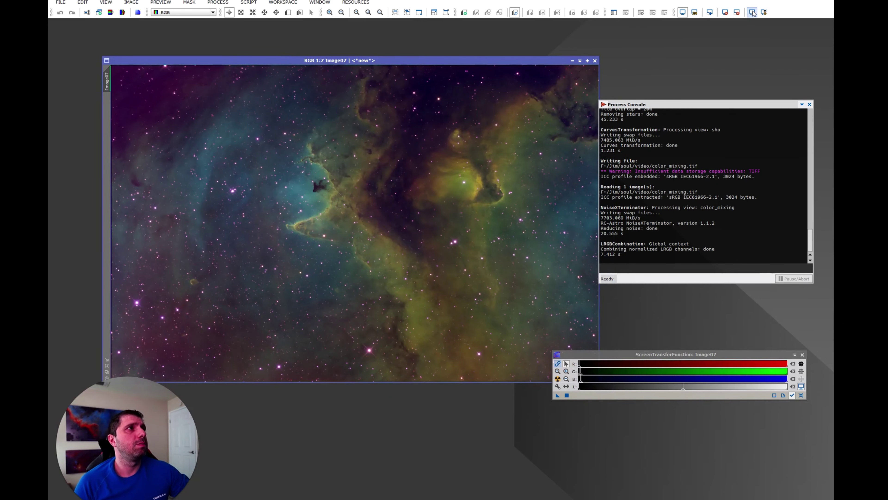
pyautogui.moveTo(350, 61); pyautogui.dragTo(272, 37)
# - Rotate the combined colour image 90° clockwise and dismiss the process console
pyautogui.click(131, 2)
pyautogui.moveTo(152, 88)
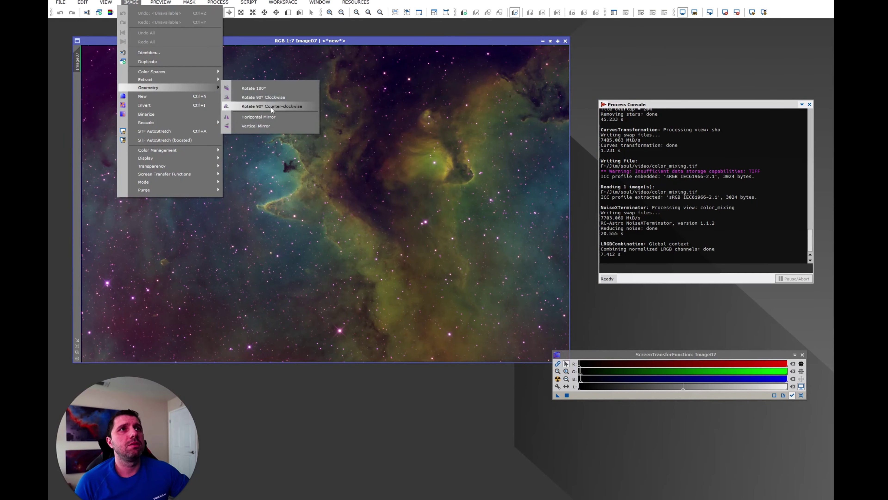
pyautogui.click(273, 98)
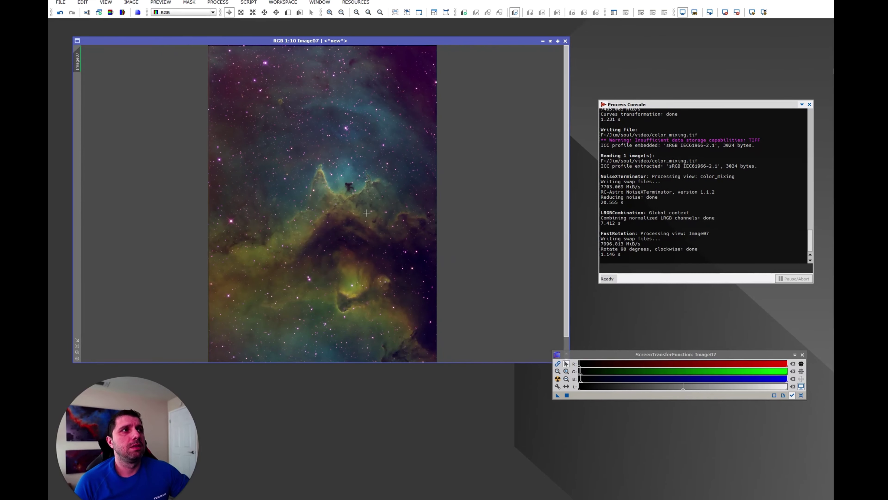
pyautogui.scroll(-1, 367, 213)
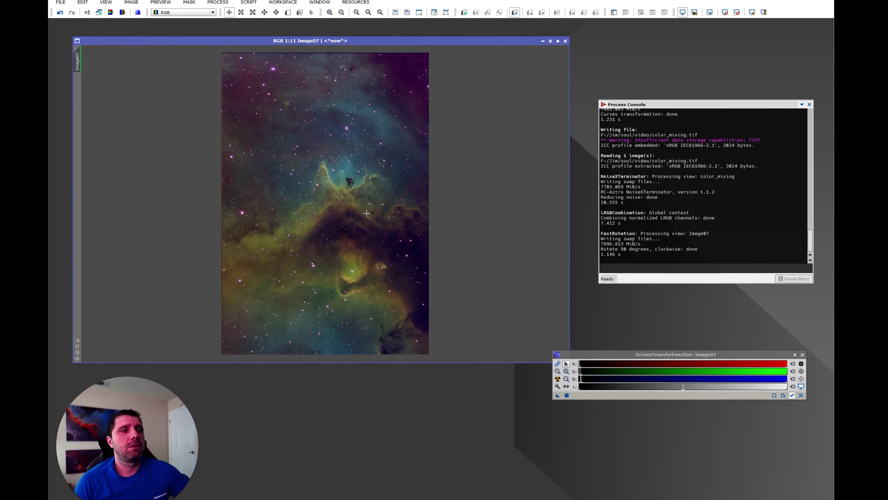
pyautogui.click(803, 104)
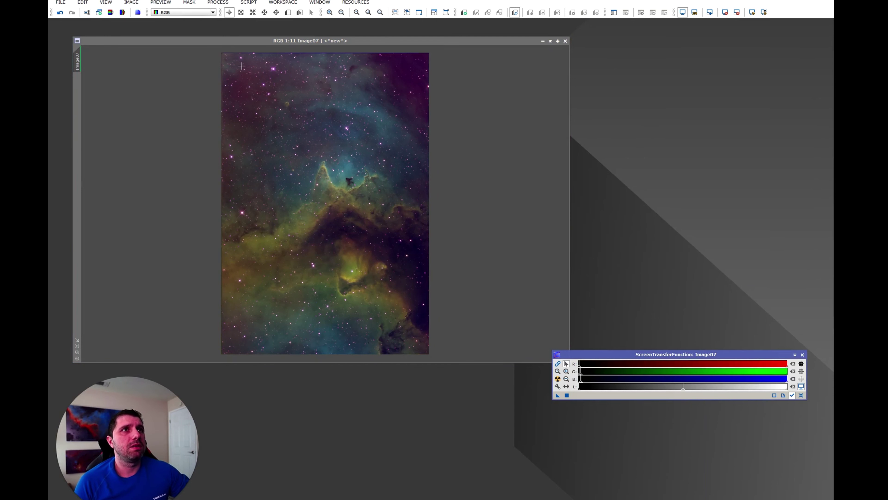
# - Trim the thin outer edges of the combined image with DynamicCrop, down to 6314x9482 pixels
pyautogui.click(221, 2)
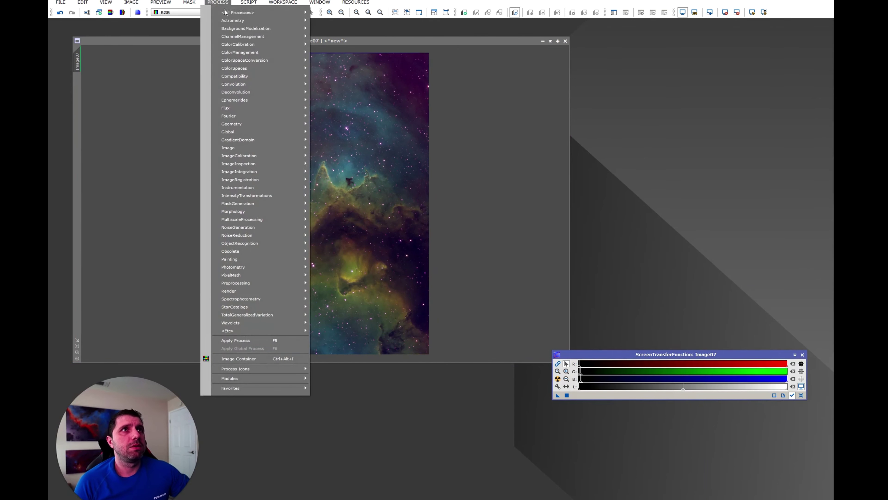
pyautogui.moveTo(226, 12)
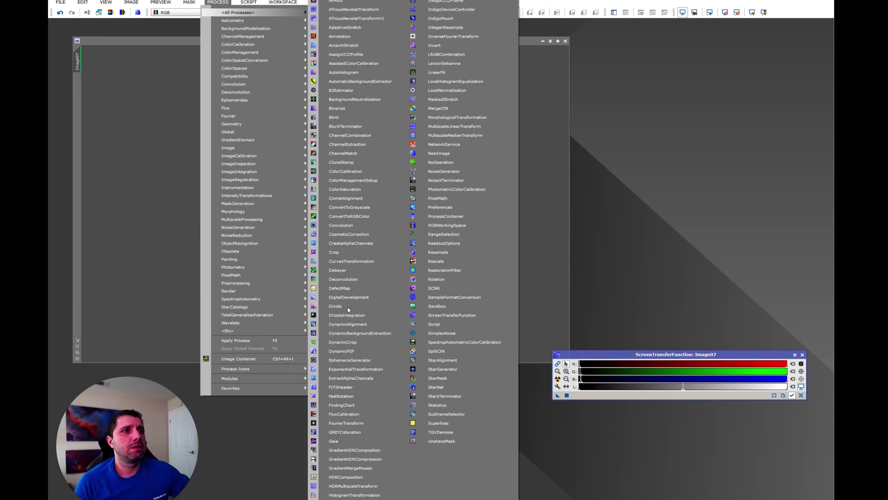
pyautogui.click(343, 342)
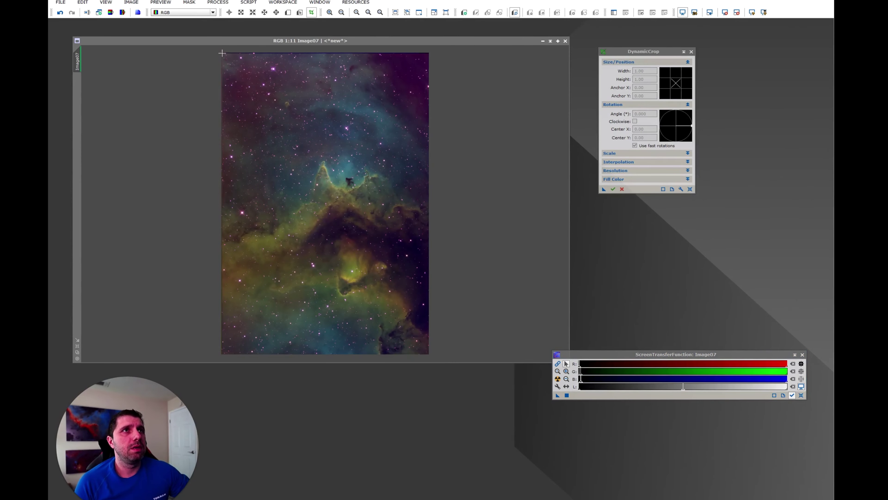
pyautogui.moveTo(223, 54); pyautogui.dragTo(428, 352)
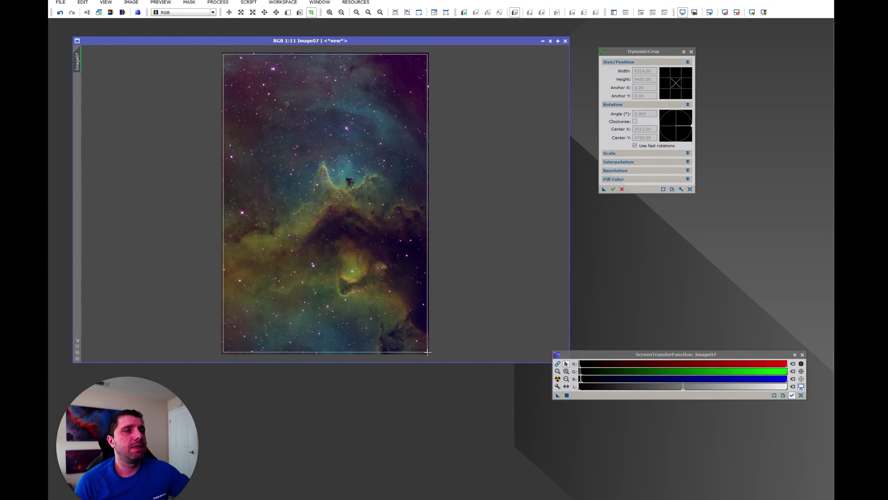
pyautogui.click(613, 189)
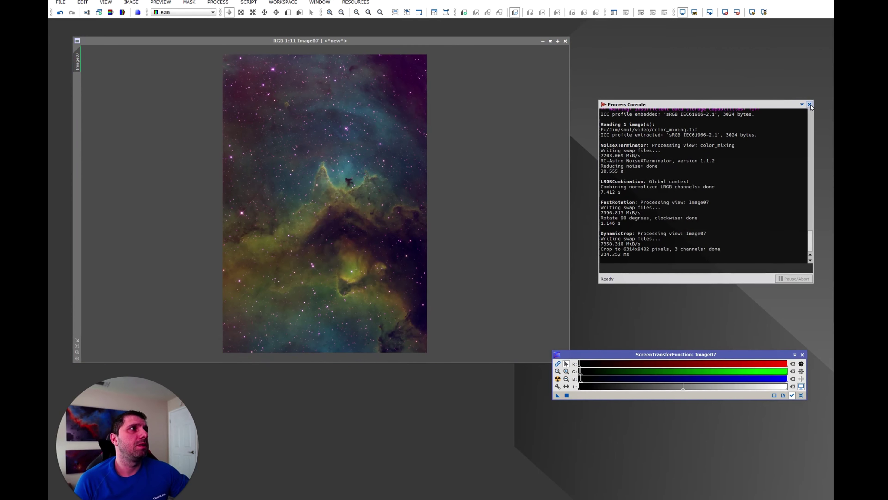
pyautogui.click(810, 105)
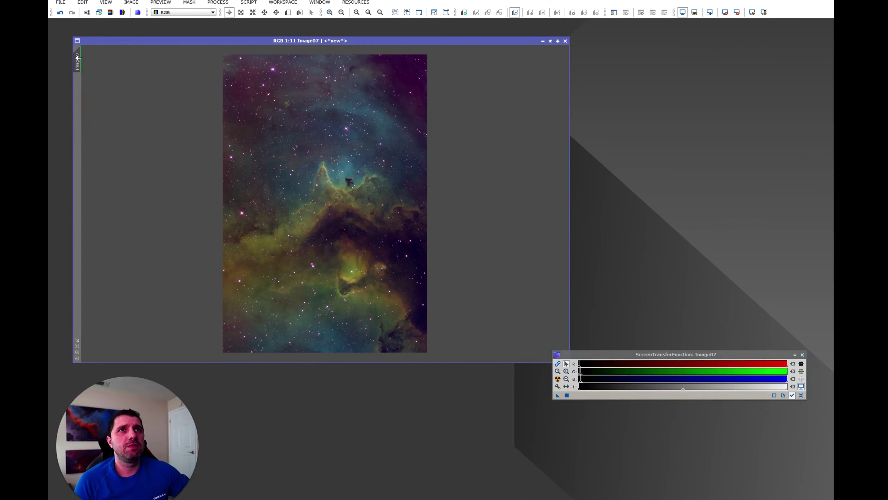
# - Rename the combined image as sho and create a clone of it
pyautogui.doubleClick(78, 58)
pyautogui.write('sho')
pyautogui.press('Return')
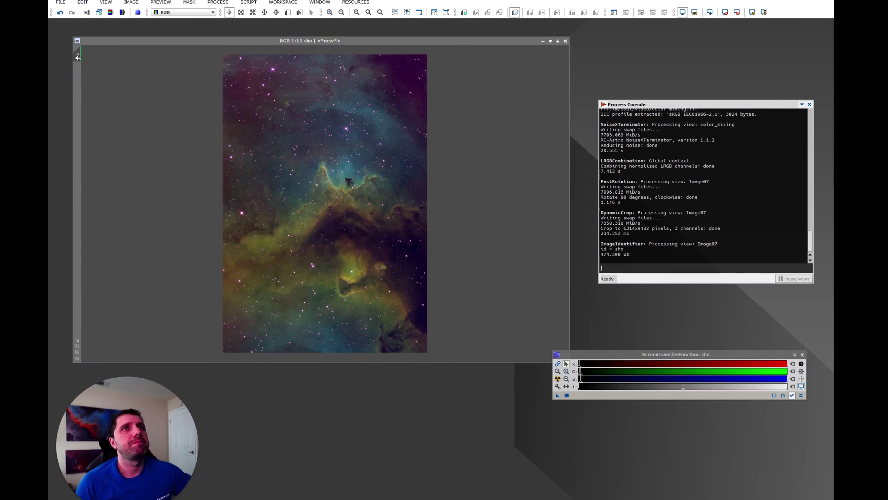
pyautogui.moveTo(78, 56); pyautogui.dragTo(133, 92)
# - Remove the stars from the cloned image with StarXTerminator, without generating a star image or using large overlap
pyautogui.click(218, 2)
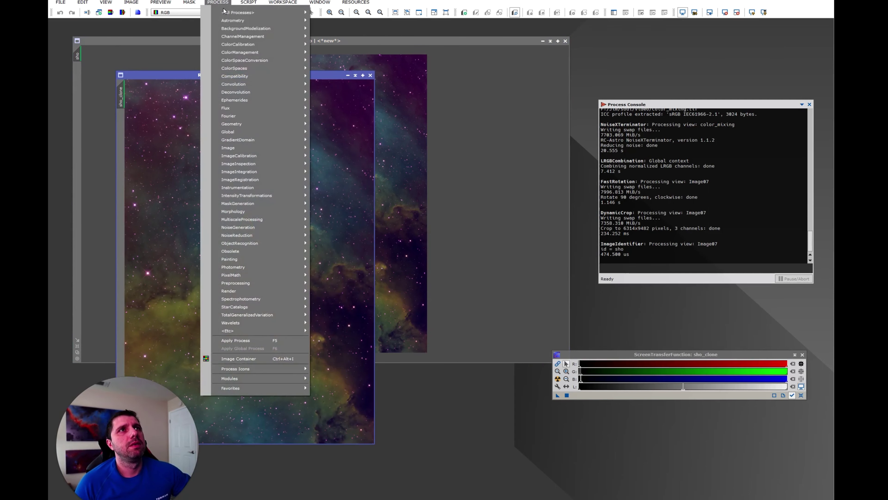
pyautogui.moveTo(245, 12)
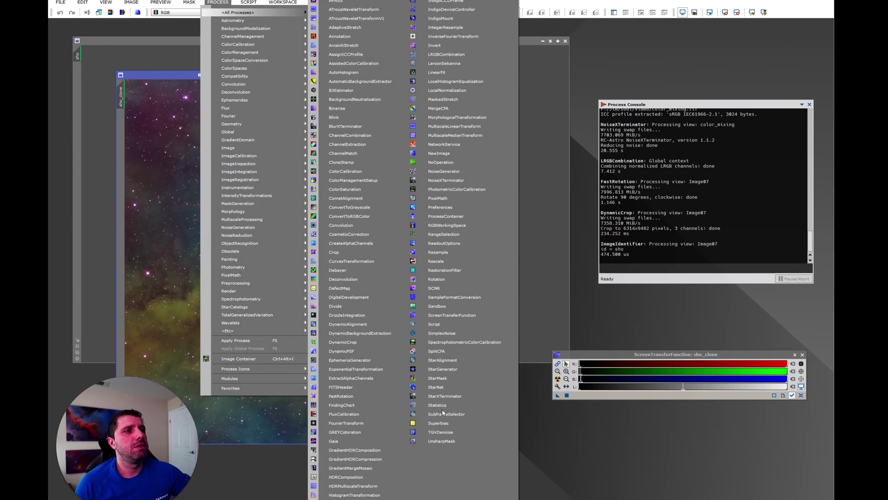
pyautogui.click(446, 398)
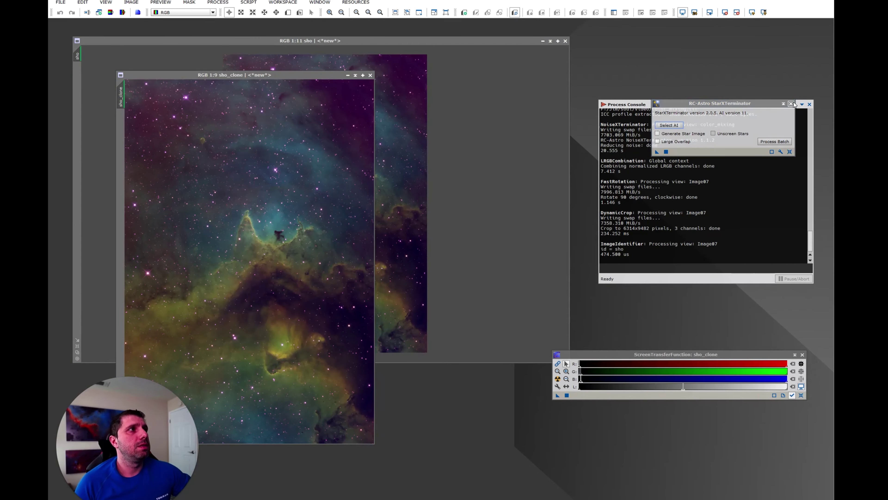
pyautogui.click(809, 103)
pyautogui.moveTo(700, 105); pyautogui.dragTo(531, 78)
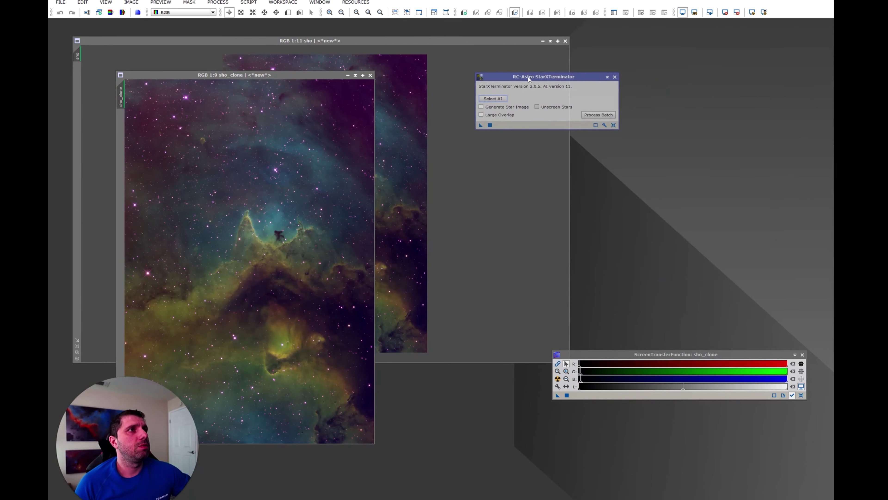
pyautogui.moveTo(490, 124); pyautogui.dragTo(303, 183)
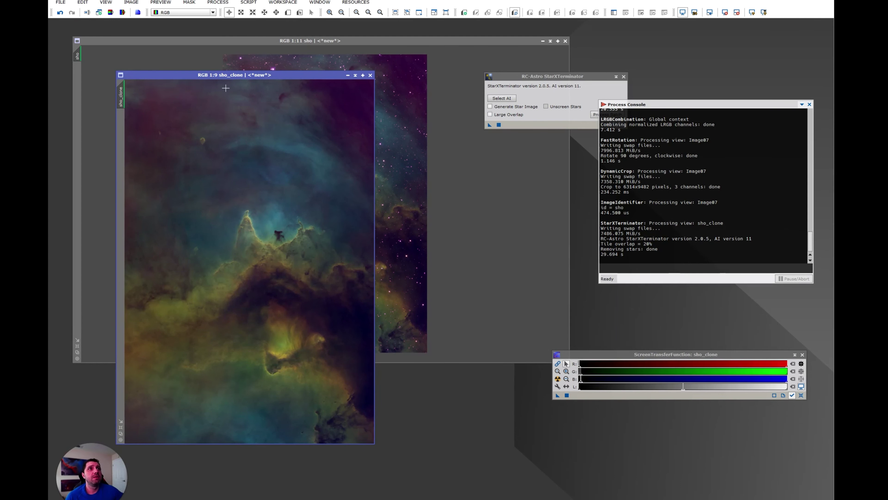
pyautogui.moveTo(234, 76); pyautogui.dragTo(245, 73)
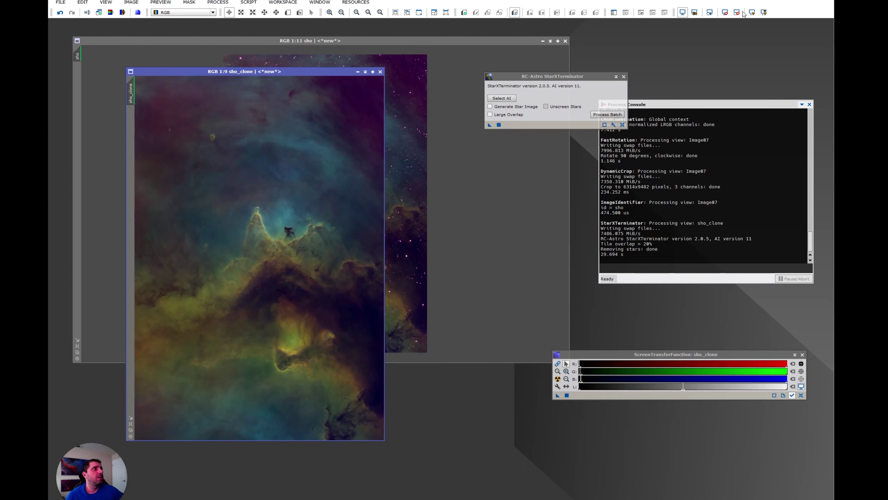
# - Transfer the screen stretch of the starless clone to HistogramTransformation and apply it permanently to the clone, with its display stretch reset
pyautogui.click(752, 12)
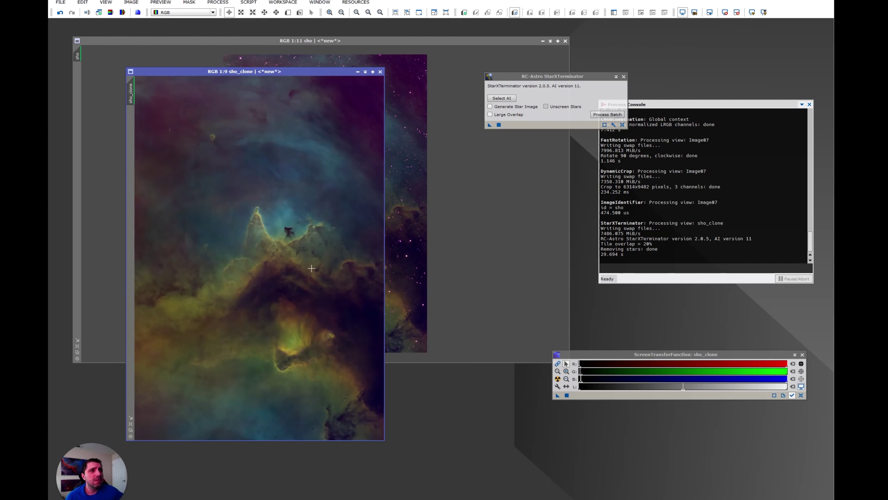
pyautogui.click(217, 3)
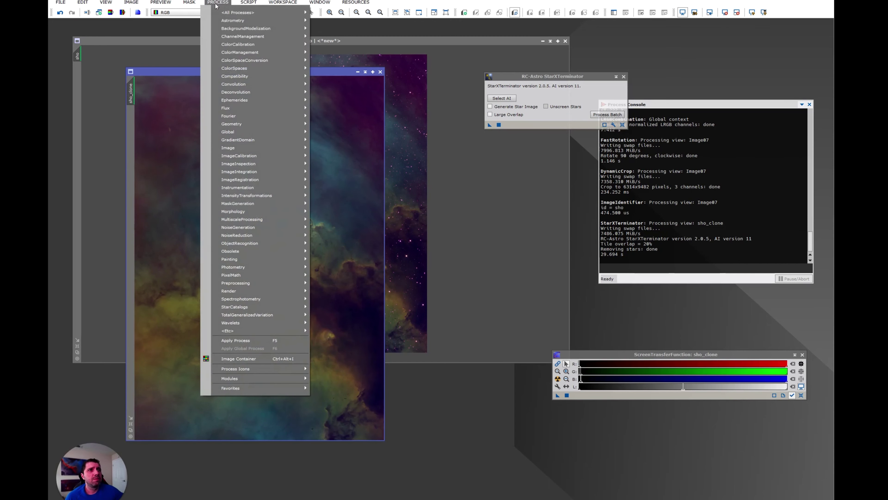
pyautogui.moveTo(252, 195)
pyautogui.click(346, 259)
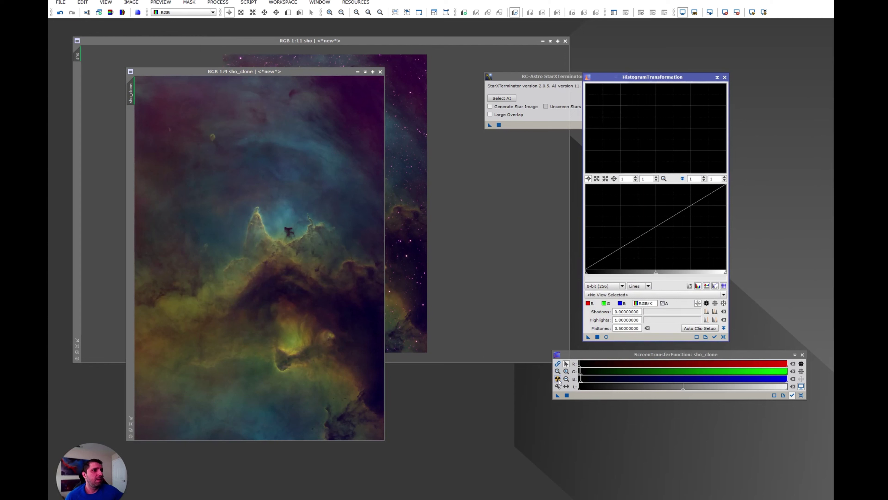
pyautogui.moveTo(596, 357); pyautogui.dragTo(625, 354)
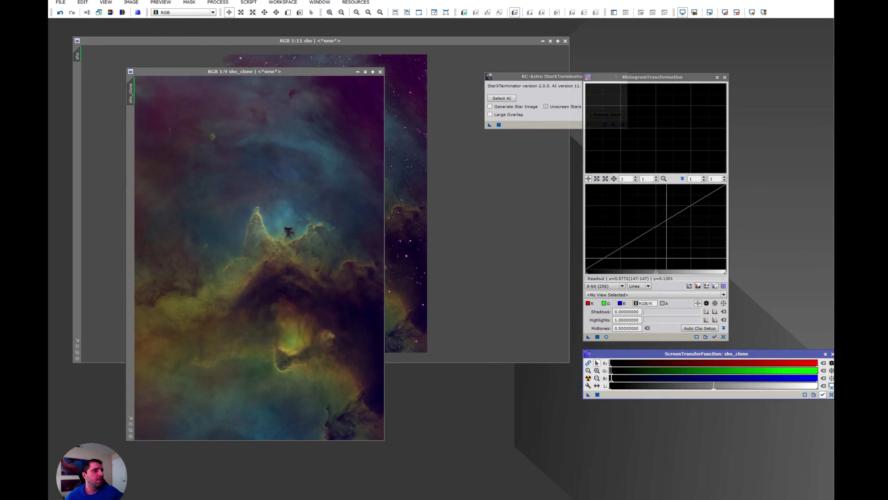
pyautogui.click(217, 2)
pyautogui.moveTo(253, 196)
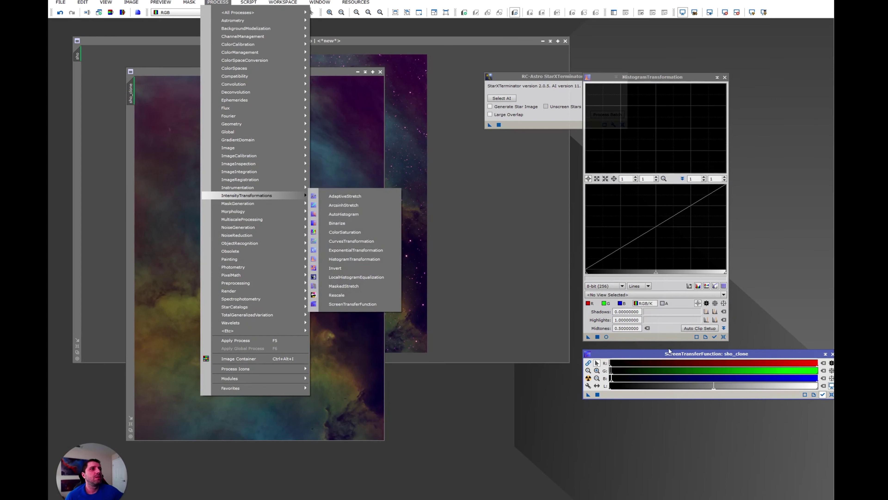
pyautogui.press('Escape')
pyautogui.press('Escape')
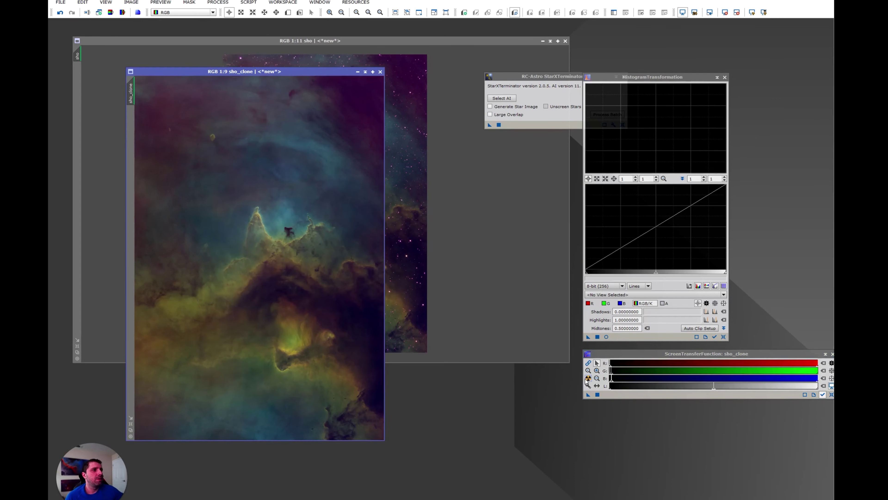
pyautogui.moveTo(588, 395); pyautogui.dragTo(653, 338)
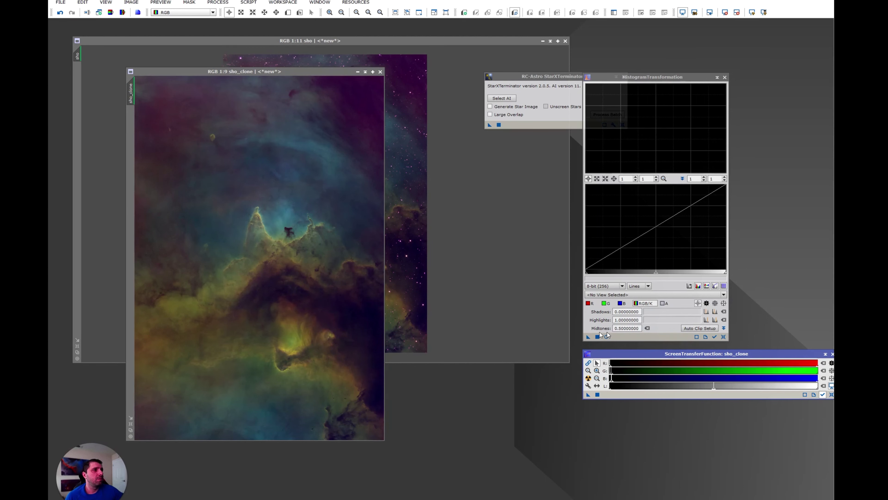
pyautogui.moveTo(588, 337); pyautogui.dragTo(257, 265)
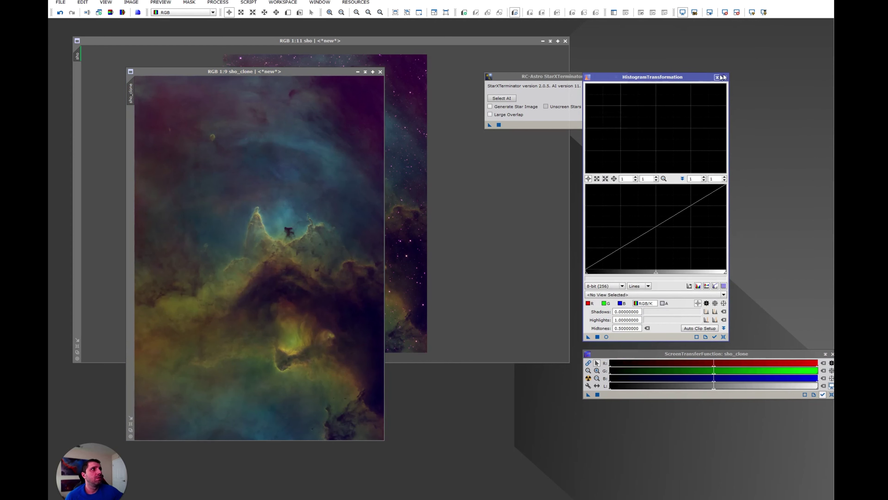
# - Apply the screen stretch permanently to the sho image through HistogramTransformation, then close the console, HistogramTransformation and StarXTerminator
pyautogui.click(433, 77)
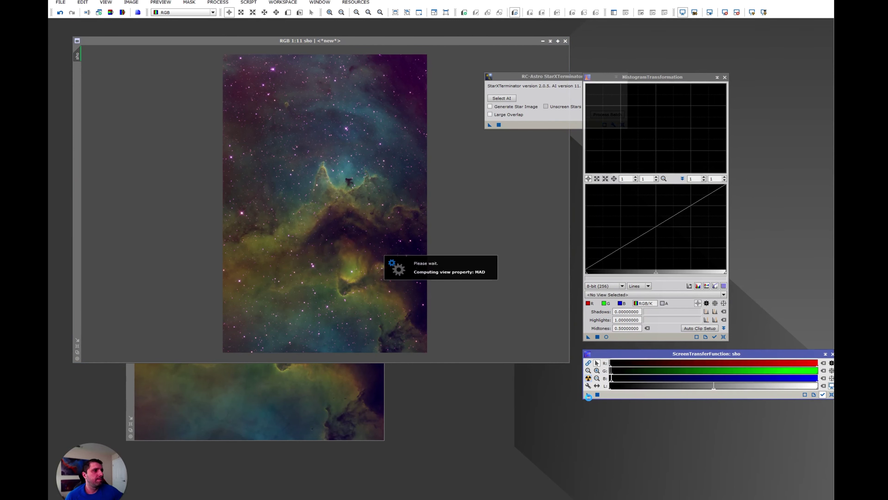
pyautogui.click(586, 339)
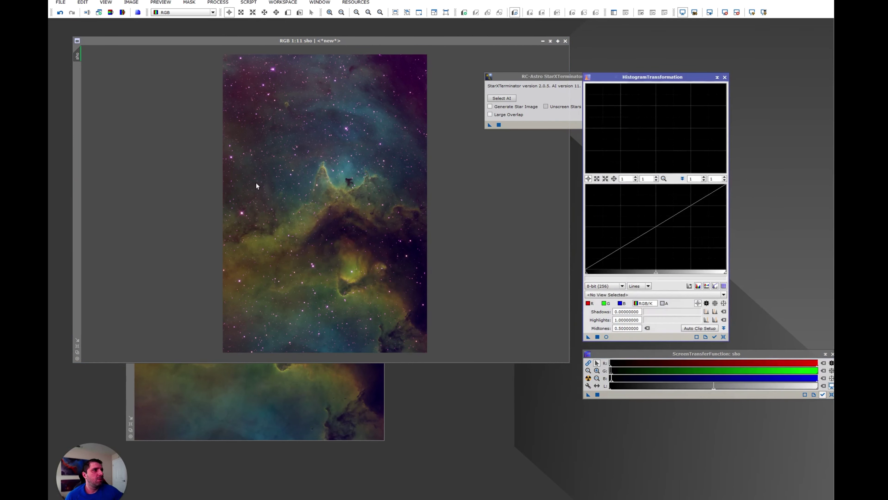
pyautogui.moveTo(256, 186); pyautogui.dragTo(256, 185)
pyautogui.hotkey('ctrl', 'F12')
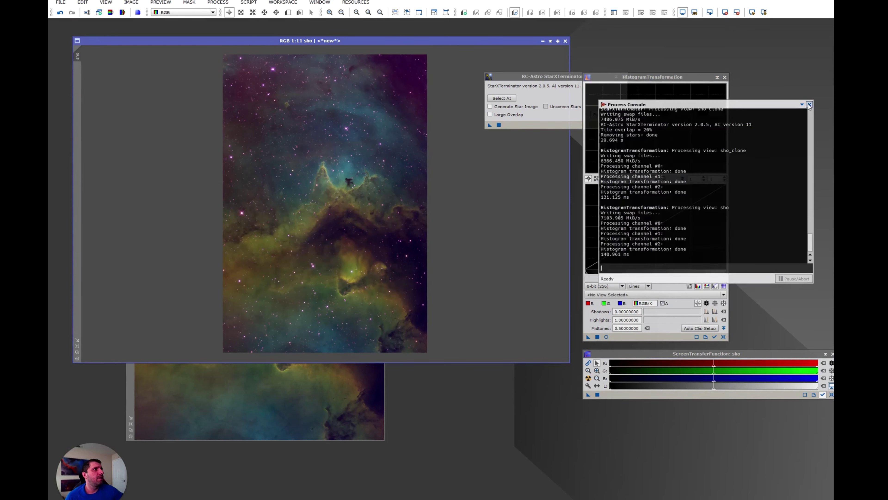
pyautogui.click(809, 105)
pyautogui.click(725, 77)
pyautogui.click(624, 76)
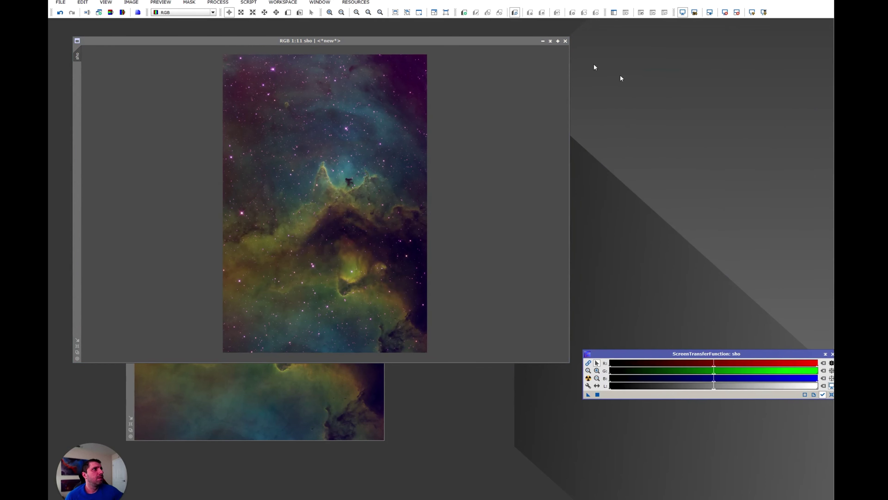
# - Minimize the sho image and remove green from the starless clone with SCNR, using Average Neutral protection and amount 1.00
pyautogui.click(542, 41)
pyautogui.click(278, 71)
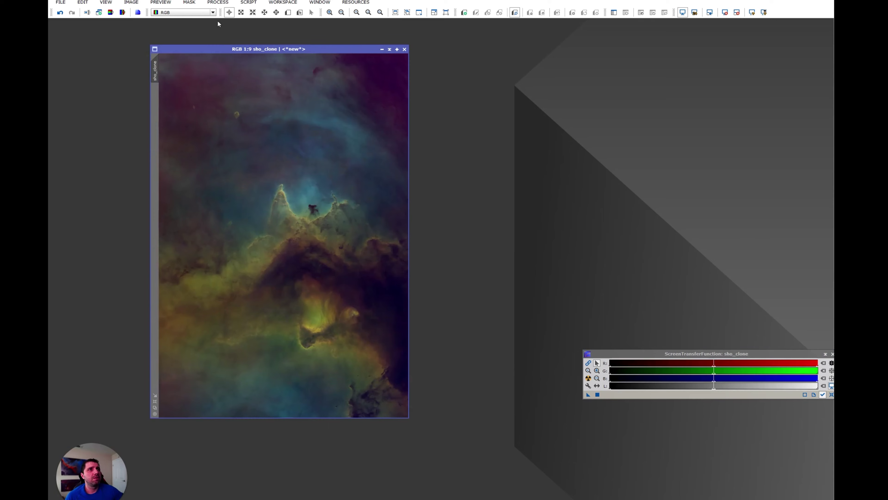
pyautogui.click(212, 3)
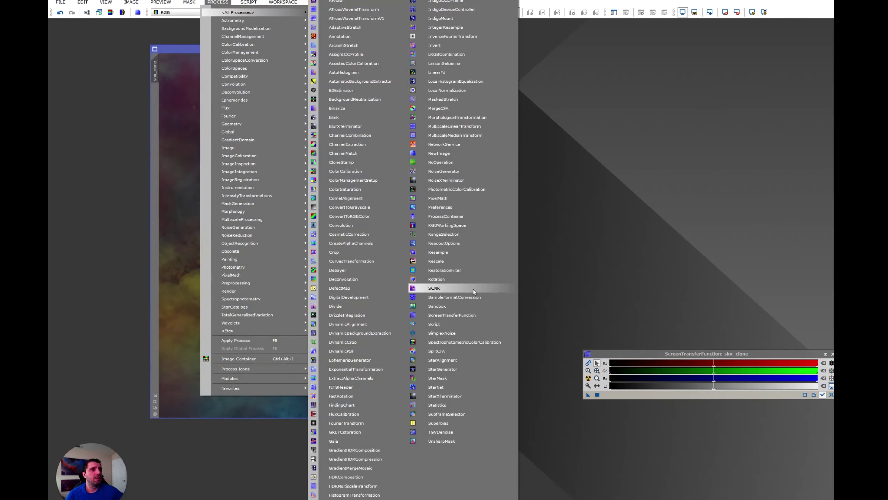
pyautogui.click(474, 290)
pyautogui.moveTo(439, 158); pyautogui.dragTo(470, 50)
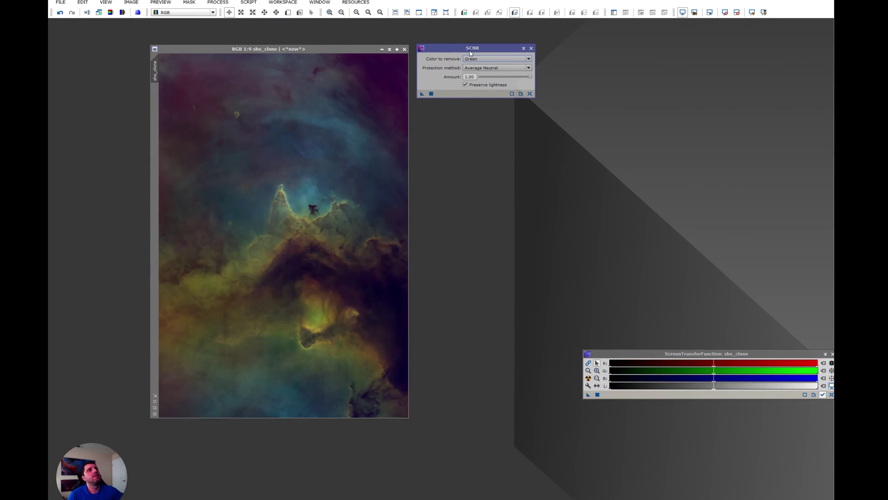
pyautogui.click(217, 2)
pyautogui.moveTo(233, 12)
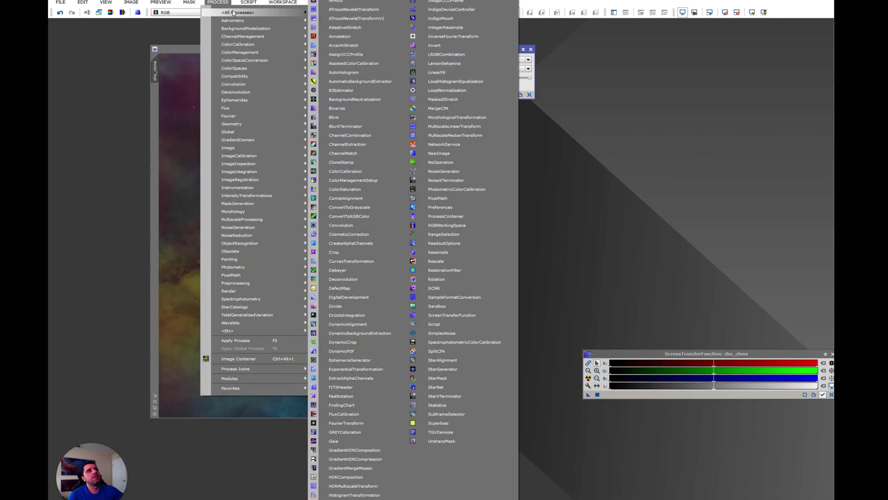
pyautogui.click(433, 288)
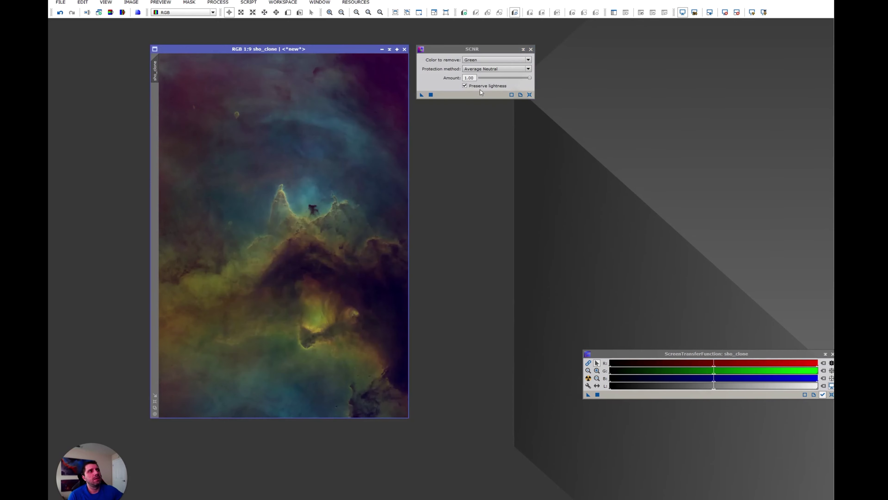
pyautogui.click(530, 95)
pyautogui.moveTo(421, 95); pyautogui.dragTo(371, 148)
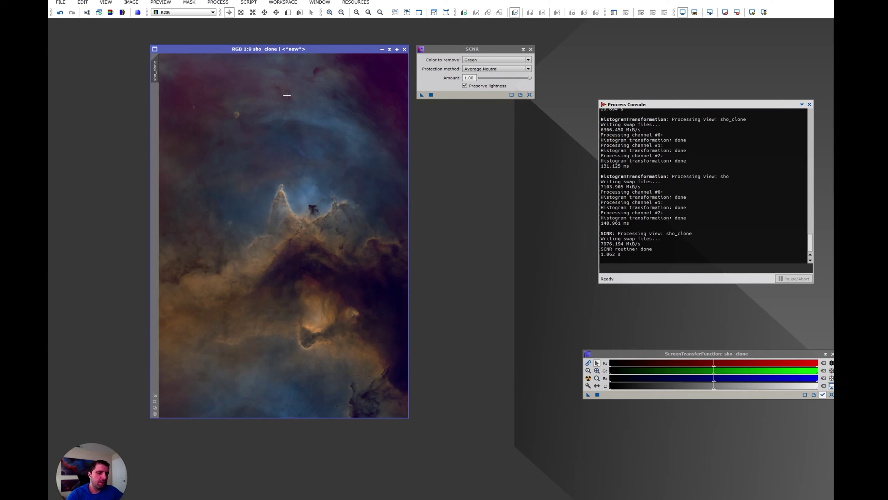
# - Invert the clone, apply the same SCNR green removal, invert it back, and close SCNR and the process console
pyautogui.hotkey('ctrl', 'i')
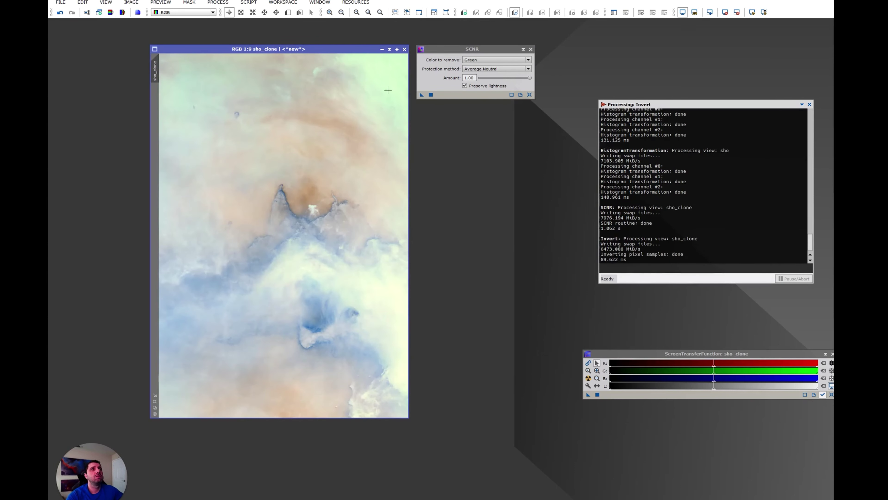
pyautogui.moveTo(422, 94); pyautogui.dragTo(343, 141)
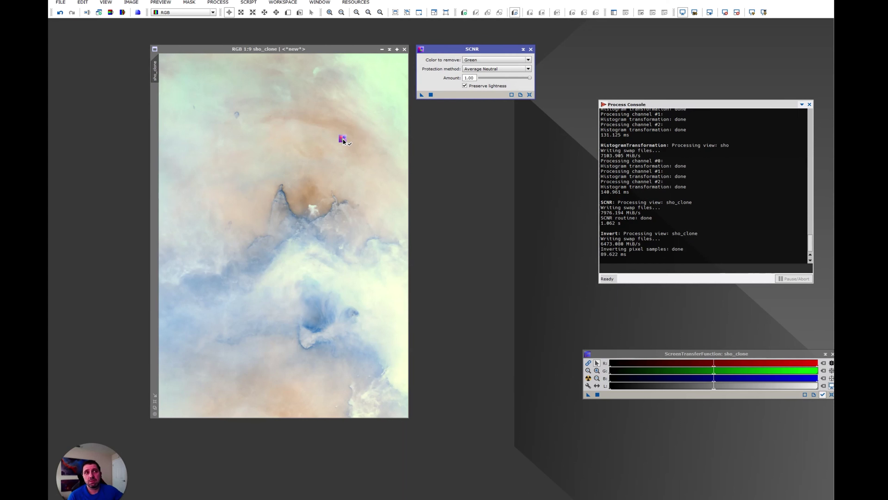
pyautogui.moveTo(343, 141); pyautogui.dragTo(343, 141)
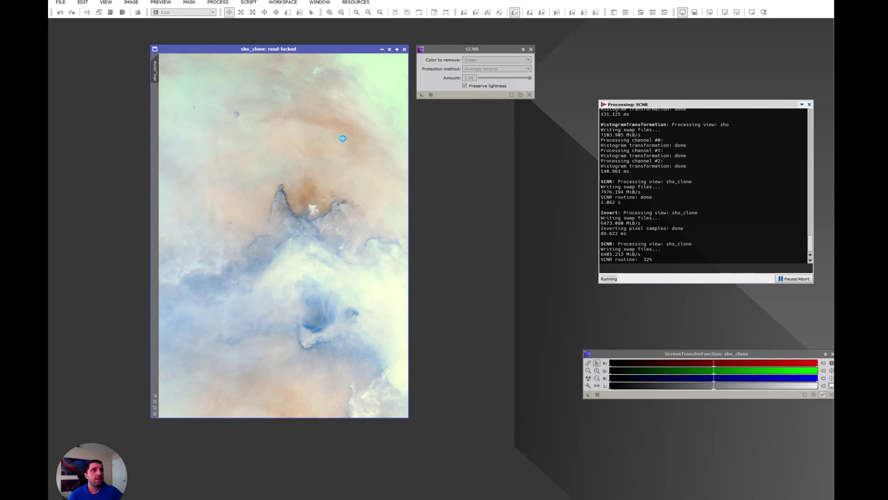
pyautogui.hotkey('ctrl', 'i')
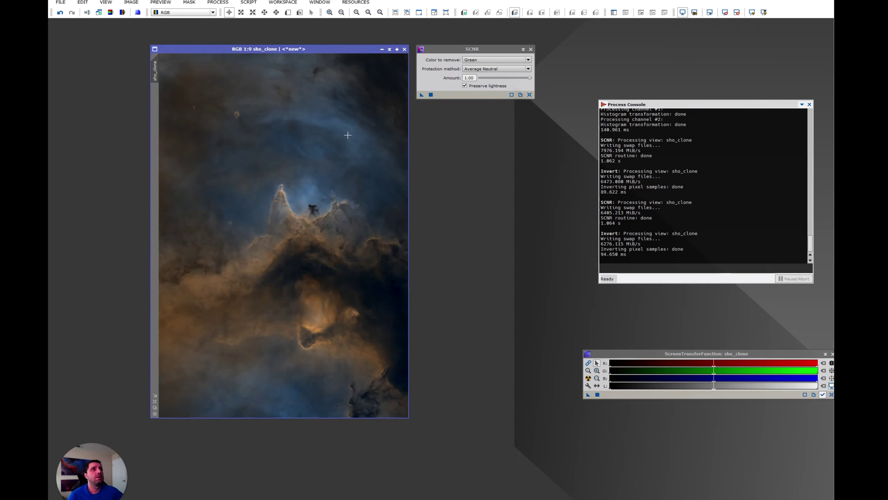
pyautogui.click(531, 49)
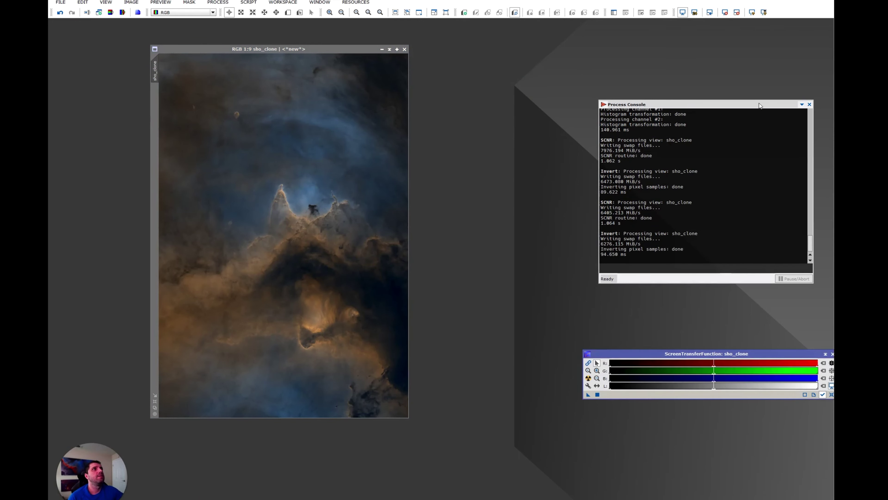
pyautogui.click(809, 104)
# - Open CurvesTransformation with reset RGB/K curves and start its real-time preview on the clone
pyautogui.click(218, 2)
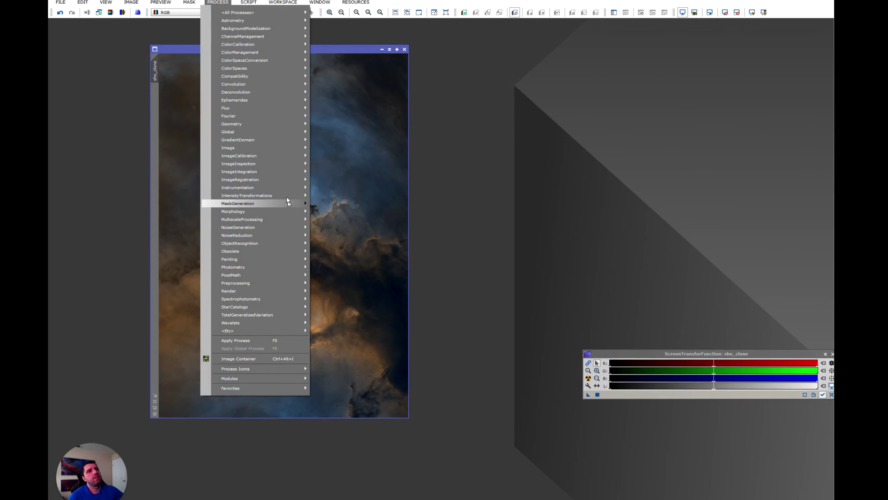
pyautogui.moveTo(262, 195)
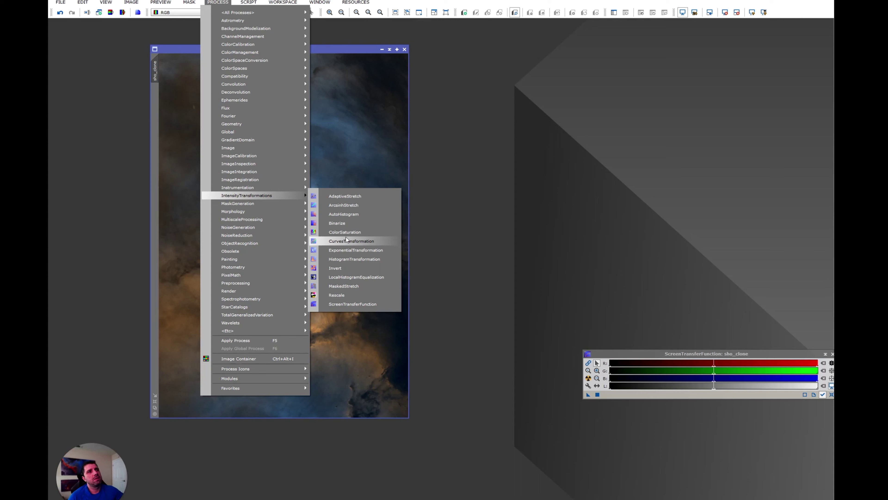
pyautogui.click(344, 240)
pyautogui.moveTo(479, 217); pyautogui.dragTo(617, 149)
pyautogui.click(680, 320)
pyautogui.click(540, 313)
pyautogui.click(679, 321)
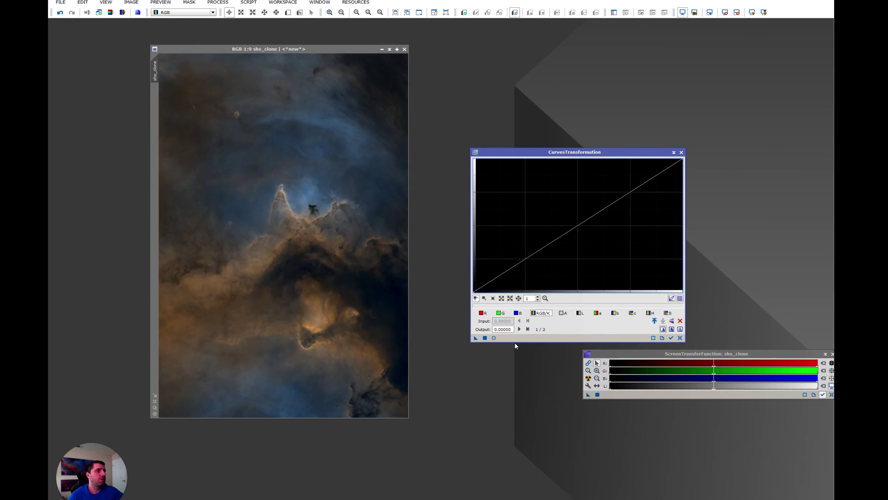
pyautogui.click(494, 338)
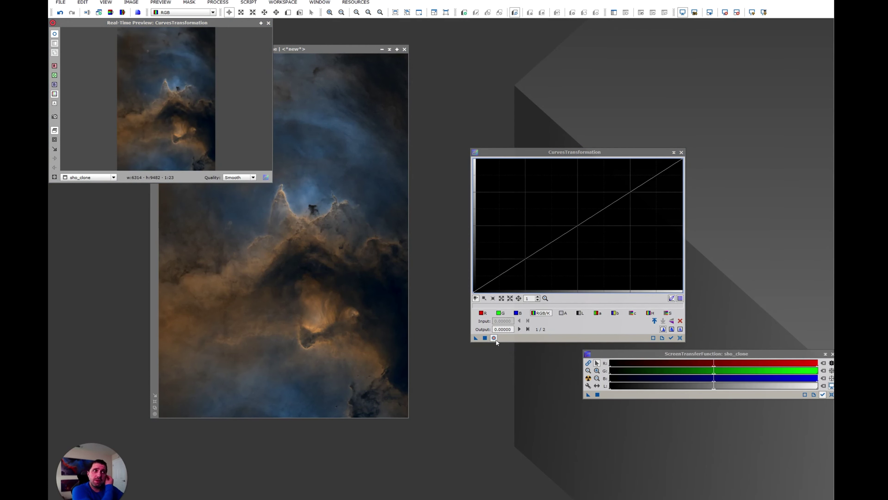
# - Shape the RGB/K curve for contrast, raising the highlights and placing a shadow point at about input 0.258, output 0.300
pyautogui.click(613, 195)
pyautogui.moveTo(614, 194); pyautogui.dragTo(594, 184)
pyautogui.moveTo(518, 253)
pyautogui.mouseDown()
pyautogui.moveTo(542, 270)
pyautogui.moveTo(528, 252)
pyautogui.mouseUp()
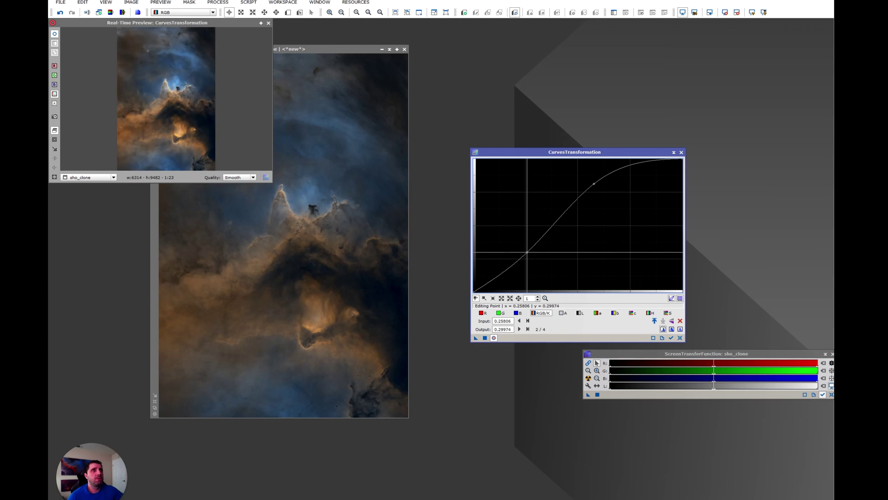
# - Raise the saturation curve at input 0.430 to about output 0.581, apply the curves to the clone and close the console
pyautogui.click(667, 313)
pyautogui.click(574, 226)
pyautogui.moveTo(573, 225); pyautogui.dragTo(563, 214)
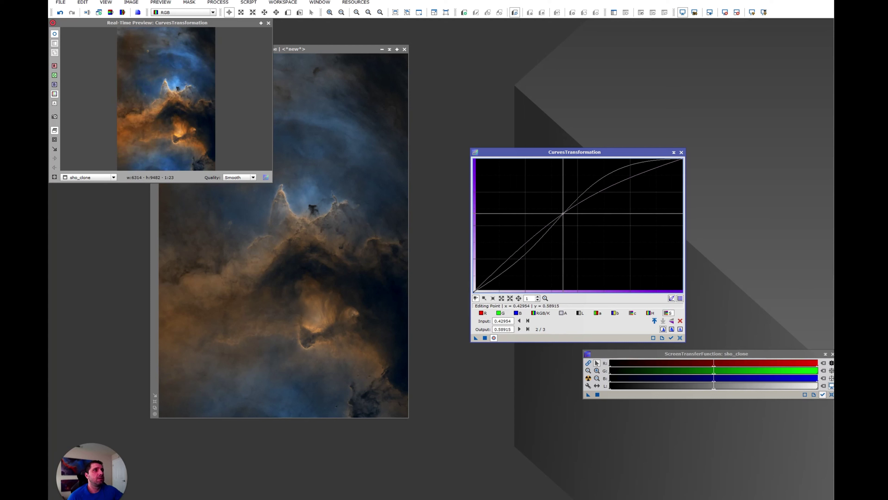
pyautogui.moveTo(476, 338); pyautogui.dragTo(485, 338)
pyautogui.moveTo(405, 221); pyautogui.dragTo(402, 221)
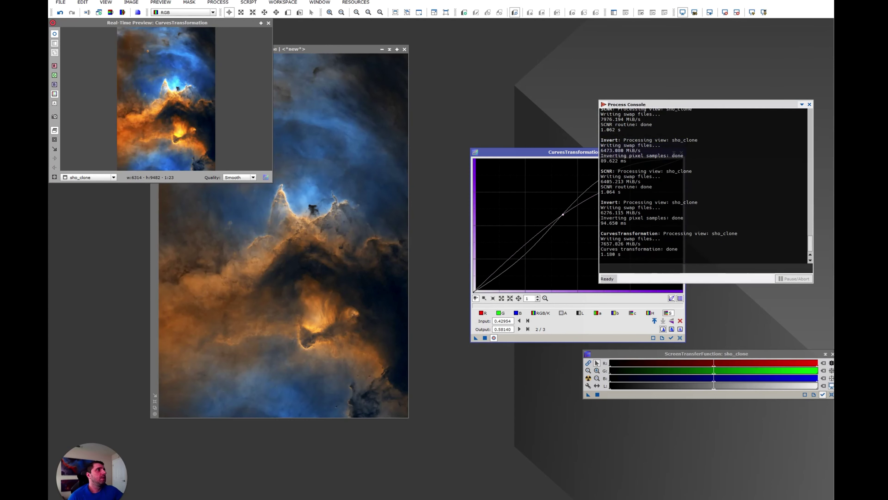
pyautogui.click(809, 104)
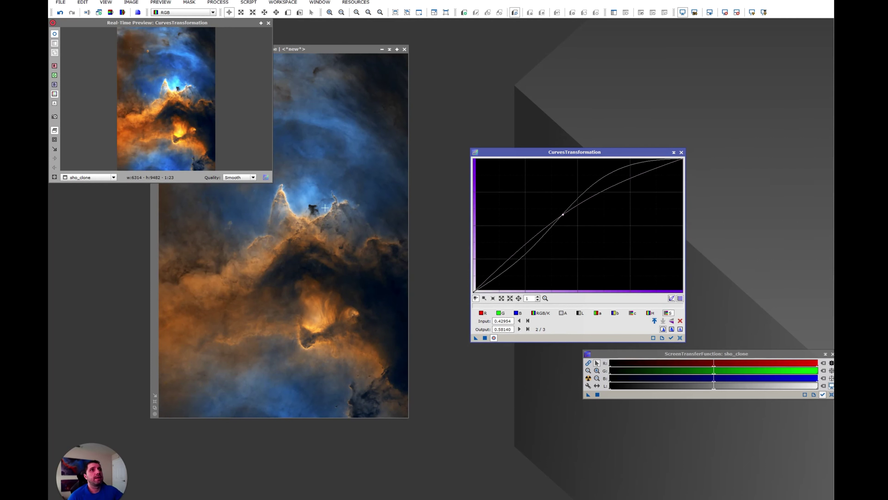
# - Reset the curves and brighten the RGB/K curve with a point at about input 0.548, output 0.677
pyautogui.click(680, 320)
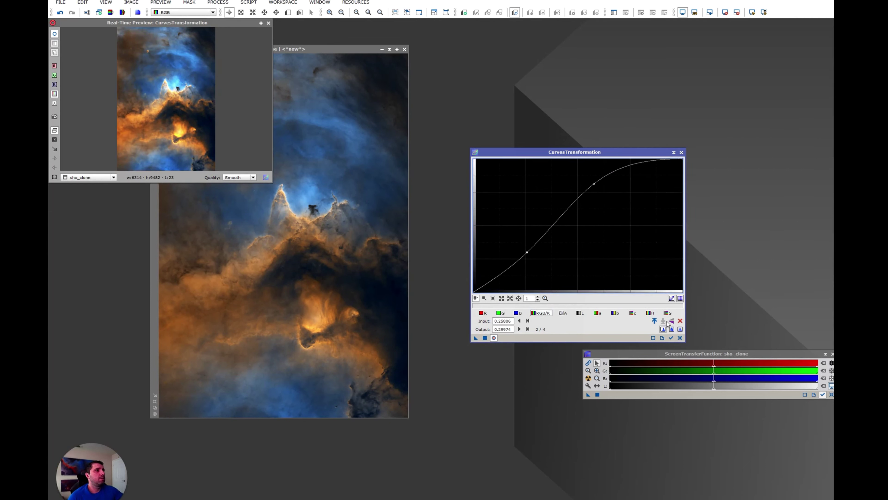
pyautogui.click(680, 320)
pyautogui.moveTo(605, 205); pyautogui.dragTo(569, 192)
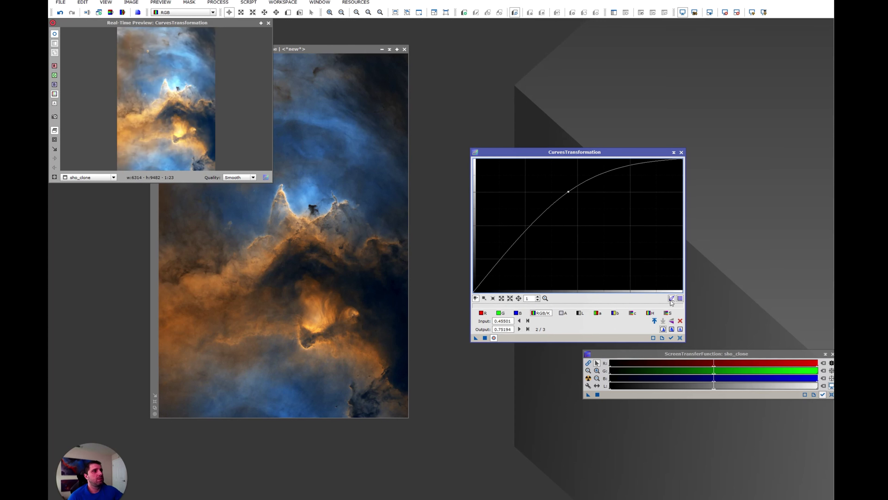
pyautogui.click(680, 321)
pyautogui.moveTo(600, 209); pyautogui.dragTo(588, 201)
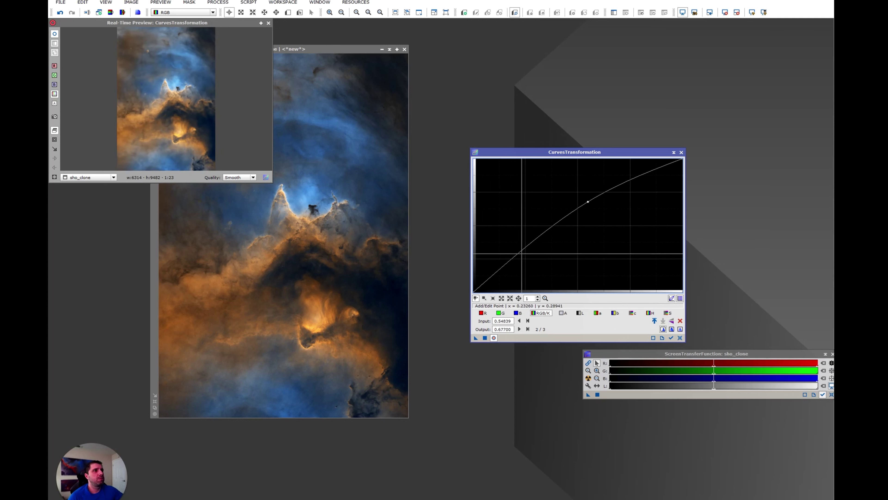
# - Lift saturation slightly at about input 0.469, output 0.496, apply the curves to the clone, and close the console, CurvesTransformation and preview
pyautogui.click(666, 312)
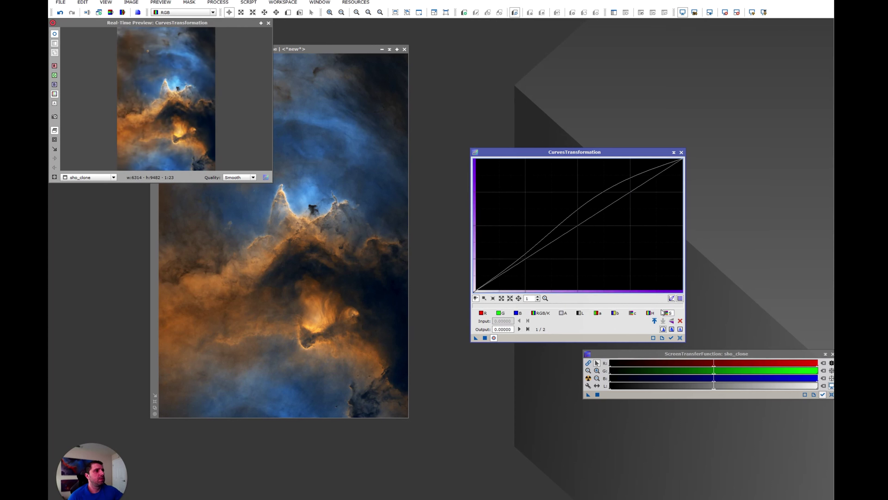
pyautogui.click(571, 226)
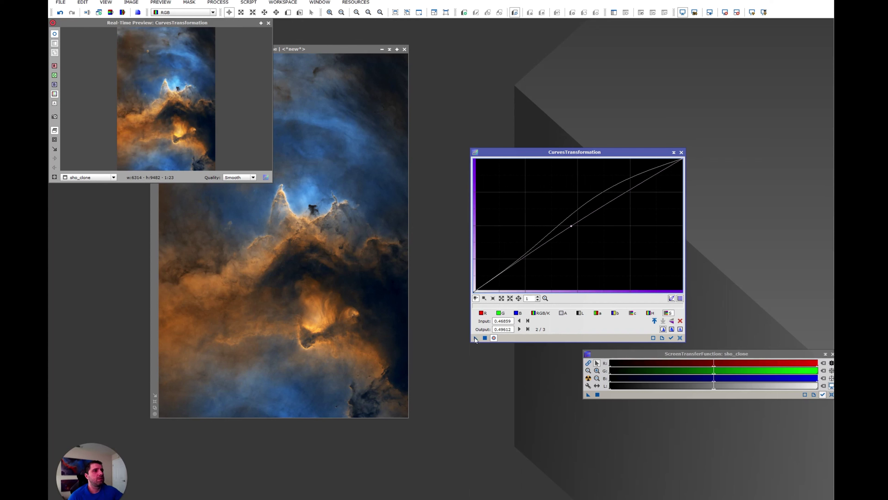
pyautogui.click(484, 338)
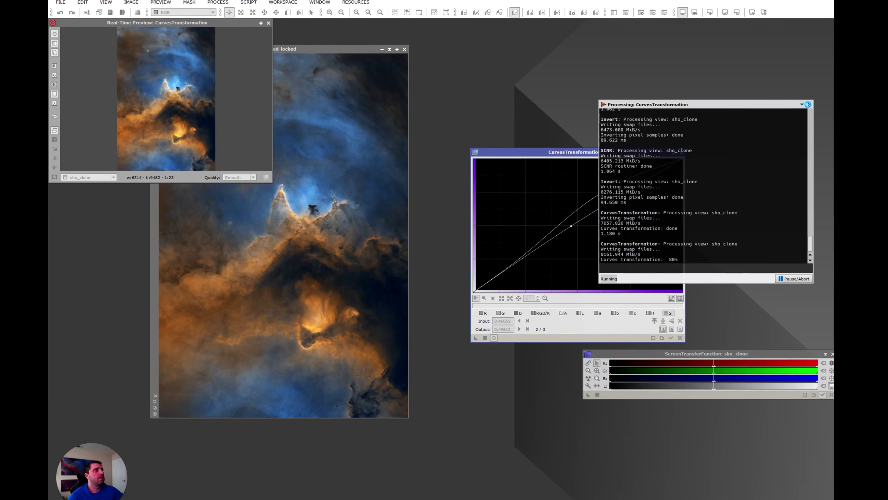
pyautogui.click(809, 105)
pyautogui.click(681, 151)
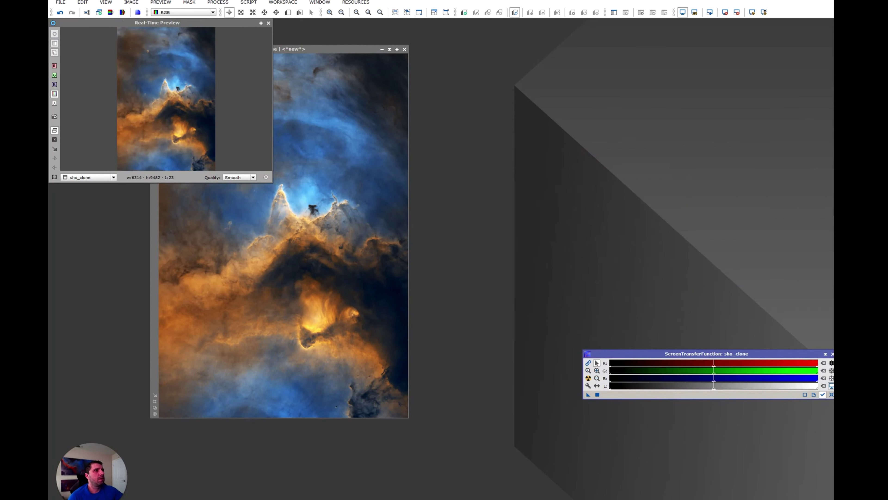
pyautogui.click(272, 81)
pyautogui.click(268, 23)
# - Open RangeSelection beside the clone and start its real-time preview, placed clear of the image
pyautogui.scroll(6, 298, 208)
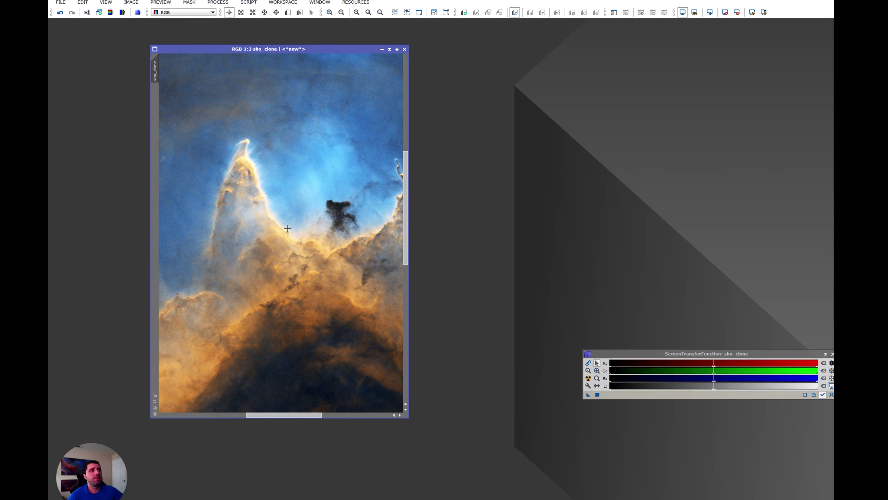
pyautogui.scroll(-7, 288, 224)
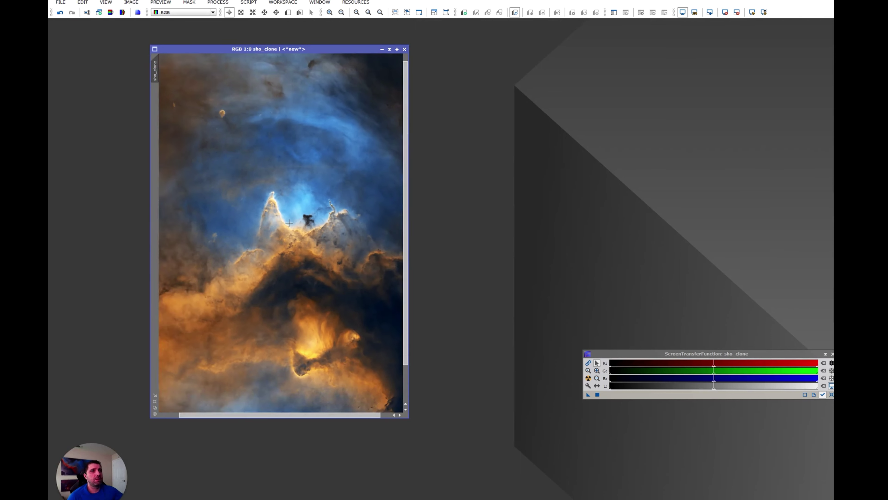
pyautogui.click(215, 3)
pyautogui.moveTo(240, 203)
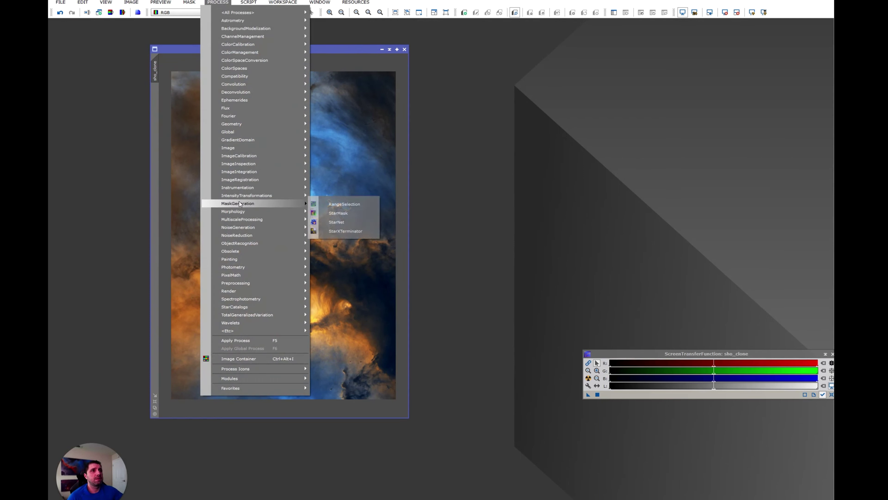
pyautogui.click(320, 205)
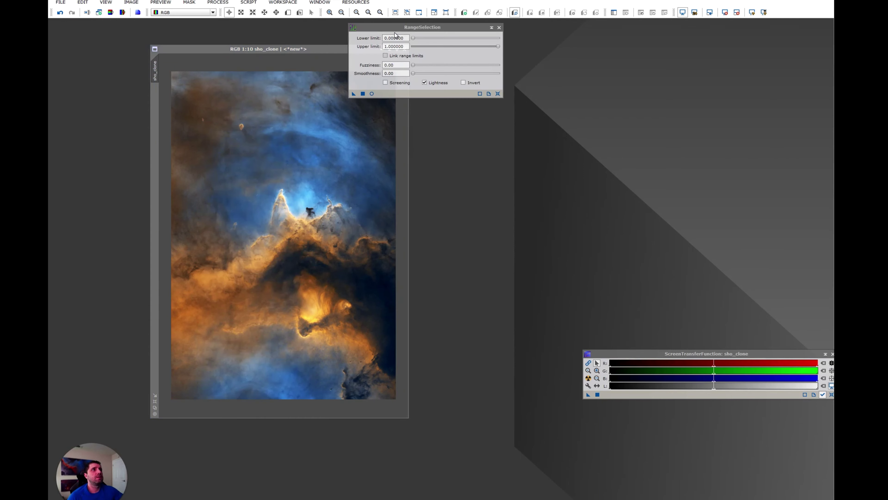
pyautogui.moveTo(410, 28); pyautogui.dragTo(469, 52)
pyautogui.click(436, 117)
pyautogui.moveTo(245, 23); pyautogui.dragTo(727, 134)
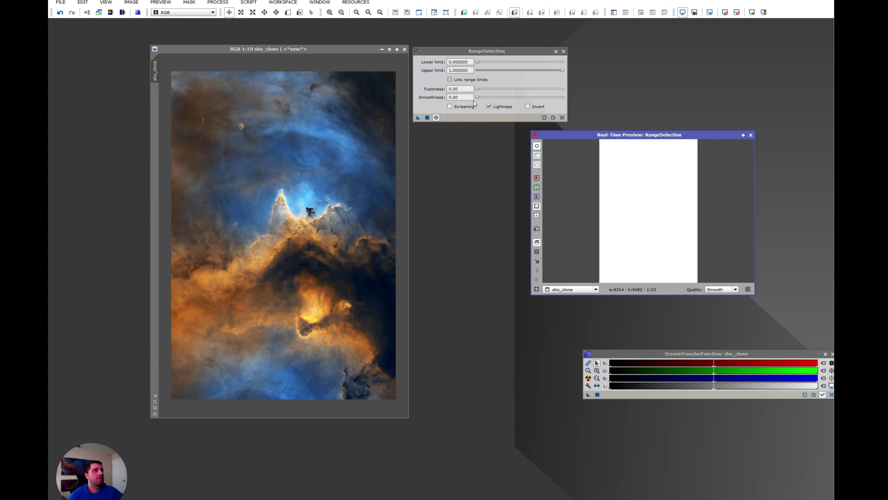
# - Create a range mask from the clone with lower limit 0.38, fuzziness 0.06 and smoothness 50, and close the preview and RangeSelection
pyautogui.moveTo(478, 62); pyautogui.dragTo(510, 62)
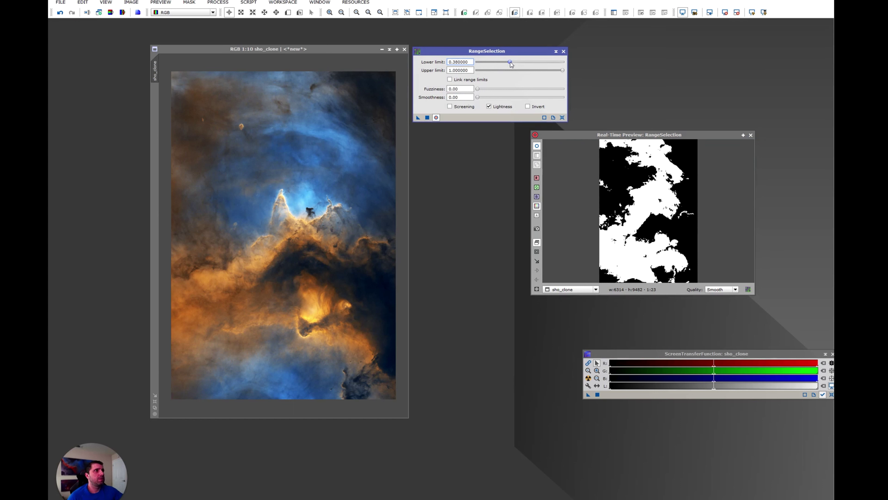
pyautogui.moveTo(479, 100)
pyautogui.mouseDown()
pyautogui.moveTo(521, 98)
pyautogui.moveTo(475, 93)
pyautogui.moveTo(484, 91)
pyautogui.mouseUp()
pyautogui.click(427, 117)
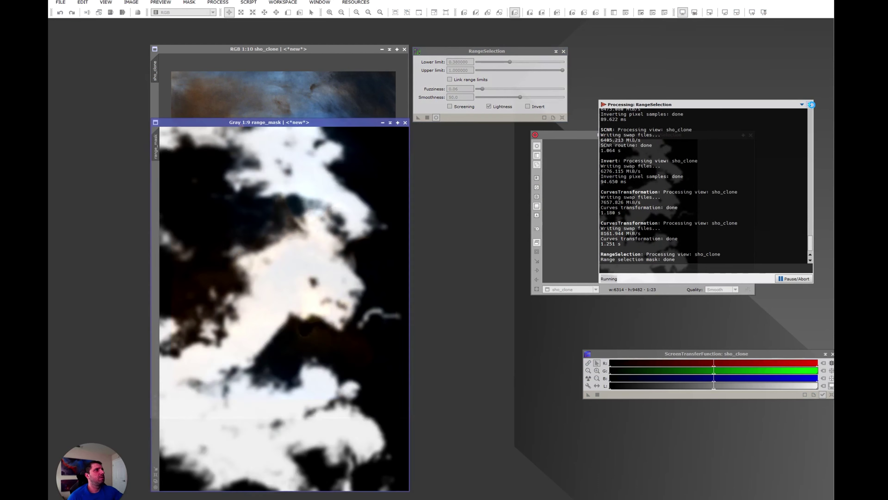
pyautogui.click(751, 135)
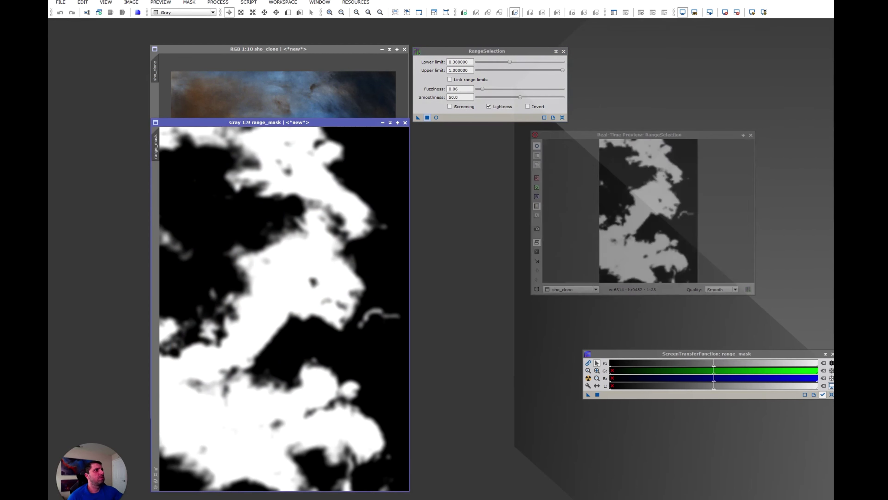
pyautogui.moveTo(247, 123); pyautogui.dragTo(536, 94)
pyautogui.click(563, 51)
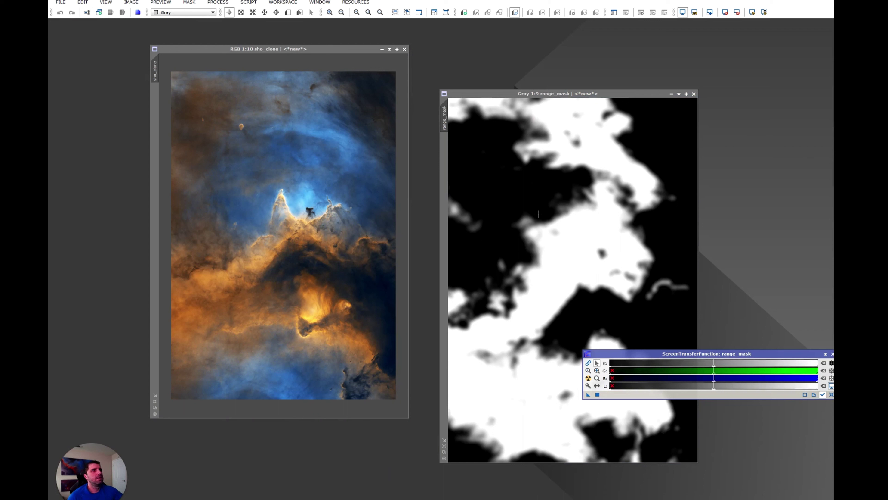
# - Apply range_mask as the mask of the sho_clone image
pyautogui.click(227, 50)
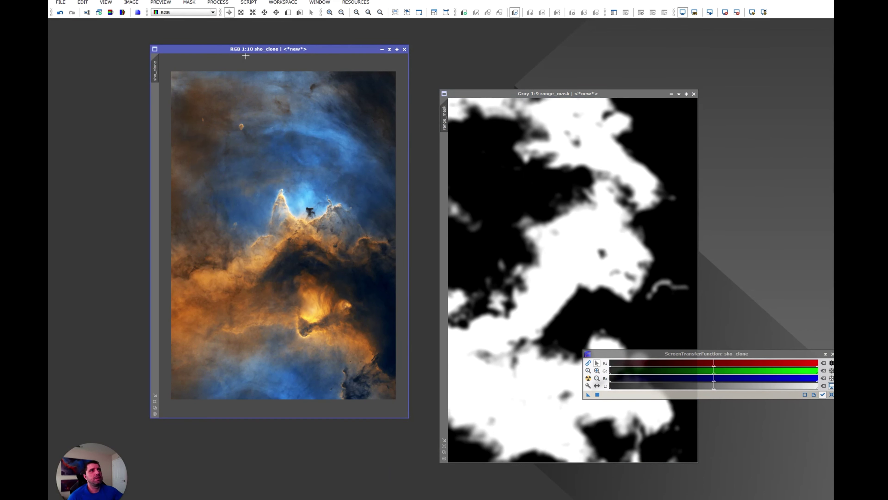
pyautogui.click(189, 2)
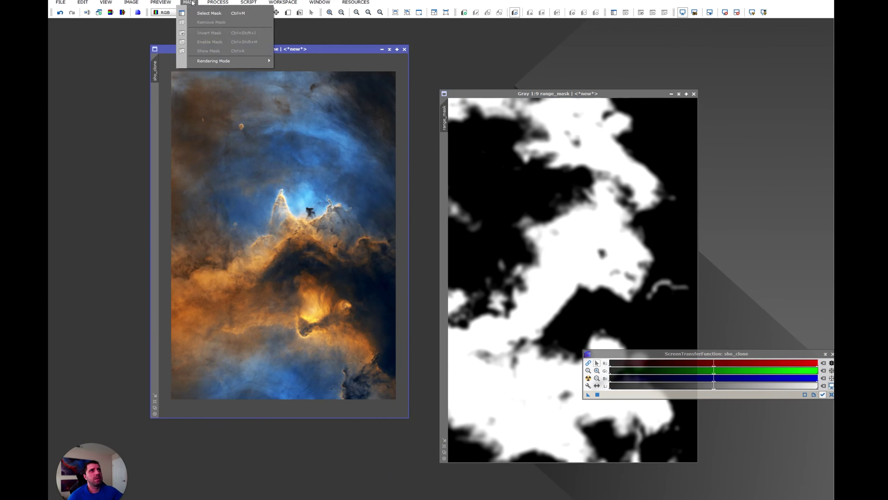
pyautogui.click(209, 13)
pyautogui.click(407, 259)
pyautogui.click(397, 277)
pyautogui.click(482, 279)
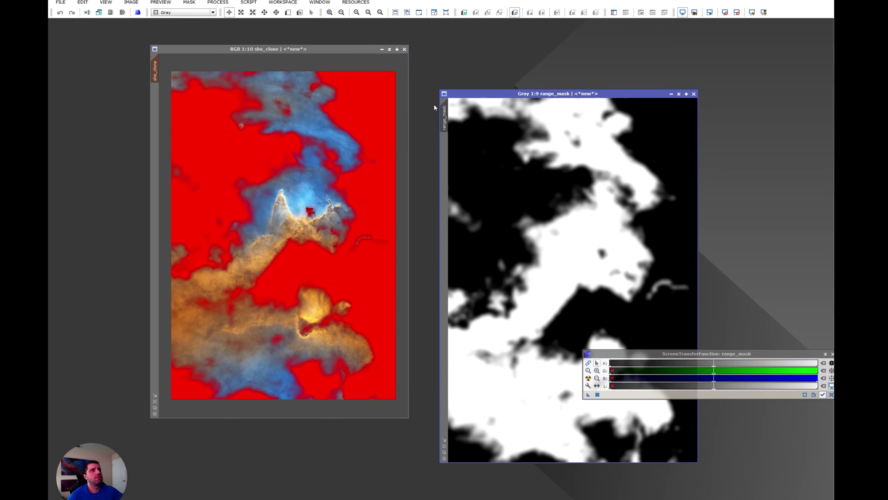
pyautogui.moveTo(447, 109); pyautogui.dragTo(160, 92)
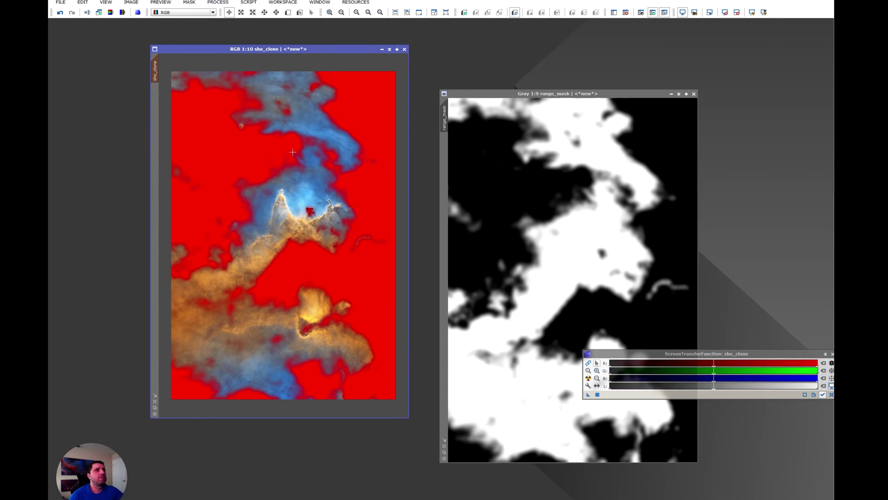
pyautogui.scroll(4, 295, 190)
pyautogui.scroll(-4, 296, 197)
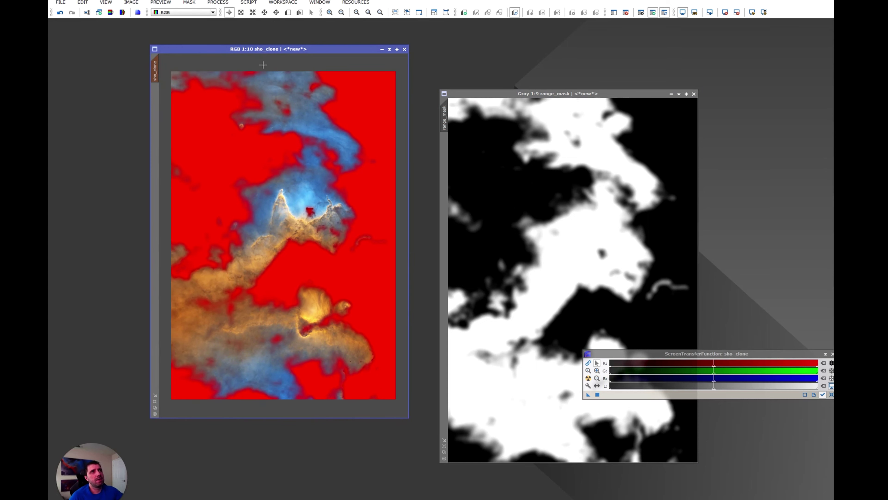
# - Run HDRMultiscaleTransform on the masked clone with To lightness and Lightness mask enabled
pyautogui.click(218, 2)
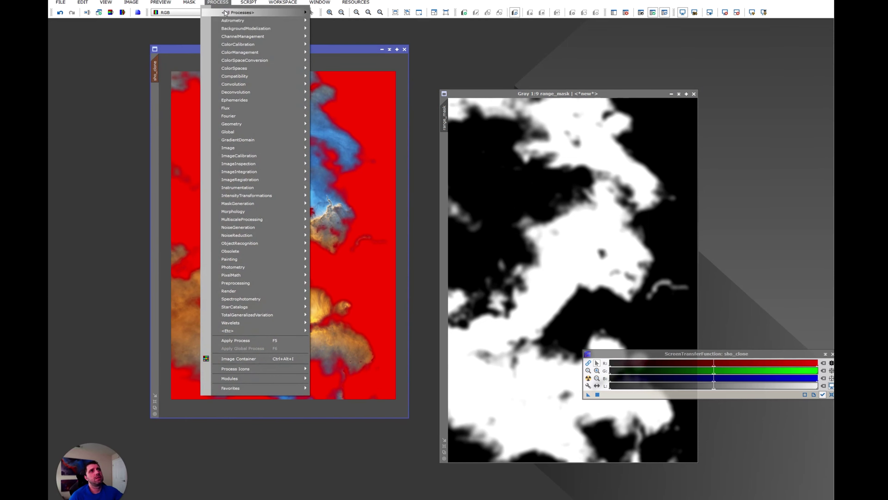
pyautogui.moveTo(225, 12)
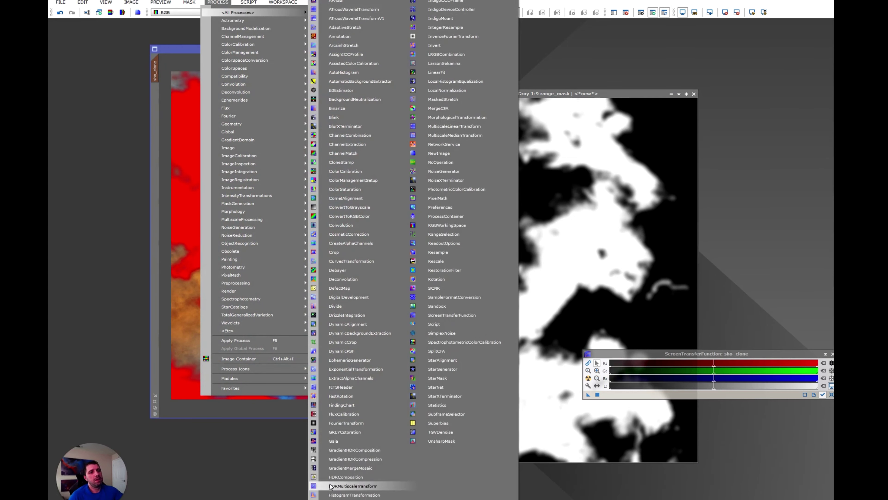
pyautogui.click(353, 486)
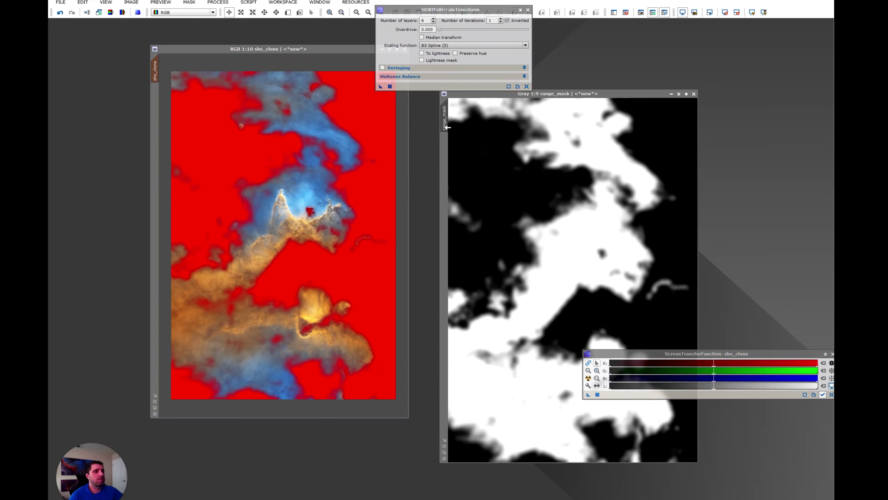
pyautogui.click(436, 54)
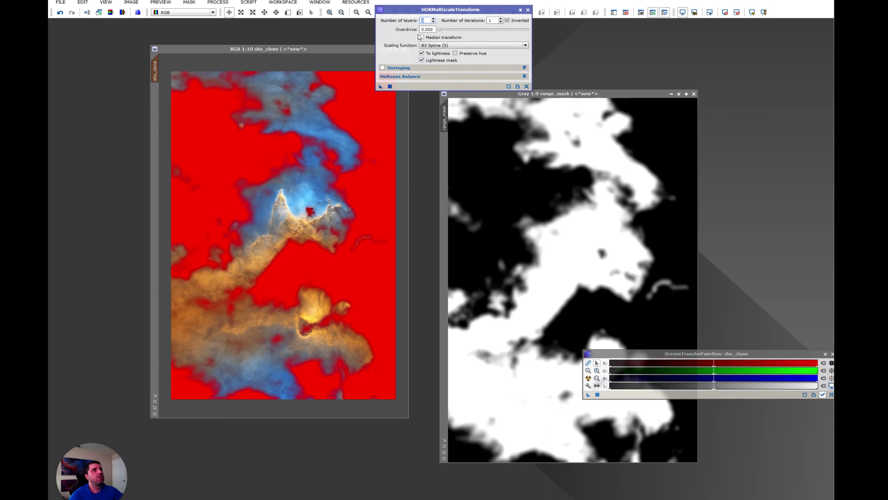
pyautogui.click(381, 86)
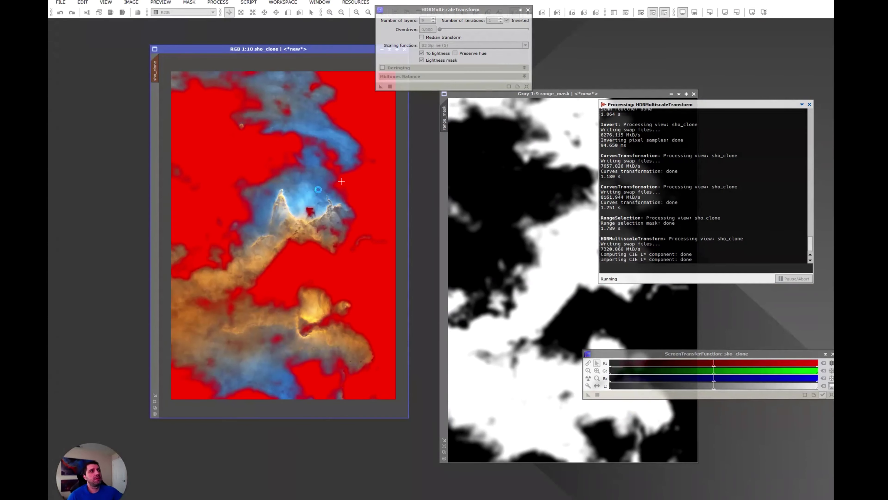
# - Compare the clone's pillar area before and after HDRMultiscaleTransform by undoing and redoing it
pyautogui.scroll(7, 405, 226)
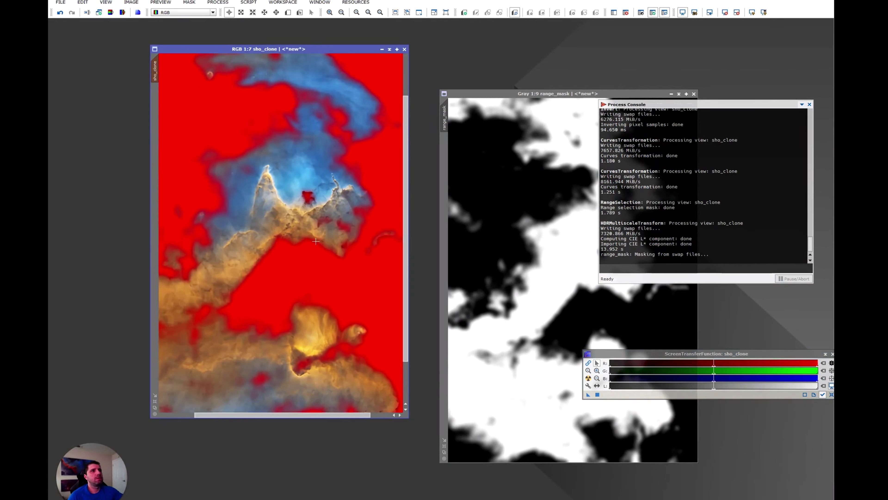
pyautogui.moveTo(405, 226); pyautogui.dragTo(400, 204)
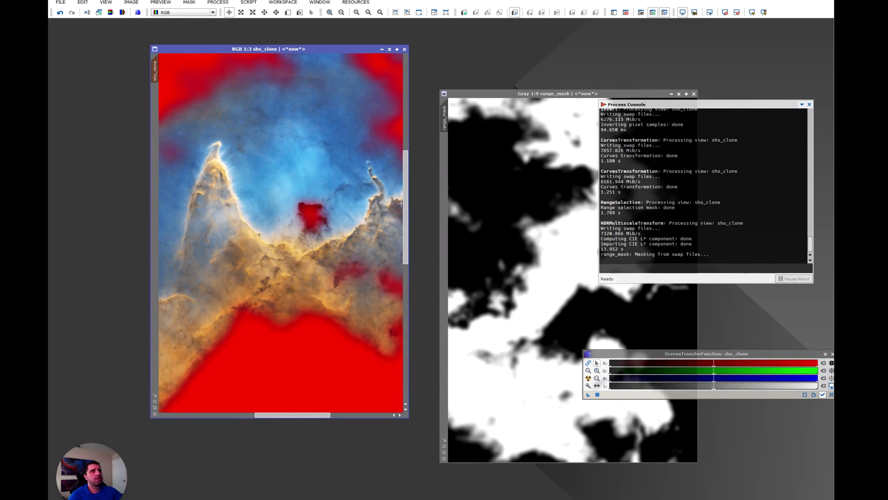
pyautogui.click(60, 12)
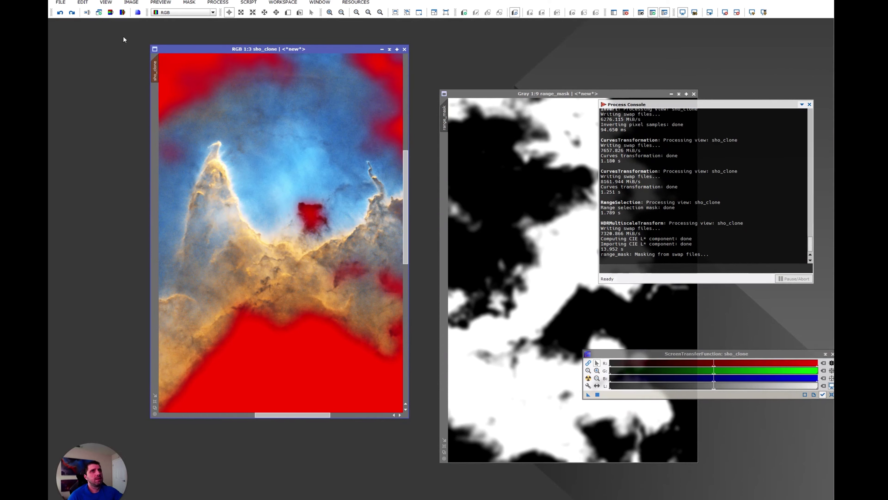
pyautogui.click(72, 14)
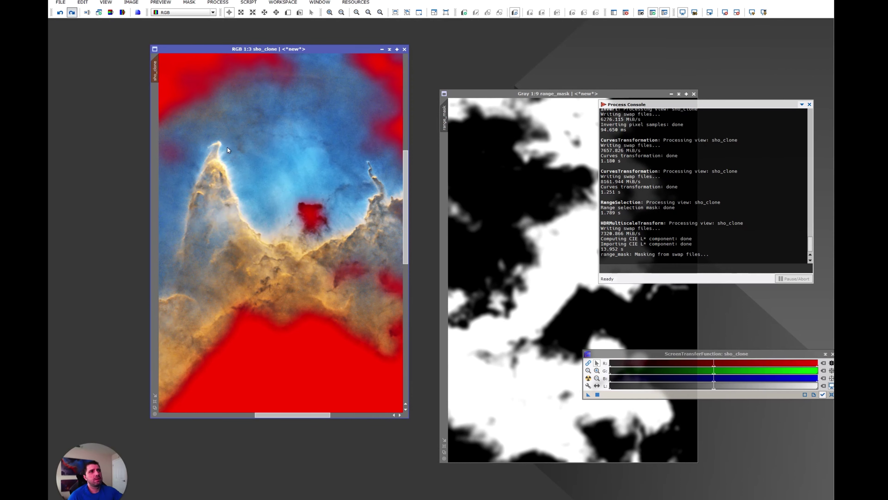
# - Remove the mask from the clone, and close the process console and the range_mask image without saving
pyautogui.click(131, 2)
pyautogui.moveTo(189, 3)
pyautogui.click(203, 39)
pyautogui.scroll(-6, 280, 230)
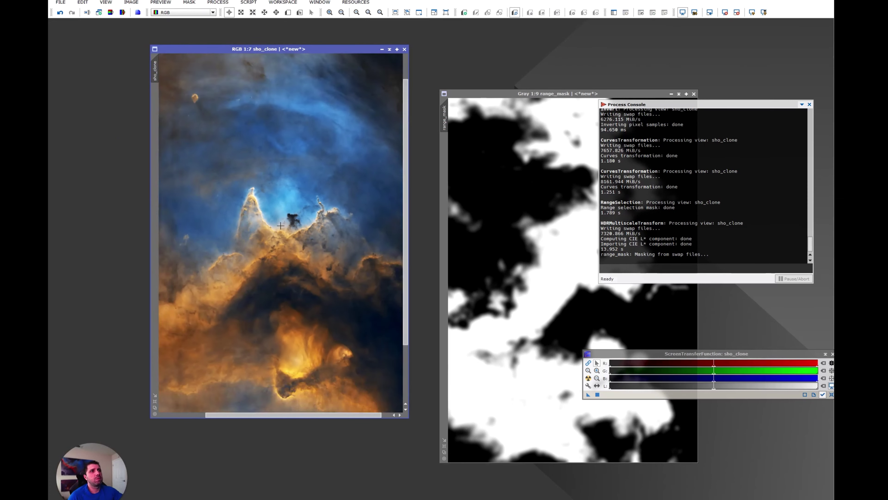
pyautogui.scroll(-1, 279, 230)
pyautogui.click(810, 105)
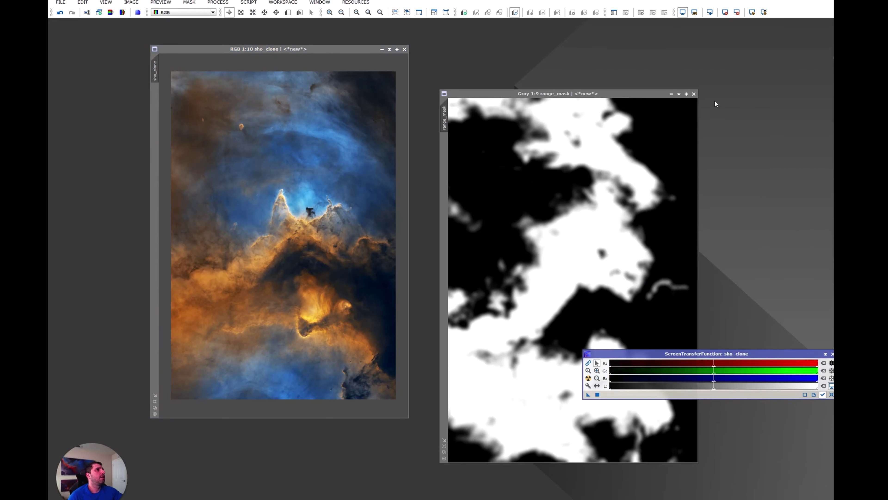
pyautogui.click(694, 94)
pyautogui.click(441, 280)
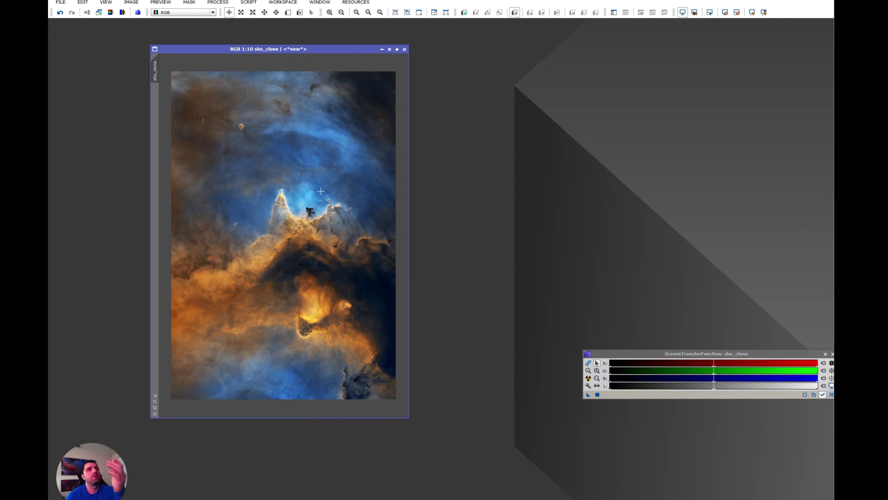
# - Denoise the clone using NoiseXTerminator with denoise 0.90 and detail 0.15, and close the process console
pyautogui.click(218, 2)
pyautogui.moveTo(245, 13)
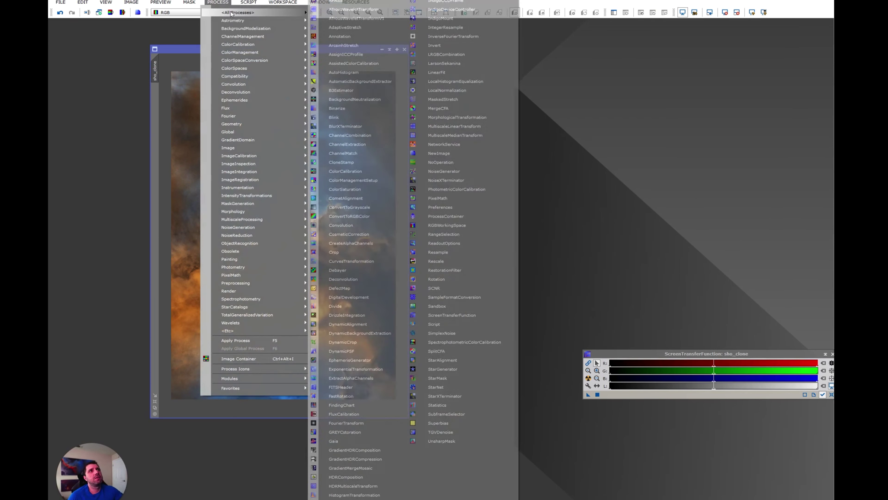
pyautogui.click(457, 179)
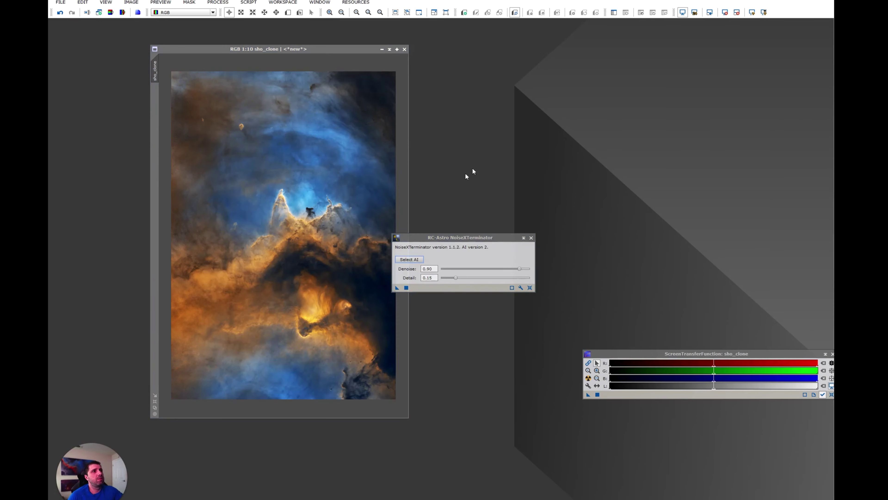
pyautogui.moveTo(437, 239); pyautogui.dragTo(464, 51)
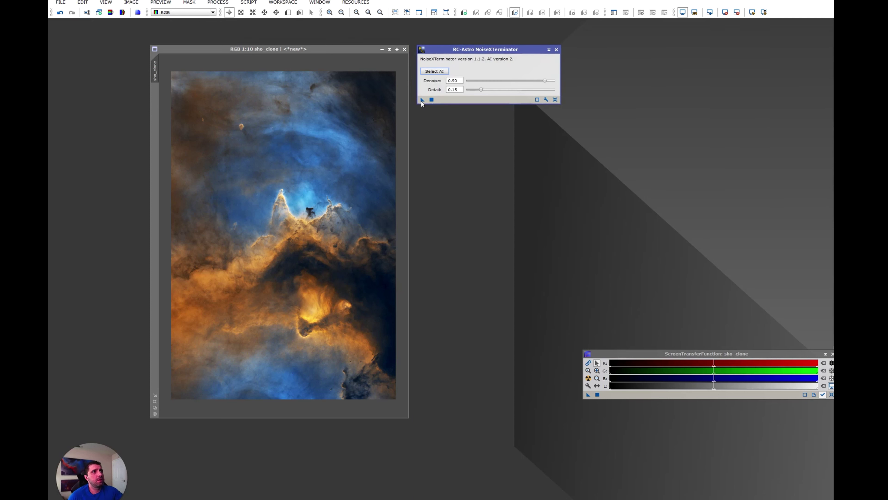
pyautogui.moveTo(422, 101); pyautogui.dragTo(423, 103)
pyautogui.moveTo(423, 102); pyautogui.dragTo(314, 215)
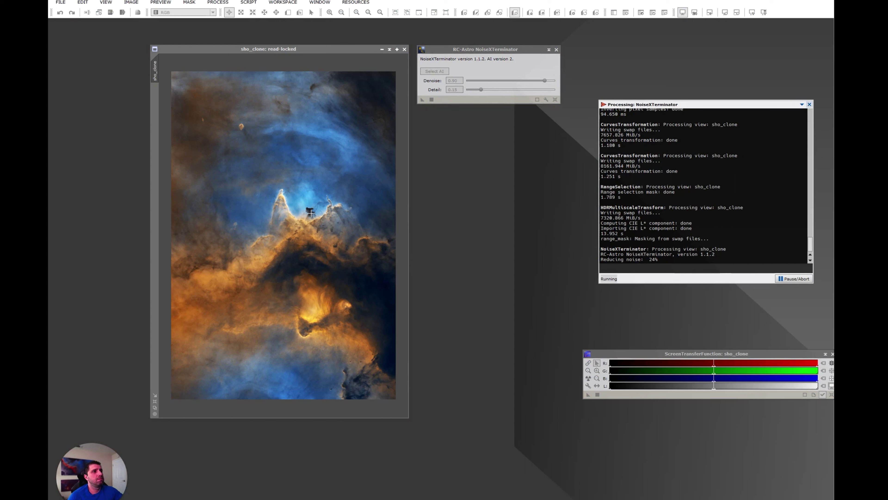
pyautogui.click(810, 104)
# - Compare the clone's pillar and surrounding sky at close range before and after noise reduction
pyautogui.scroll(7, 295, 198)
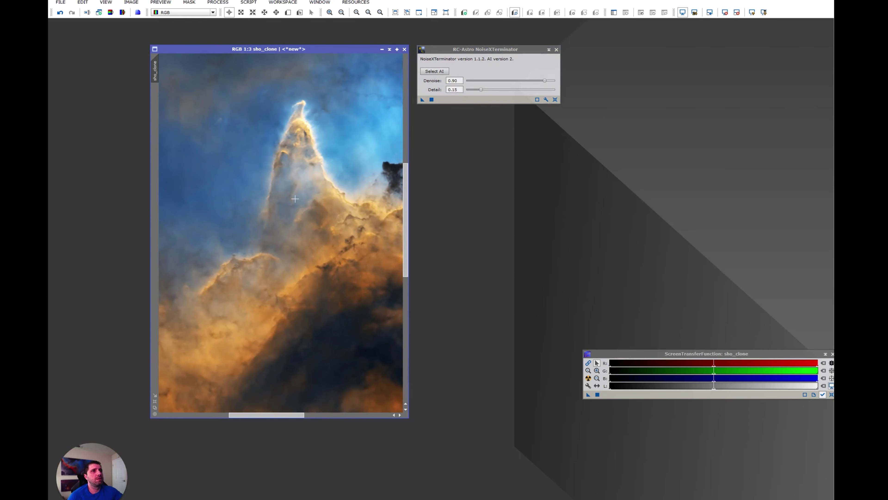
pyautogui.moveTo(405, 198); pyautogui.dragTo(404, 182)
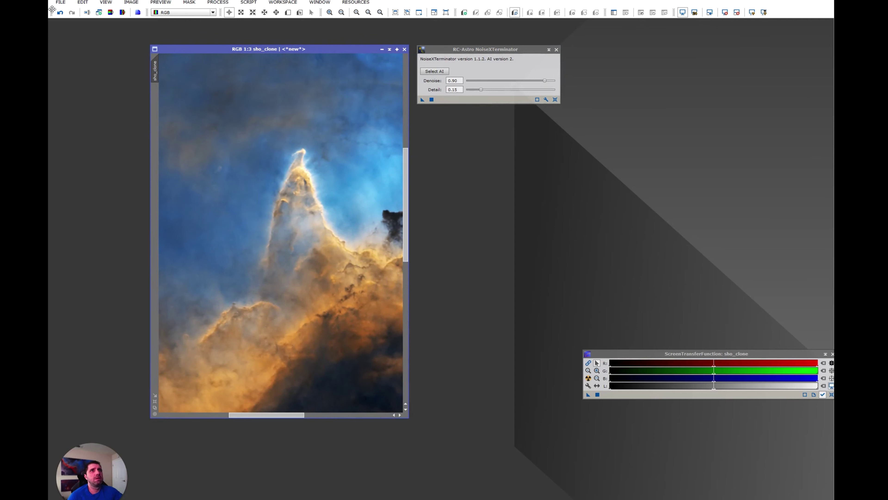
pyautogui.scroll(2, 256, 147)
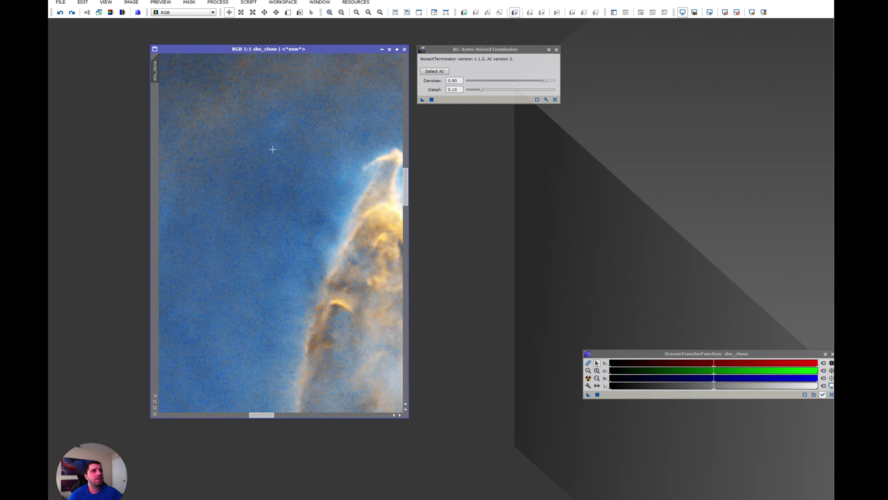
pyautogui.scroll(-2, 272, 149)
pyautogui.click(72, 12)
pyautogui.scroll(-7, 337, 203)
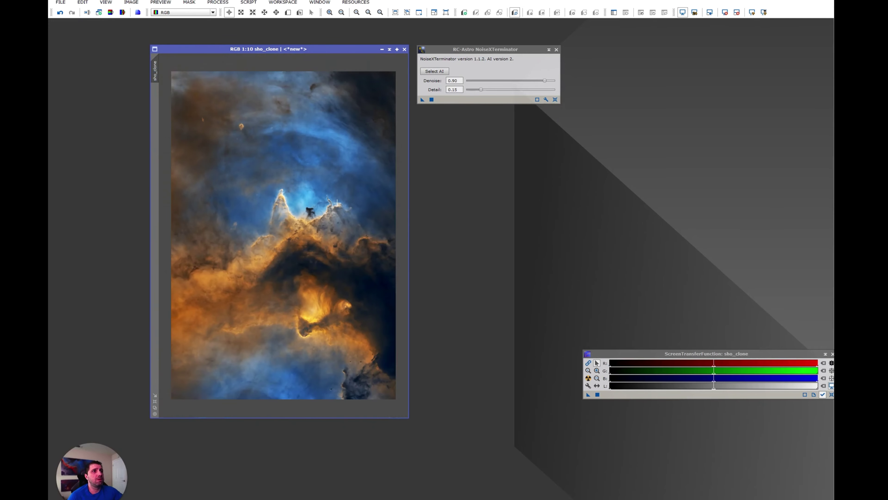
# - Close NoiseXTerminator and arrange the clone side by side with the restored and resized sho image
pyautogui.moveTo(293, 52); pyautogui.dragTo(698, 53)
pyautogui.click(556, 49)
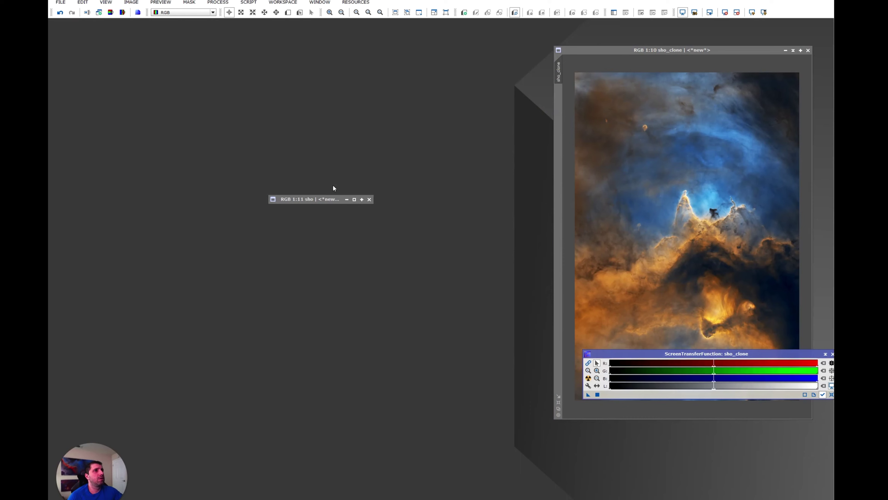
pyautogui.doubleClick(312, 200)
pyautogui.scroll(-1, 316, 146)
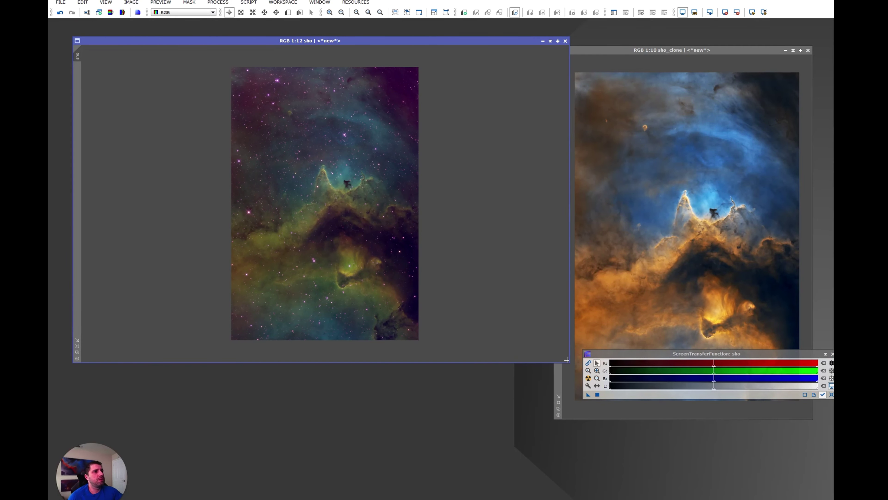
pyautogui.moveTo(568, 363); pyautogui.dragTo(486, 456)
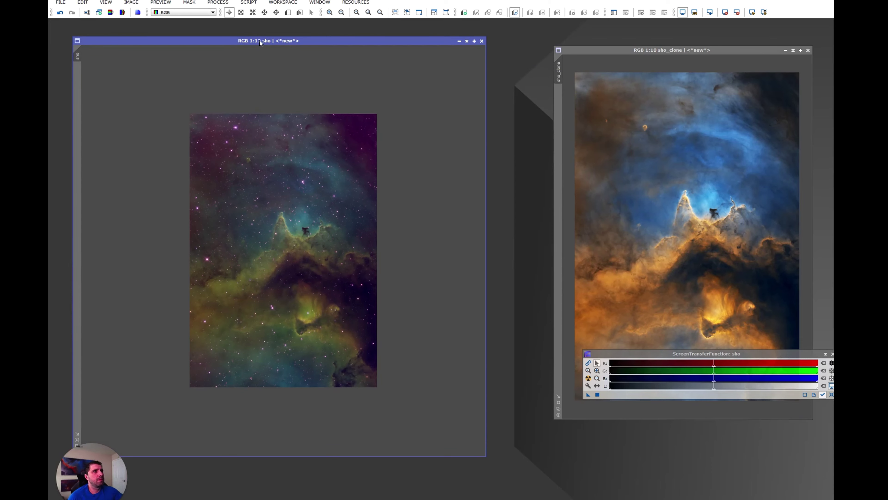
# - Apply SCNR to the sho image, removing green with Average Neutral protection at amount 1.00
pyautogui.click(224, 4)
pyautogui.moveTo(226, 13)
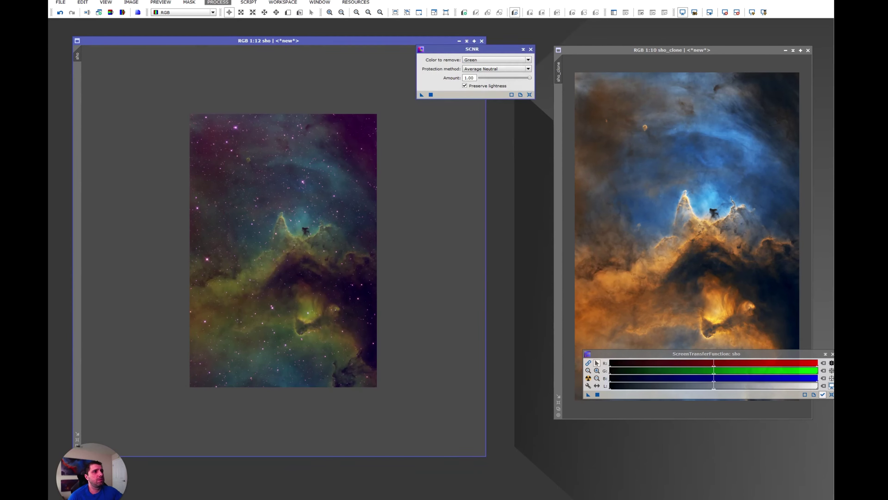
pyautogui.click(430, 289)
pyautogui.moveTo(422, 94); pyautogui.dragTo(305, 187)
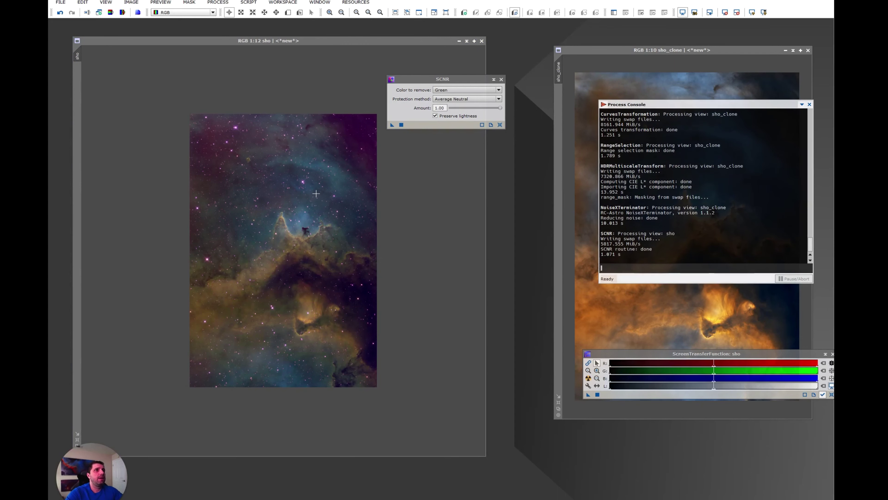
# - Remove the magenta cast from sho by running the same green SCNR on the inverted image, then invert it back and close SCNR
pyautogui.scroll(8, 290, 241)
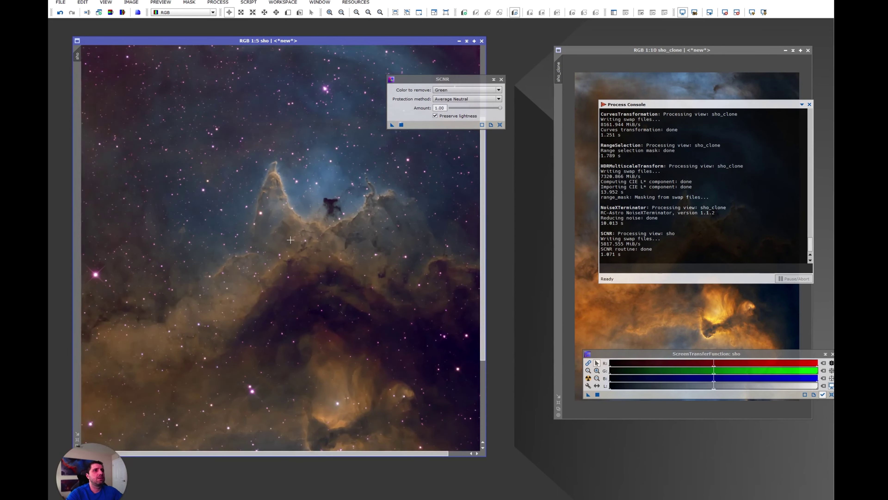
pyautogui.hotkey('ctrl', 'i')
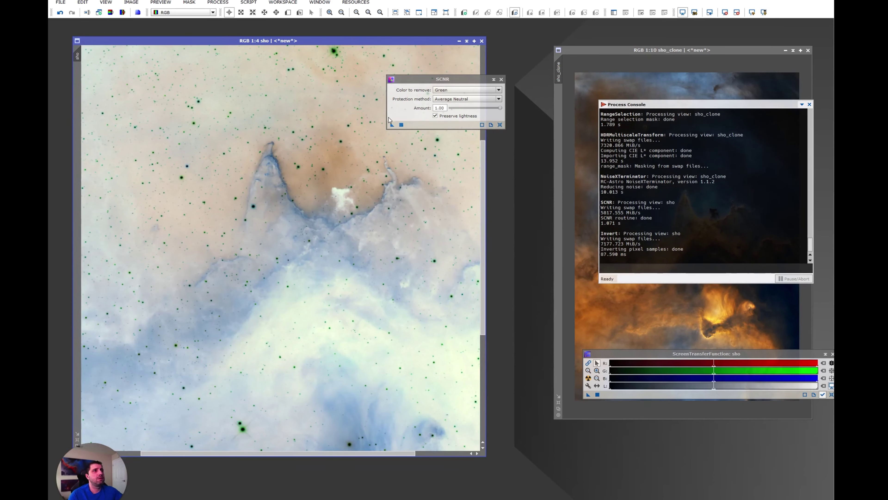
pyautogui.moveTo(392, 124); pyautogui.dragTo(332, 151)
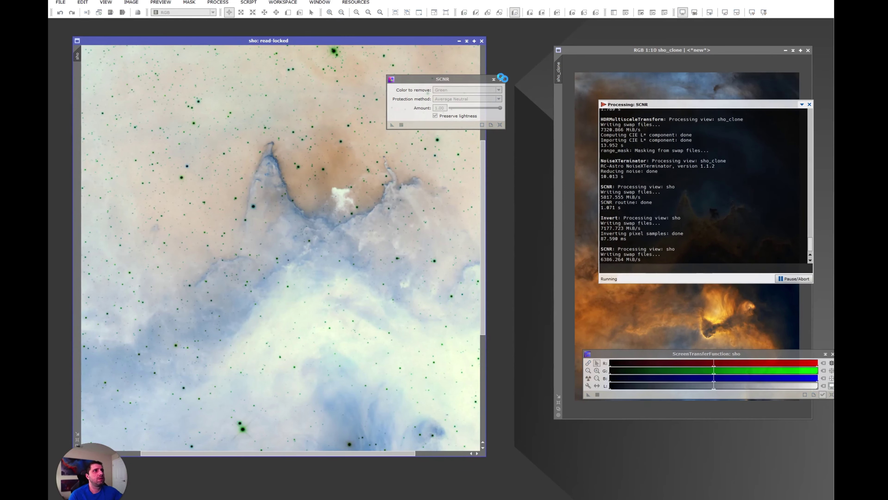
pyautogui.click(501, 79)
pyautogui.click(350, 174)
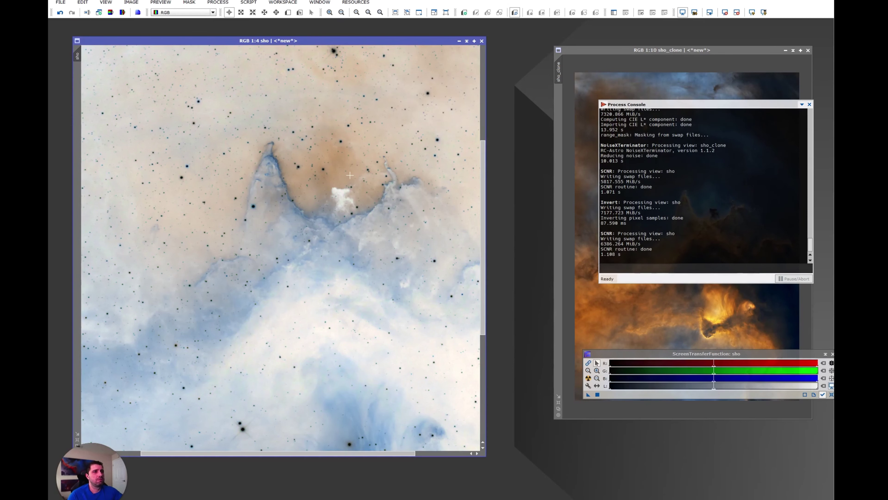
pyautogui.hotkey('ctrl', 'i')
# - Run StarXTerminator on sho with Generate Star Image enabled and Large Overlap off to extract the stars into a separate image
pyautogui.scroll(-4, 352, 162)
pyautogui.scroll(1, 352, 158)
pyautogui.scroll(-1, 352, 155)
pyautogui.click(221, 3)
pyautogui.moveTo(224, 11)
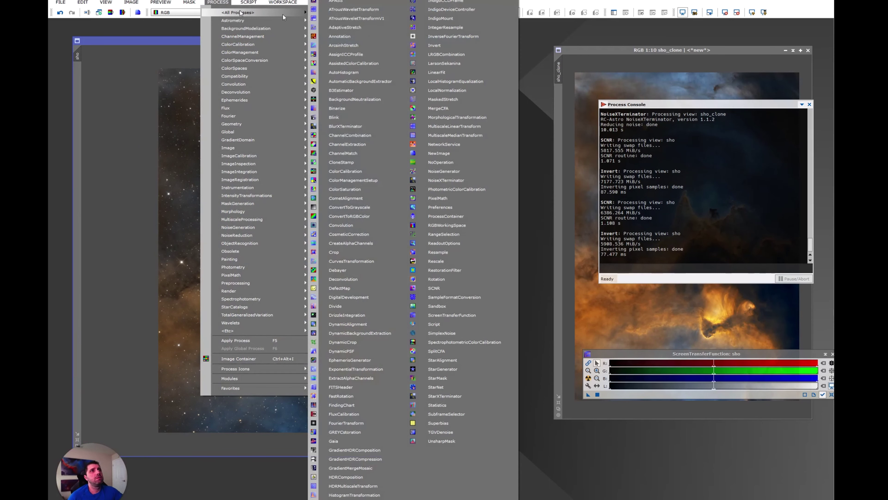
pyautogui.click(462, 397)
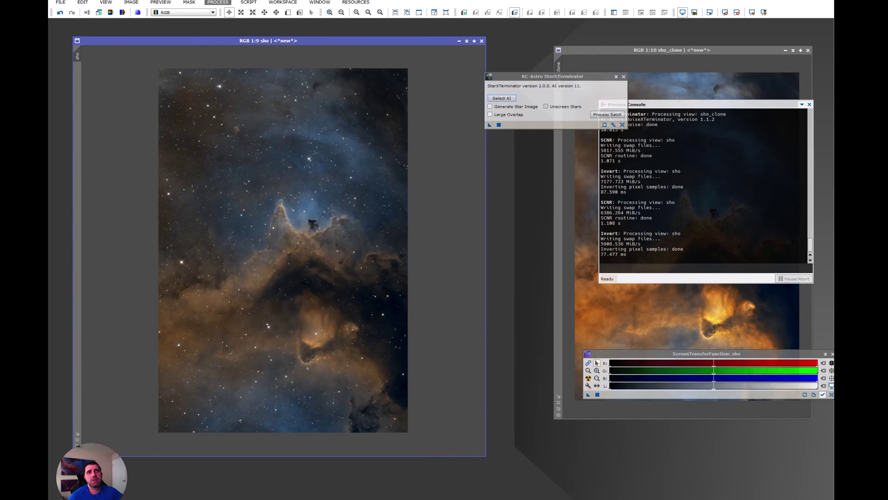
pyautogui.click(506, 108)
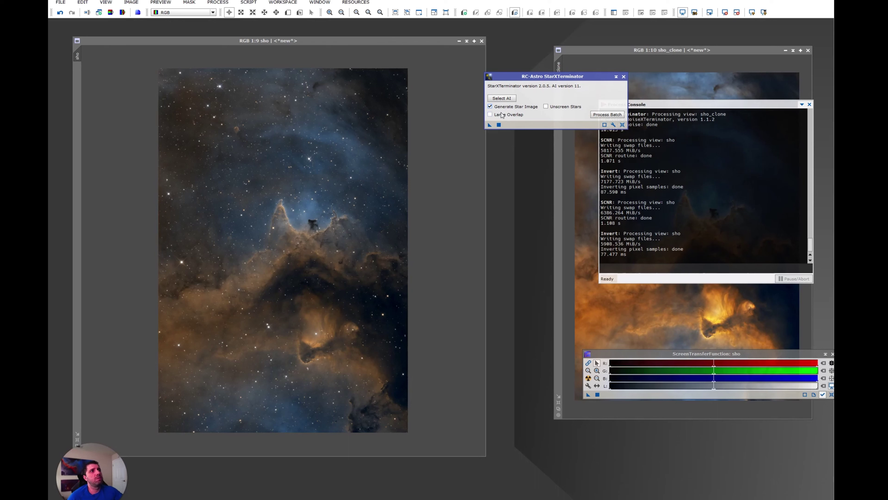
pyautogui.moveTo(499, 117)
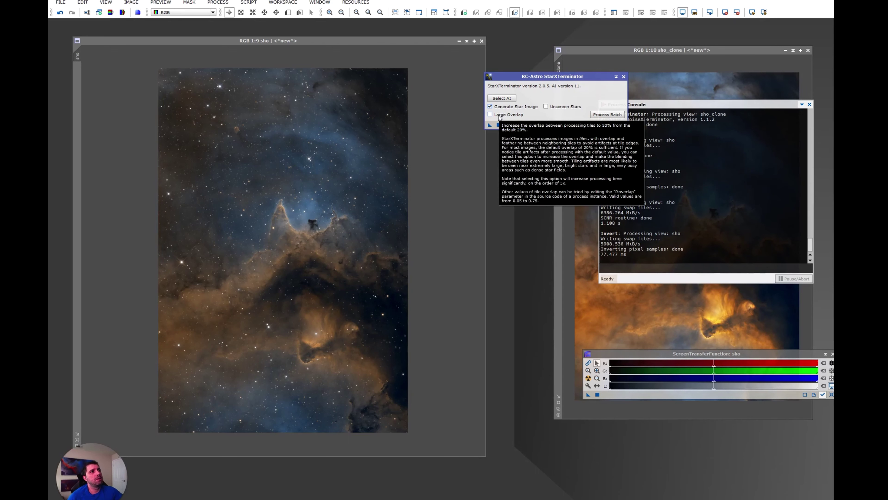
pyautogui.moveTo(490, 125); pyautogui.dragTo(371, 179)
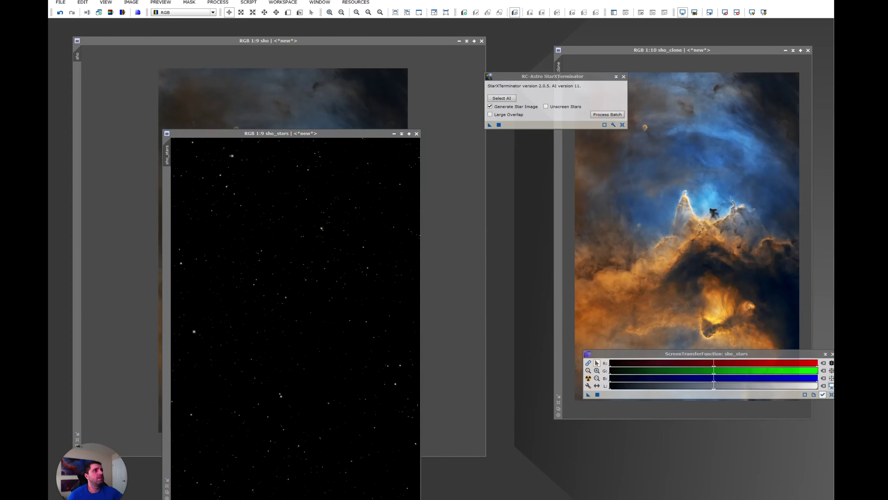
# - Close StarXTerminator, set the star image aside and undo the star removal on sho
pyautogui.click(623, 76)
pyautogui.moveTo(316, 133); pyautogui.dragTo(531, 122)
pyautogui.click(437, 245)
pyautogui.click(60, 13)
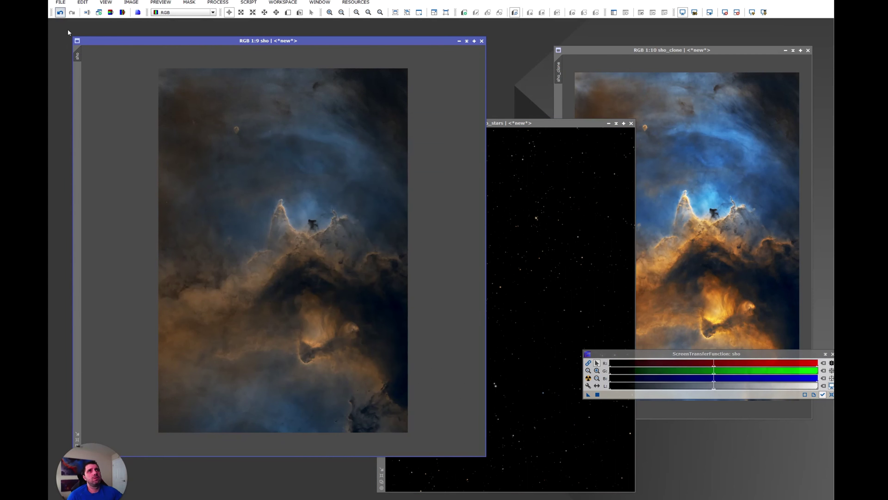
# - Convert sho_stars to grayscale and apply it as a mask on sho
pyautogui.click(569, 176)
pyautogui.moveTo(454, 127); pyautogui.dragTo(394, 113)
pyautogui.click(188, 3)
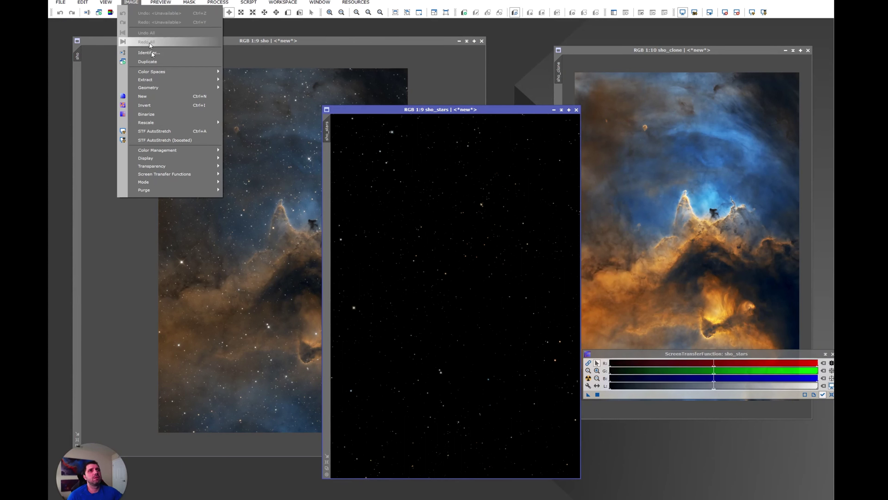
pyautogui.moveTo(222, 77)
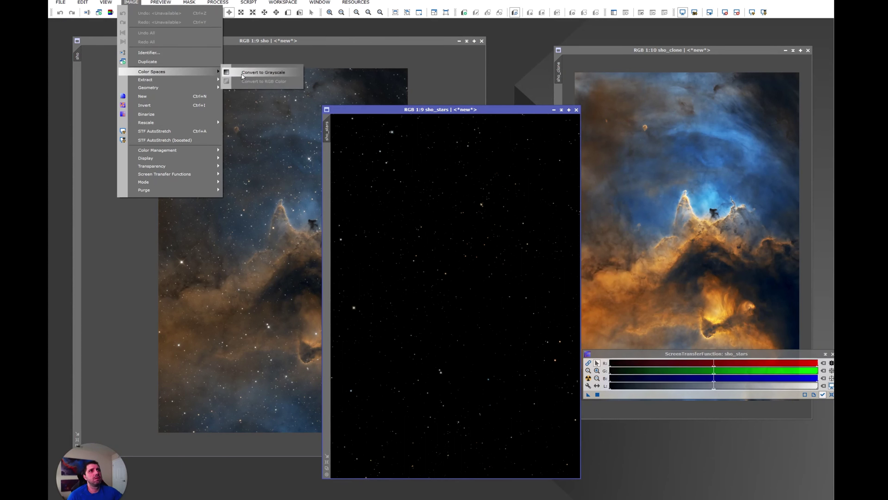
pyautogui.click(260, 72)
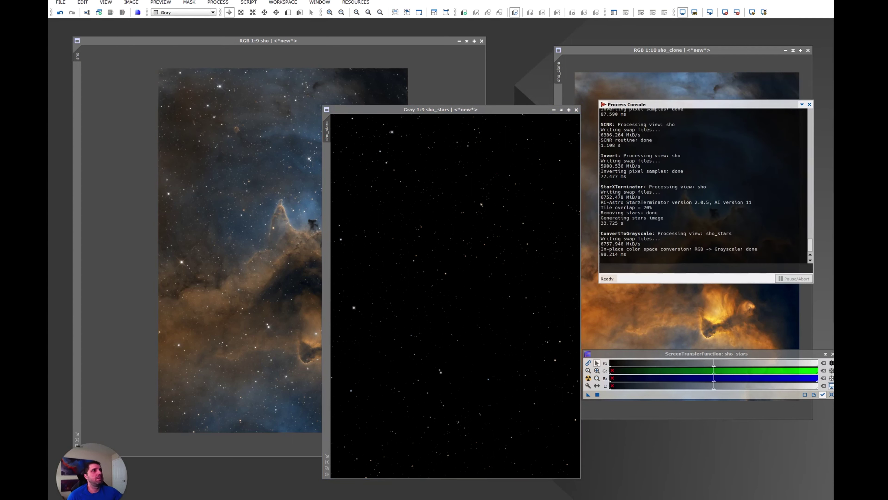
pyautogui.moveTo(330, 134); pyautogui.dragTo(78, 87)
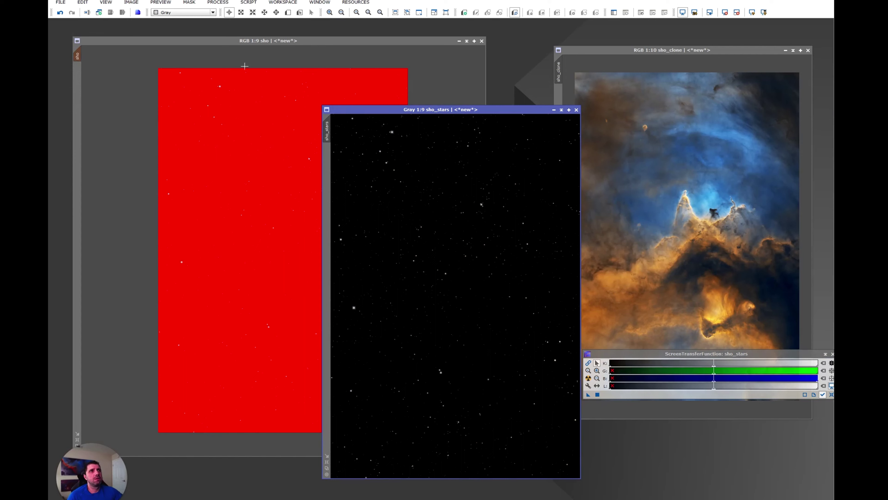
# - Brighten the masked stars in sho using CurvesTransformation with cleared curves and an RGB/K point raised from about 0.53 to 0.74
pyautogui.click(245, 67)
pyautogui.click(218, 2)
pyautogui.moveTo(247, 195)
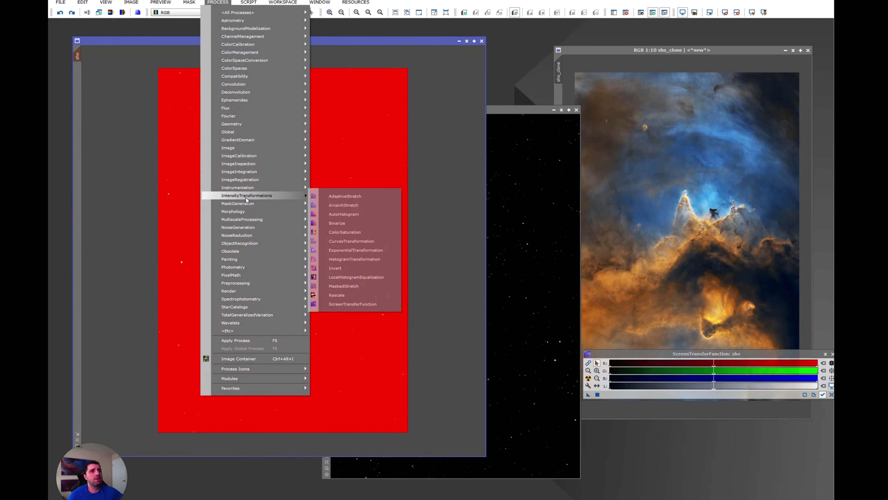
pyautogui.click(336, 240)
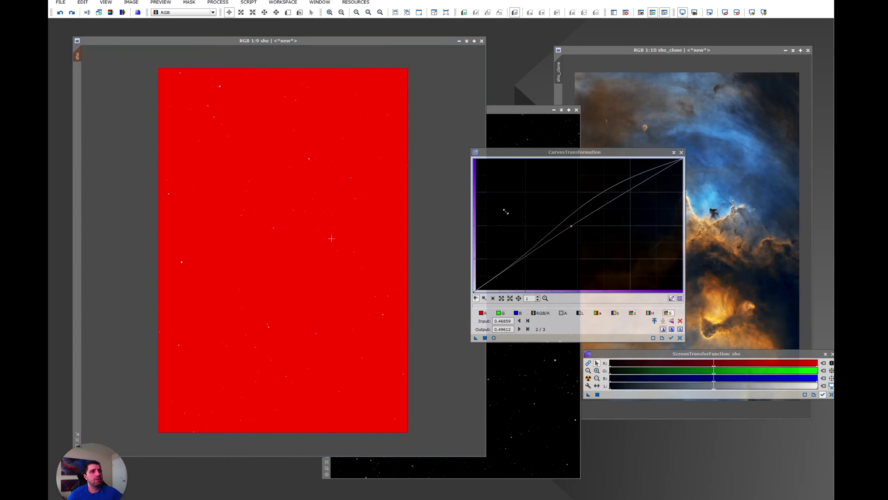
pyautogui.click(680, 321)
pyautogui.click(541, 312)
pyautogui.click(674, 321)
pyautogui.click(680, 321)
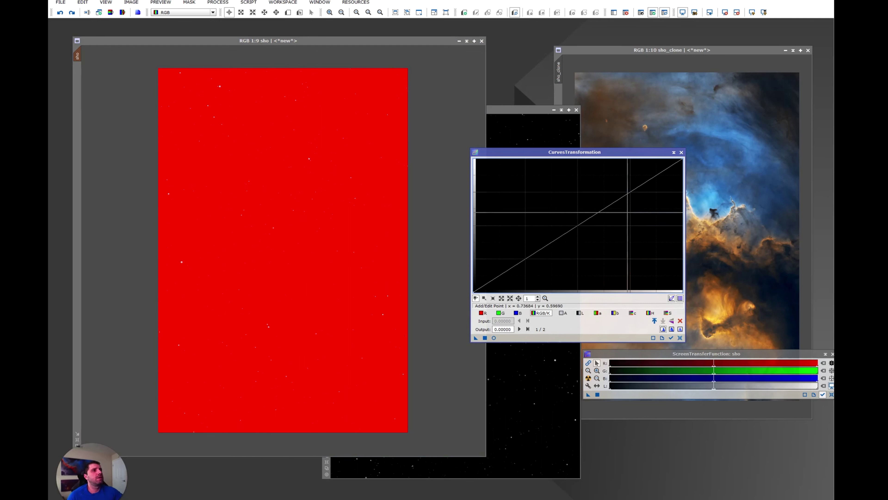
pyautogui.moveTo(590, 217); pyautogui.dragTo(585, 193)
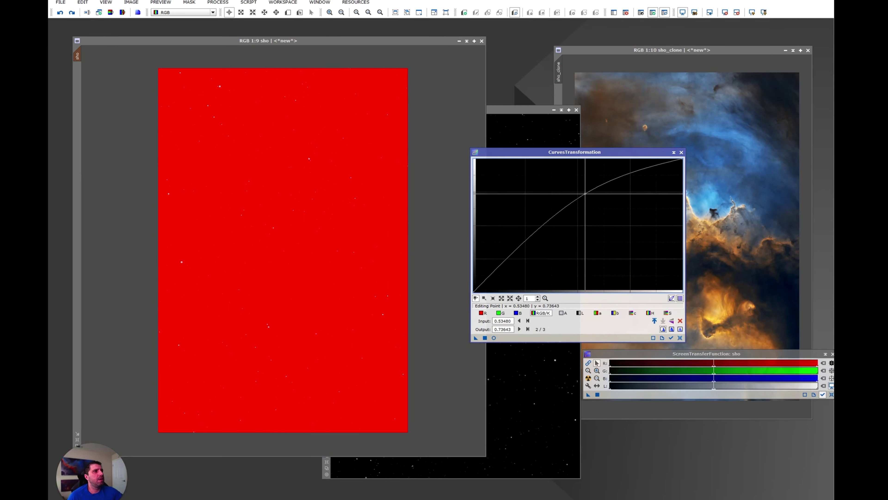
pyautogui.click(485, 338)
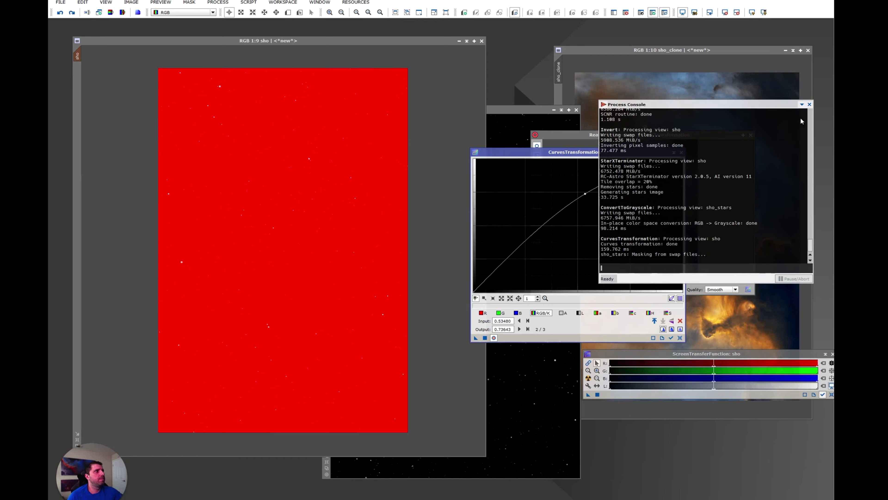
pyautogui.click(681, 151)
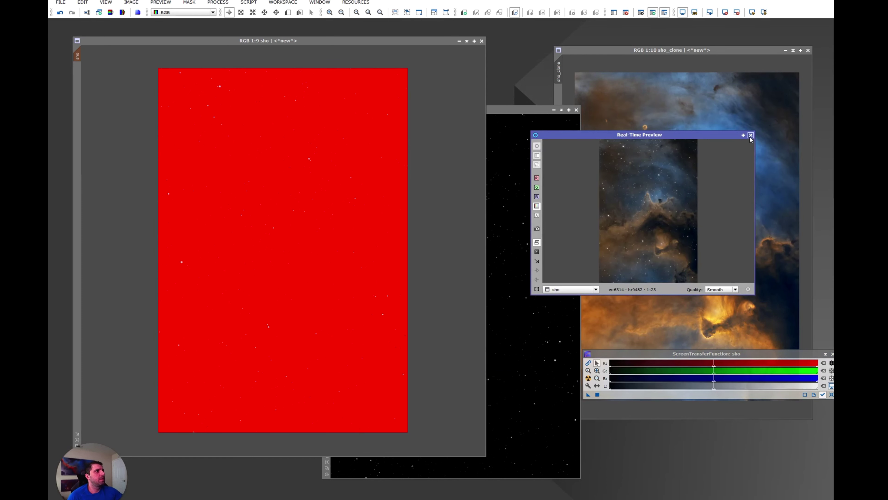
# - Invert the star mask on sho so the stars are protected and the nebula background is exposed
pyautogui.scroll(7, 314, 171)
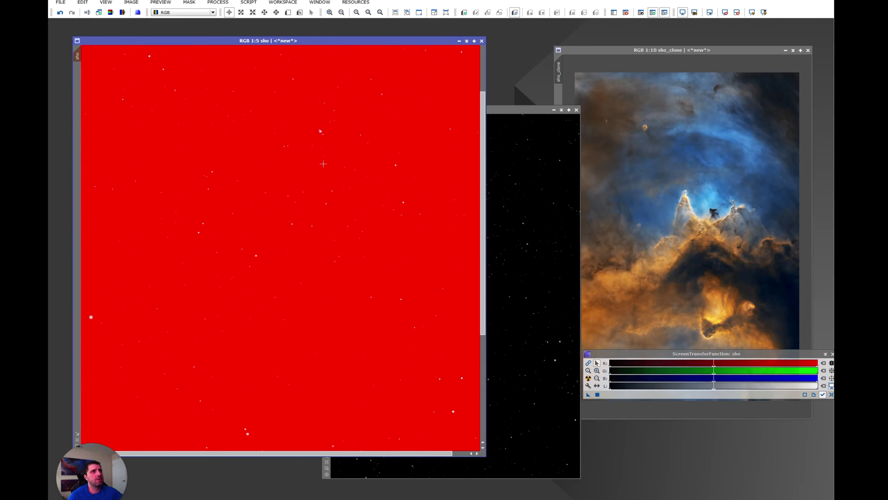
pyautogui.scroll(-5, 356, 296)
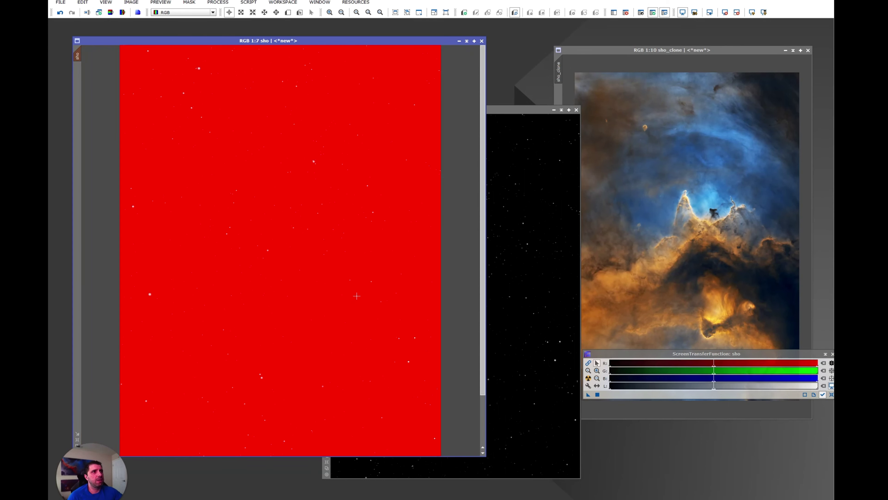
pyautogui.scroll(-1, 208, 146)
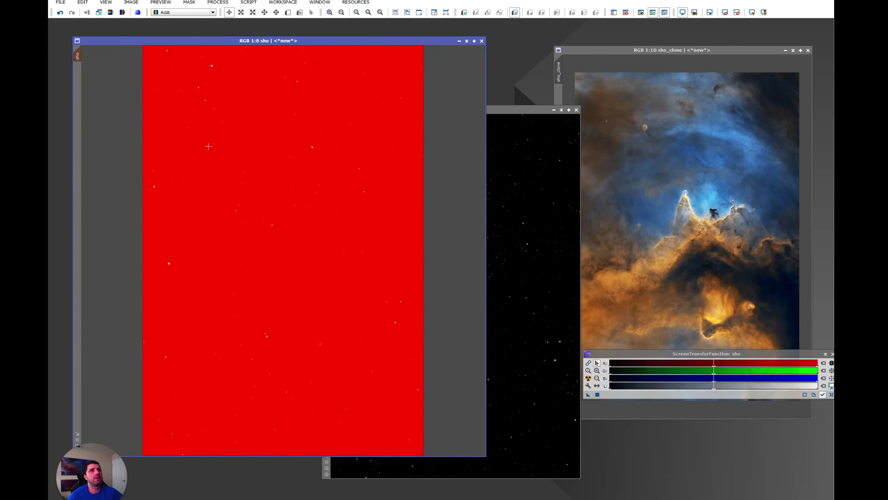
pyautogui.click(190, 3)
pyautogui.click(206, 34)
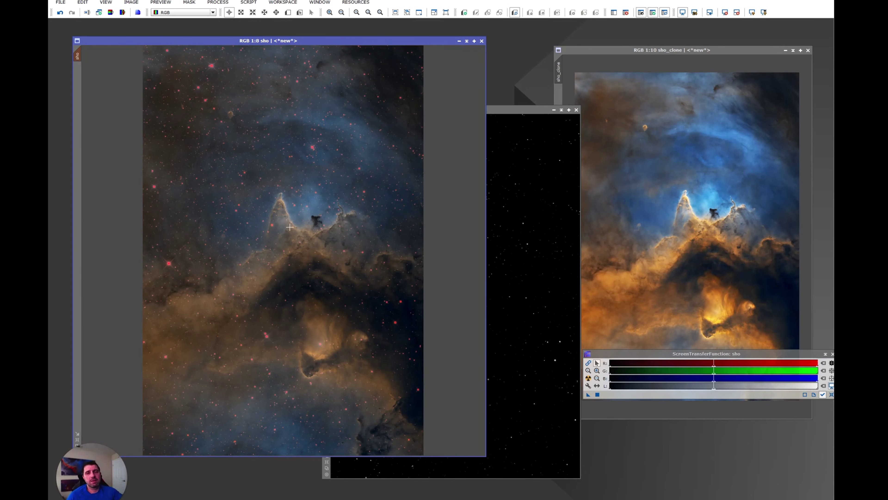
pyautogui.click(658, 95)
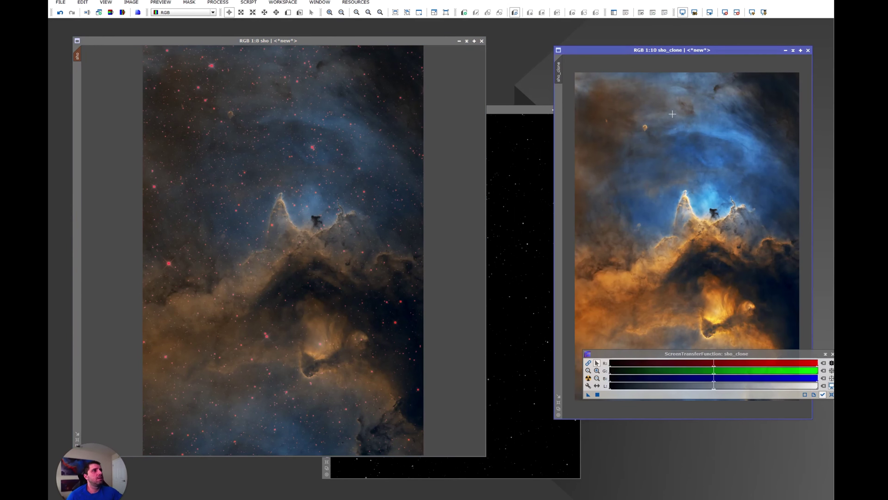
pyautogui.click(237, 165)
pyautogui.scroll(-1, 237, 165)
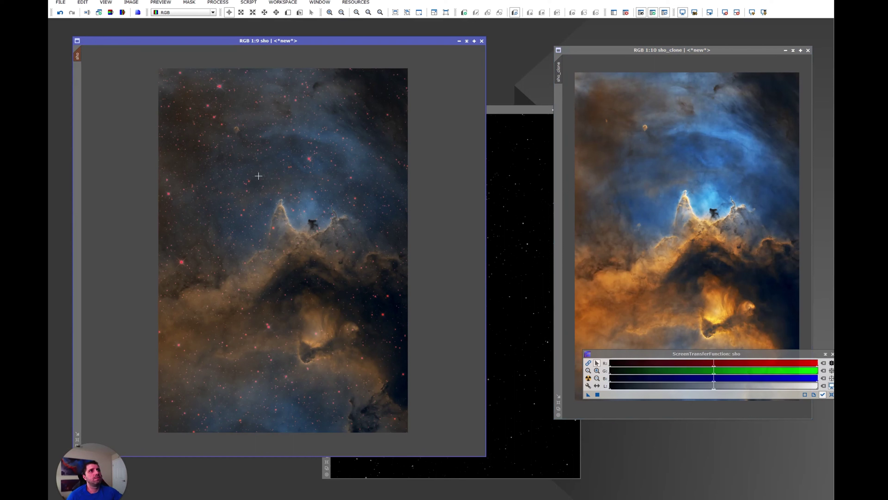
# - Apply the PixelMath expression sho_clone to the masked sho image, blending the processed starless nebula behind its stars
pyautogui.click(218, 2)
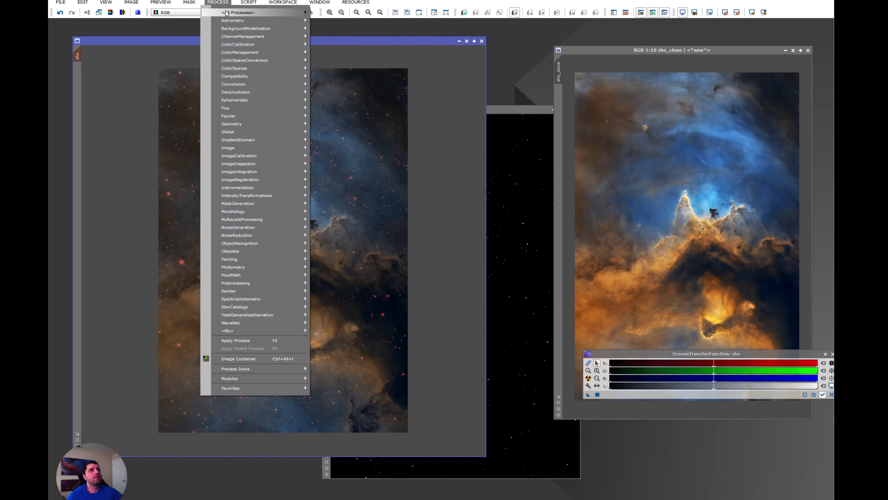
pyautogui.moveTo(227, 13)
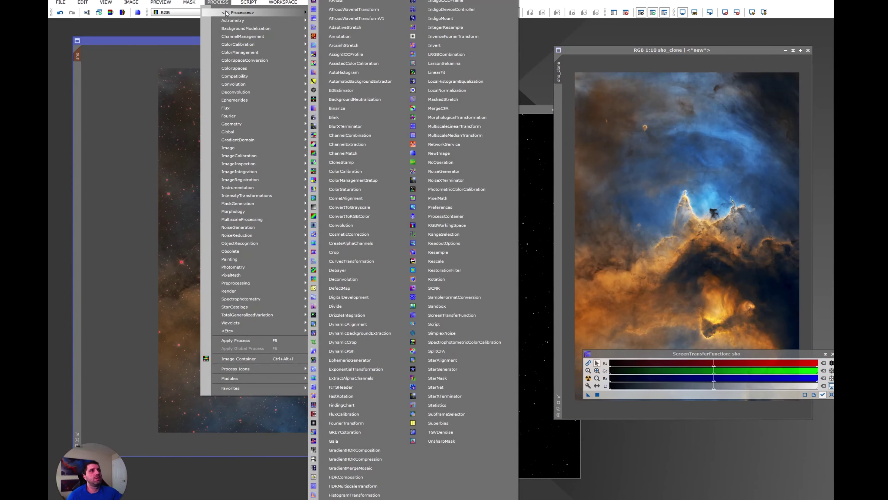
pyautogui.click(451, 197)
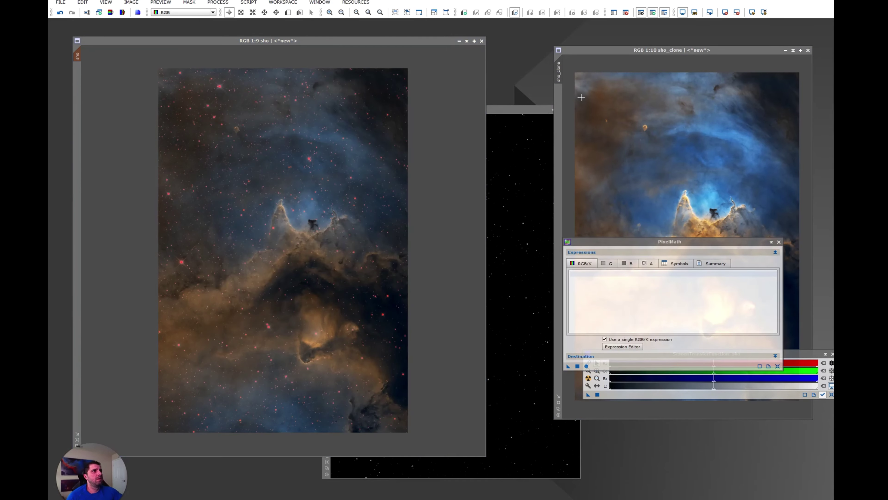
pyautogui.doubleClick(558, 71)
pyautogui.hotkey('ctrl', 'c')
pyautogui.click(487, 273)
pyautogui.hotkey('ctrl', 'v')
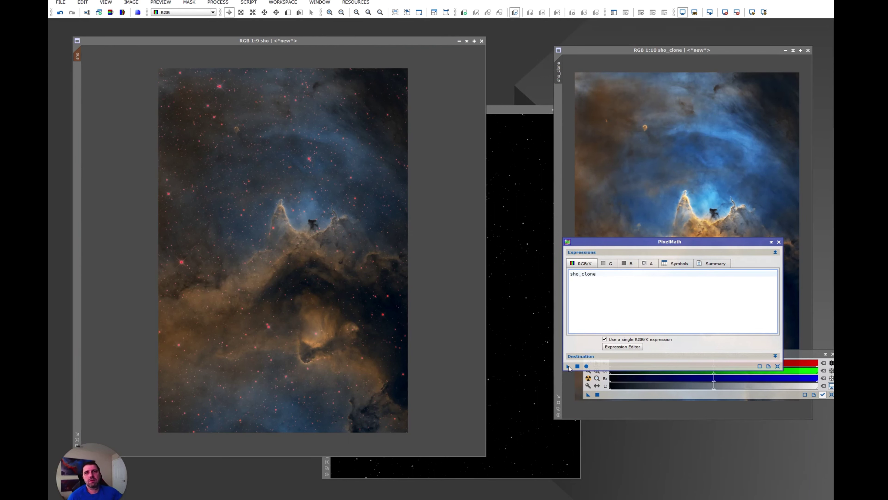
pyautogui.moveTo(568, 367); pyautogui.dragTo(312, 286)
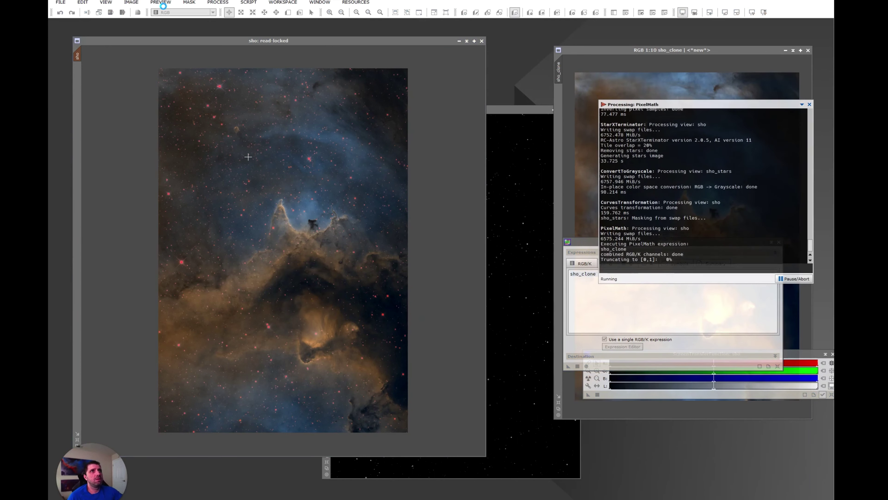
# - Examine the blended sho image around the pillar and compare it with its state before PixelMath
pyautogui.scroll(2, 283, 252)
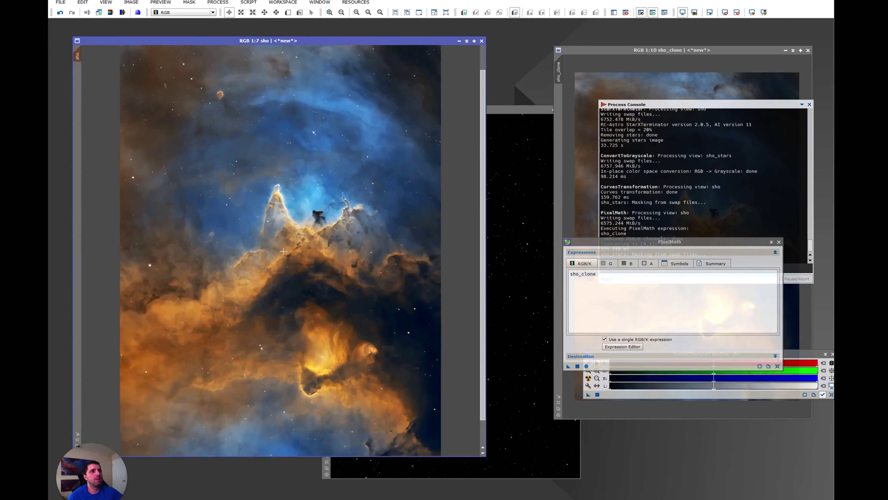
pyautogui.scroll(5, 283, 251)
pyautogui.moveTo(484, 212); pyautogui.dragTo(484, 155)
pyautogui.scroll(-1, 349, 222)
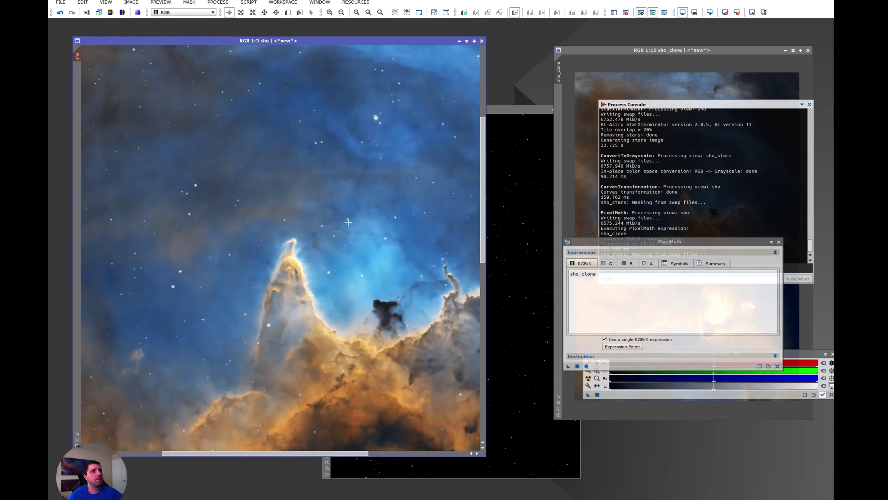
pyautogui.scroll(-5, 348, 222)
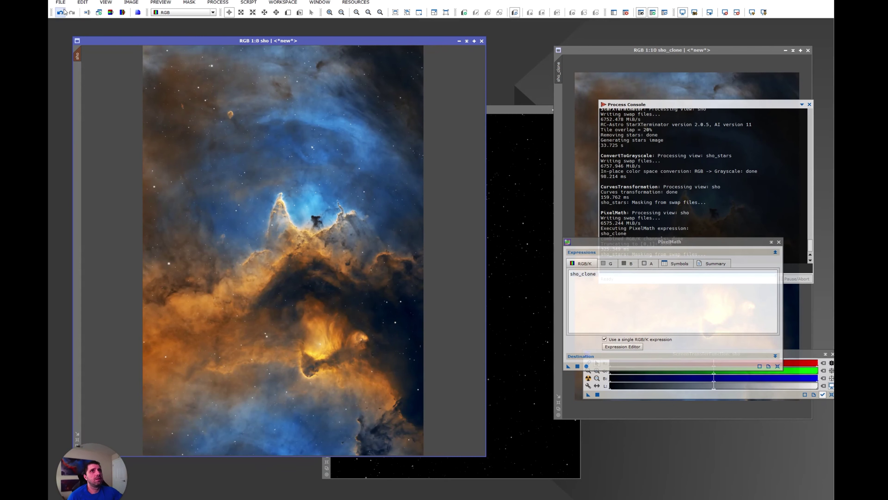
pyautogui.click(63, 11)
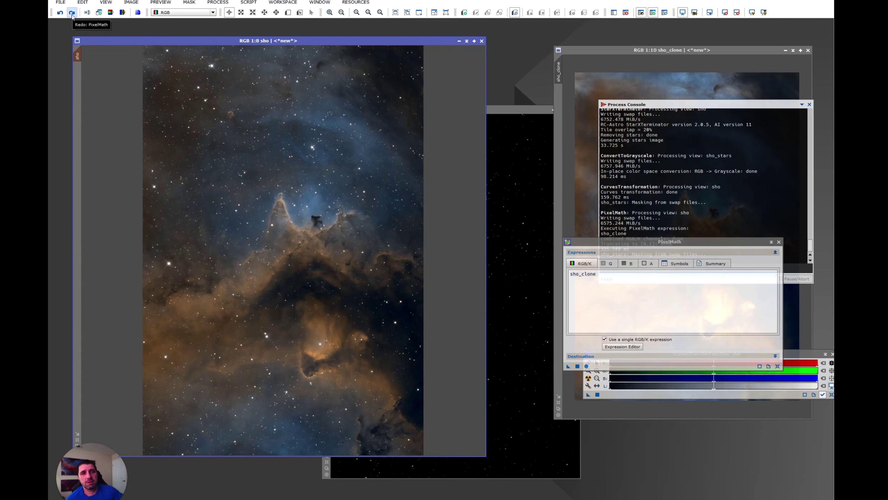
pyautogui.click(72, 13)
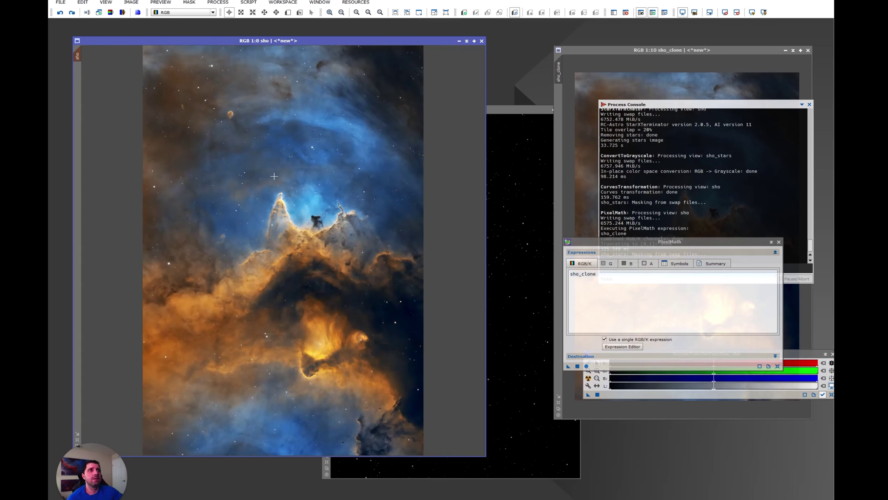
pyautogui.scroll(6, 299, 217)
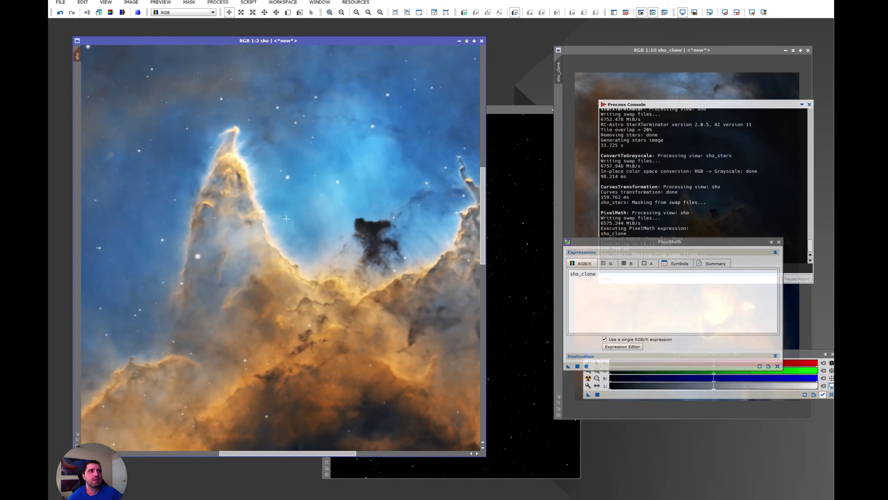
# - Close the process console and the sho_stars image without saving
pyautogui.scroll(-7, 321, 222)
pyautogui.click(531, 224)
pyautogui.click(811, 105)
pyautogui.click(810, 104)
pyautogui.click(577, 110)
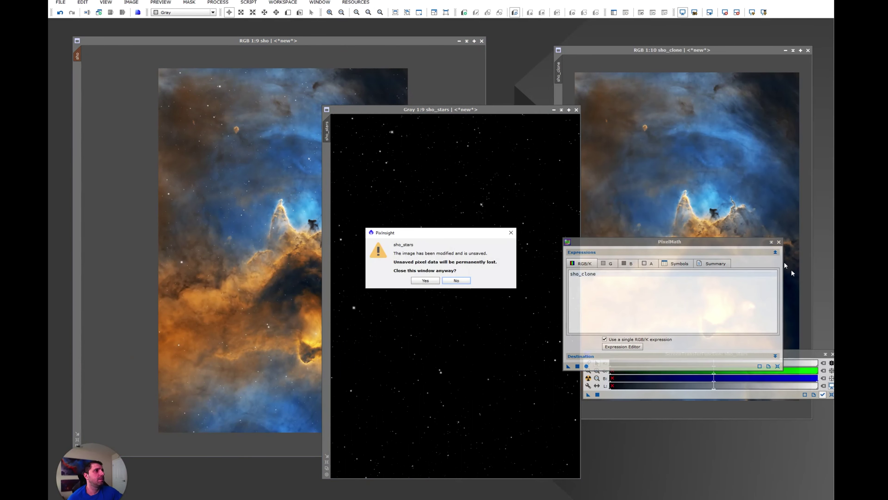
pyautogui.click(425, 281)
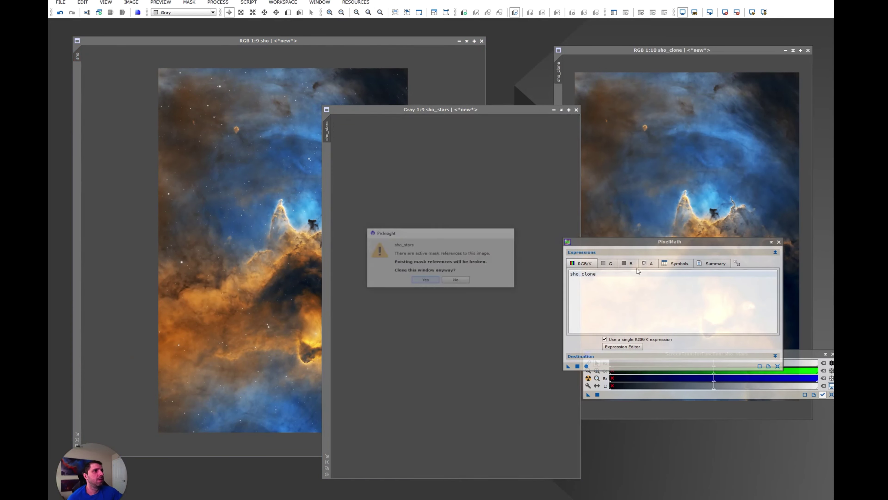
# - Close PixelMath and move the sho and sho_clone images to Workspace05
pyautogui.click(779, 242)
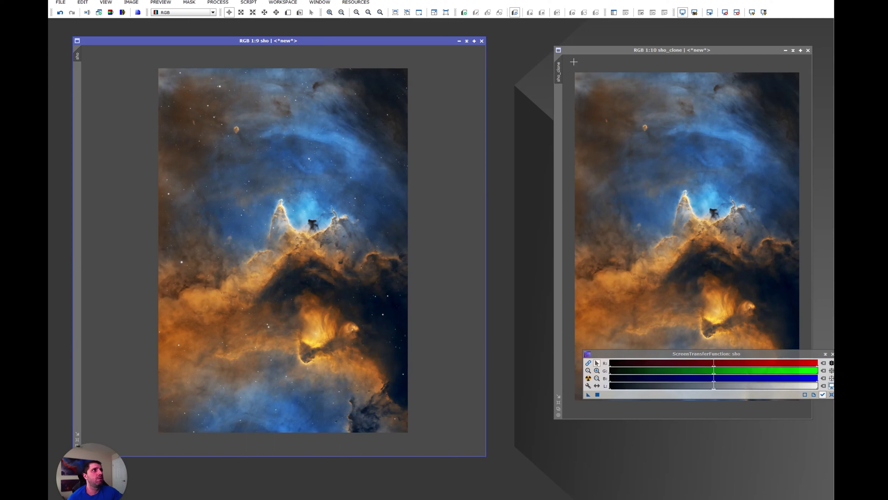
pyautogui.click(78, 43)
pyautogui.moveTo(105, 53)
pyautogui.click(168, 82)
pyautogui.click(559, 50)
pyautogui.moveTo(588, 62)
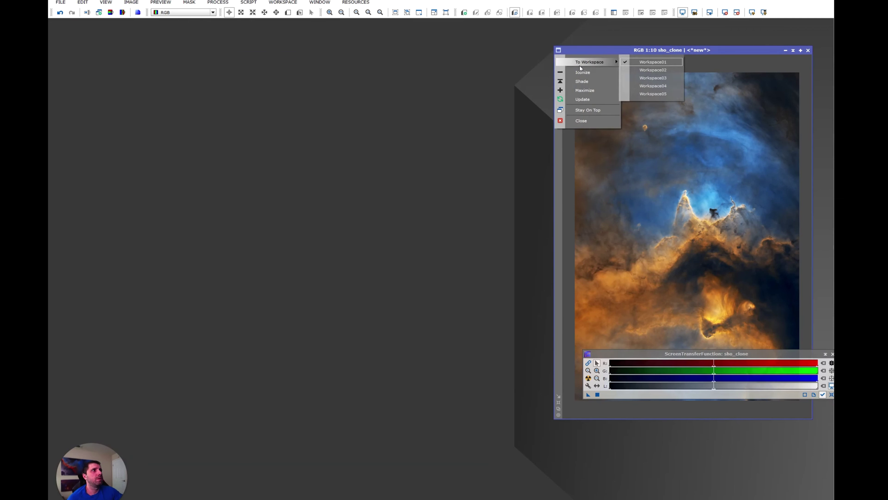
pyautogui.click(652, 91)
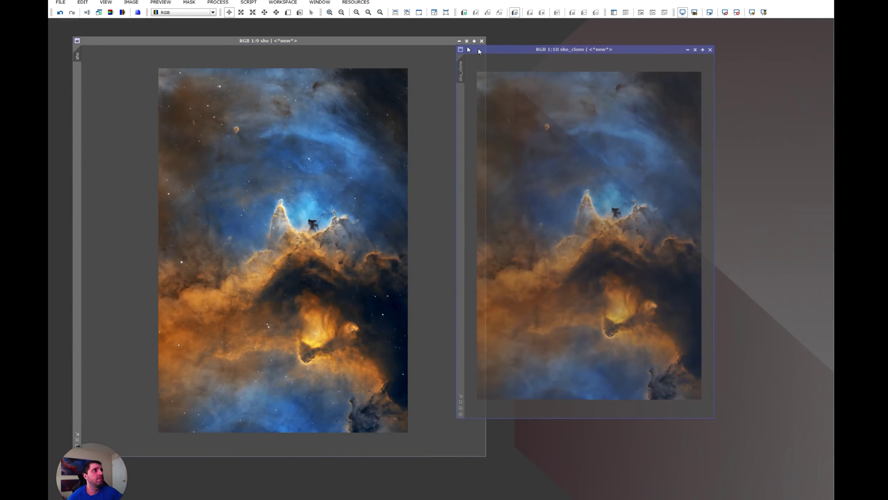
# - Enlarge the sho_clone window and move it and sho clear of the color_mixing image
pyautogui.moveTo(479, 51); pyautogui.dragTo(277, 39)
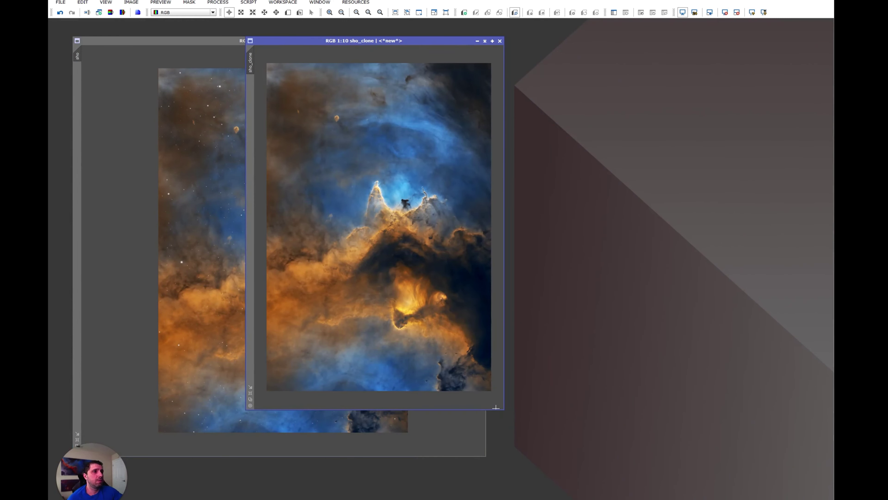
pyautogui.moveTo(502, 409); pyautogui.dragTo(548, 456)
pyautogui.moveTo(361, 40); pyautogui.dragTo(616, 41)
pyautogui.moveTo(305, 40); pyautogui.dragTo(614, 41)
pyautogui.click(220, 80)
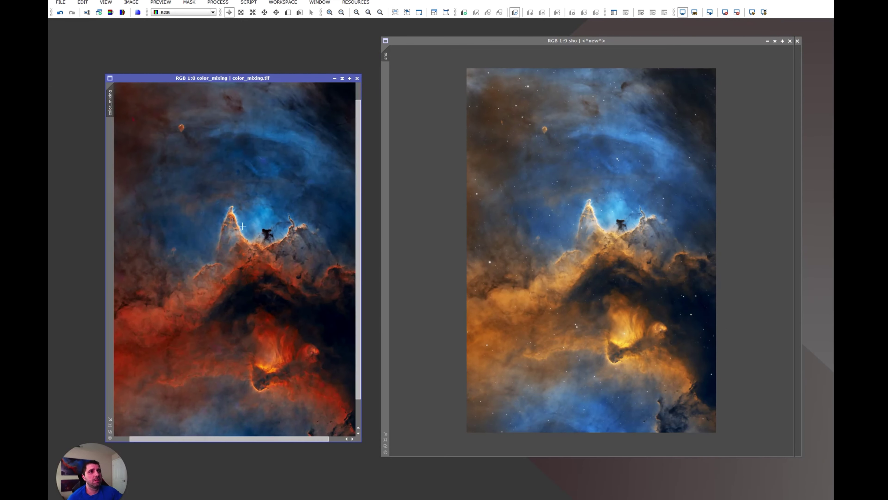
# - Iconize sho and park its icon aside, placing the sho_clone window directly beside color_mixing at 1:8 zoom
pyautogui.click(452, 217)
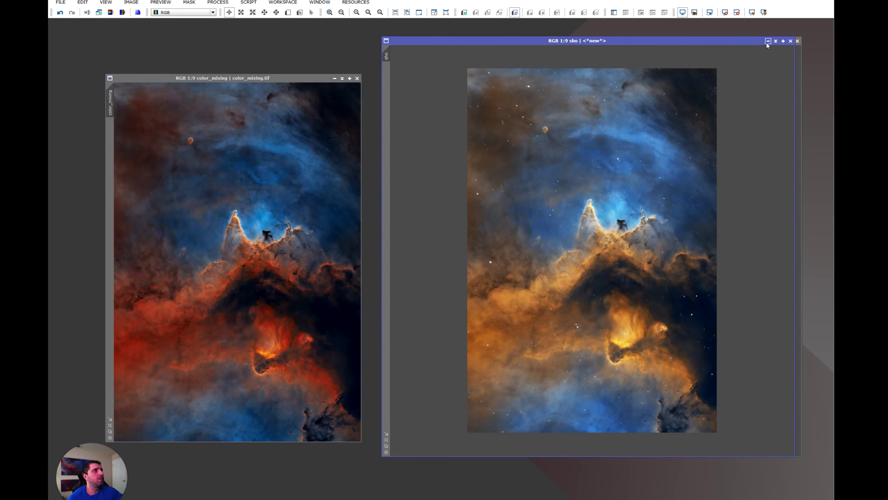
pyautogui.click(767, 40)
pyautogui.moveTo(689, 41); pyautogui.dragTo(552, 85)
pyautogui.moveTo(596, 252); pyautogui.dragTo(764, 255)
pyautogui.scroll(2, 497, 213)
# - Reposition and enlarge the color_mixing window, set it to 1:6 zoom, and frame the pillar in sho_clone at 1:4
pyautogui.click(263, 78)
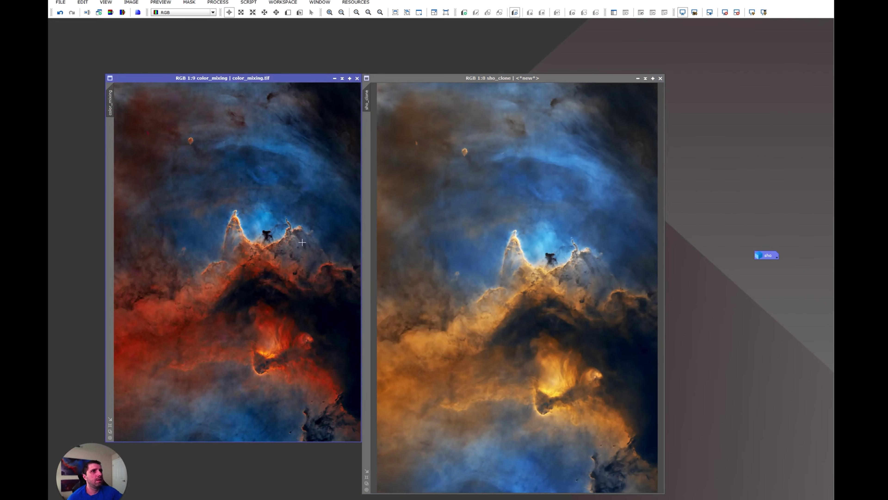
pyautogui.moveTo(262, 78); pyautogui.dragTo(262, 41)
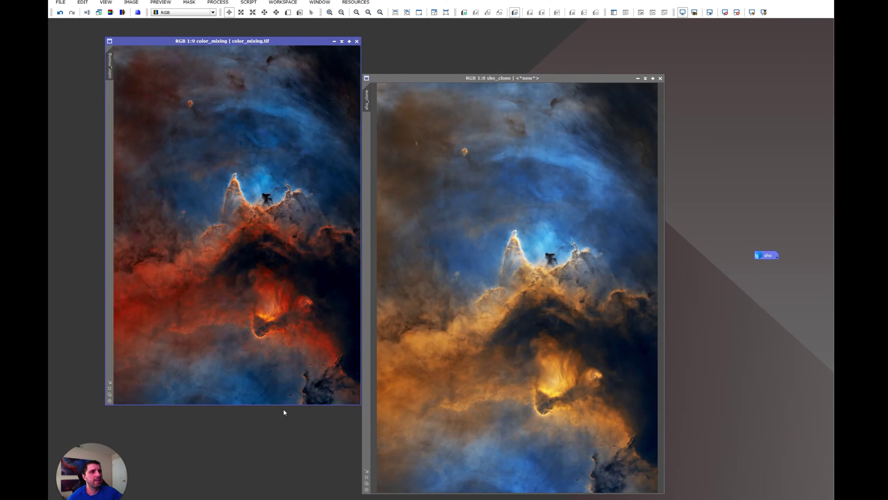
pyautogui.moveTo(285, 405); pyautogui.dragTo(278, 497)
pyautogui.scroll(2, 254, 345)
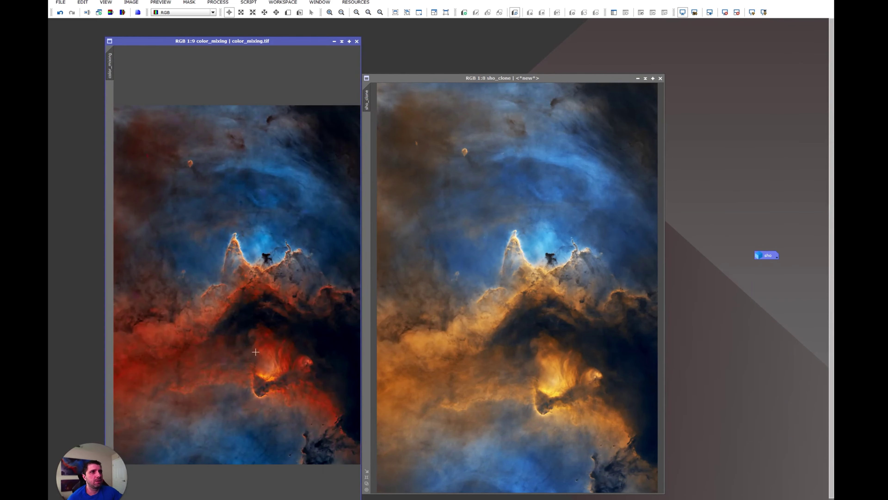
pyautogui.scroll(4, 497, 294)
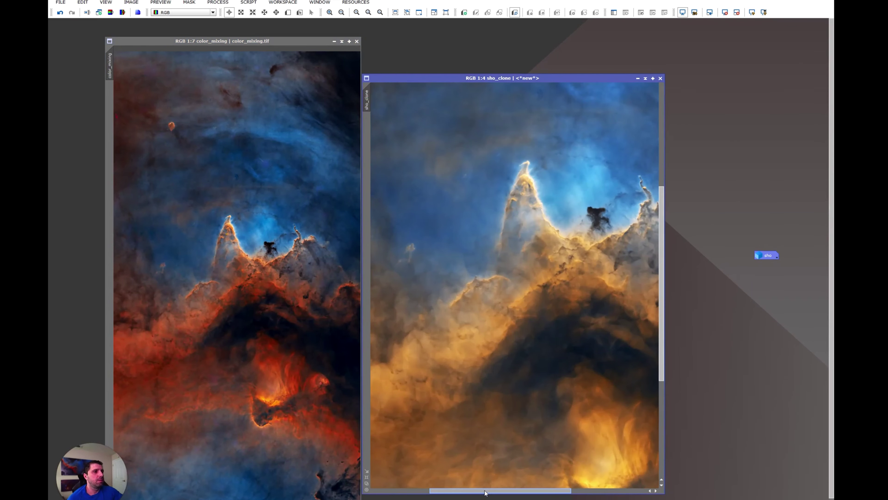
pyautogui.moveTo(518, 488); pyautogui.dragTo(553, 489)
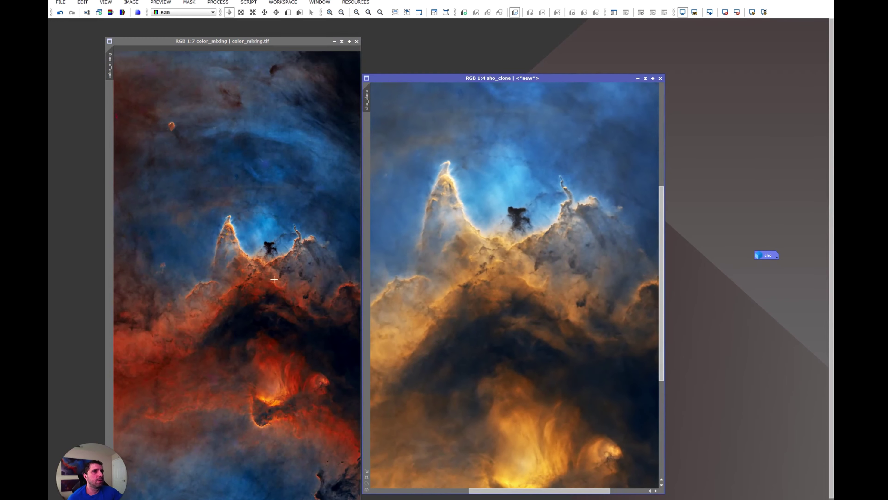
pyautogui.scroll(2, 274, 279)
pyautogui.scroll(-1, 275, 279)
pyautogui.moveTo(234, 43); pyautogui.dragTo(195, 41)
pyautogui.moveTo(322, 199); pyautogui.dragTo(391, 198)
# - Align the sho_clone window with the edge of color_mixing and enlarge it to a similar size
pyautogui.click(485, 133)
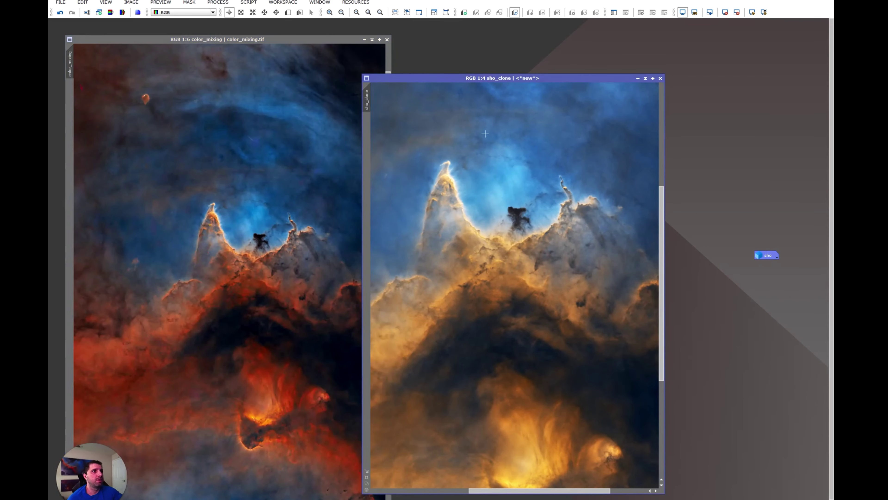
pyautogui.moveTo(463, 81); pyautogui.dragTo(493, 41)
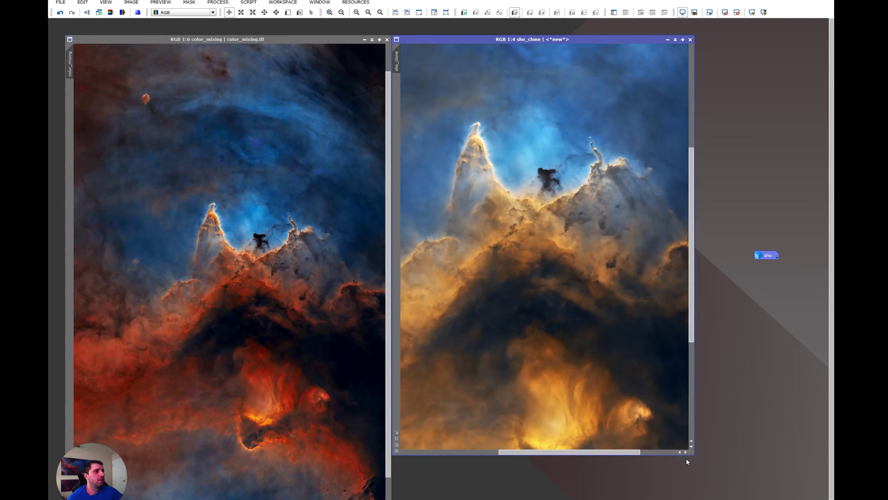
pyautogui.moveTo(695, 455); pyautogui.dragTo(726, 497)
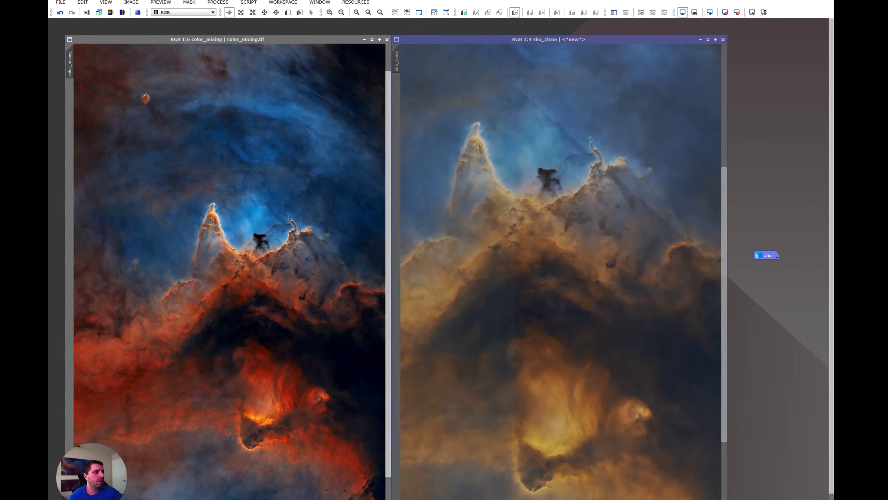
pyautogui.scroll(-1, 602, 217)
pyautogui.scroll(1, 602, 217)
pyautogui.moveTo(727, 198); pyautogui.dragTo(715, 158)
# - Compare the pillar in color_mixing and sho_clone side by side at 1:4 zoom
pyautogui.click(239, 258)
pyautogui.scroll(2, 240, 257)
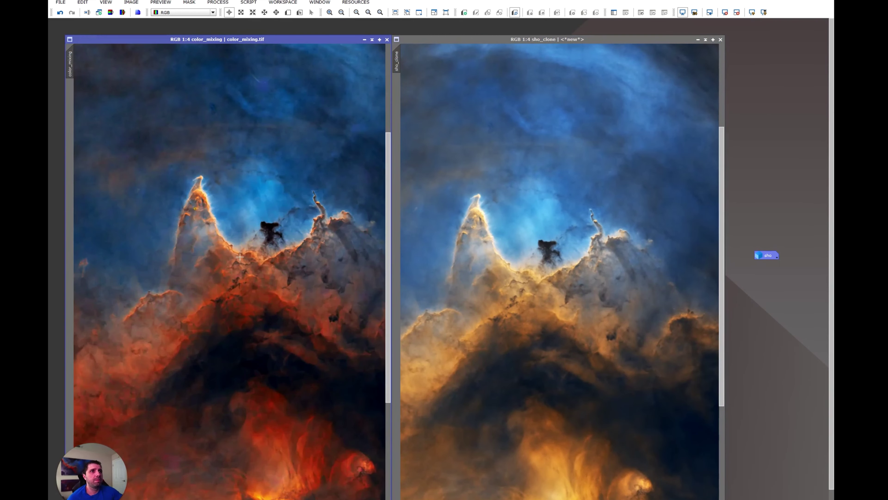
pyautogui.moveTo(211, 43); pyautogui.dragTo(208, 25)
pyautogui.moveTo(423, 39); pyautogui.dragTo(422, 23)
pyautogui.hotkey('ctrl', 'z')
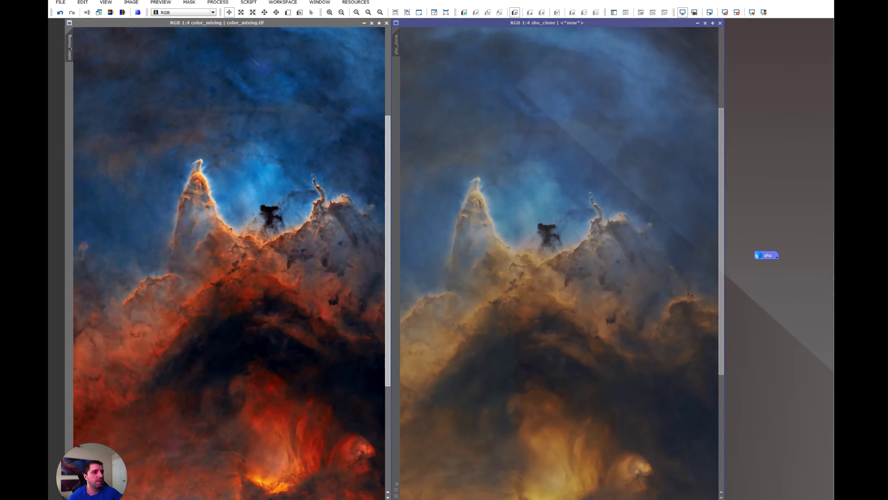
pyautogui.hotkey('ctrl', 'y')
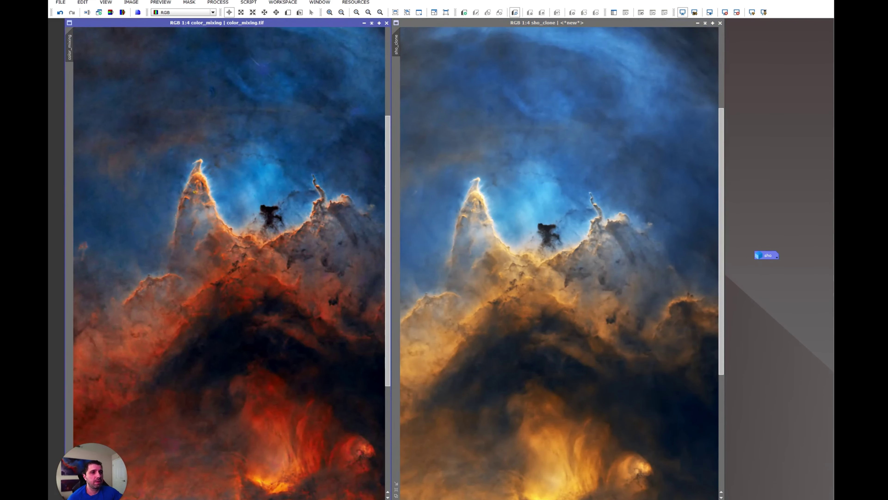
pyautogui.hscroll(3, 229, 262)
pyautogui.click(527, 497)
pyautogui.hscroll(-2, 523, 496)
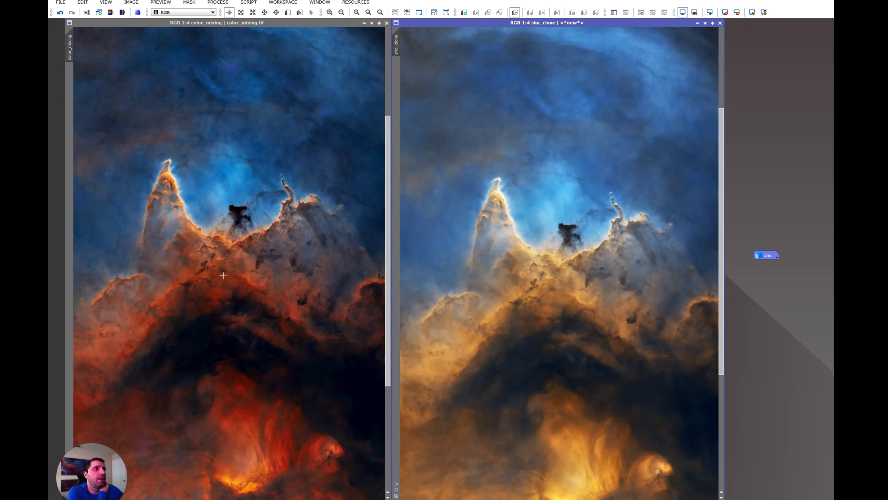
# - Compare the whole nebula in color_mixing and sho_clone side by side at 1:7 zoom
pyautogui.scroll(-4, 224, 275)
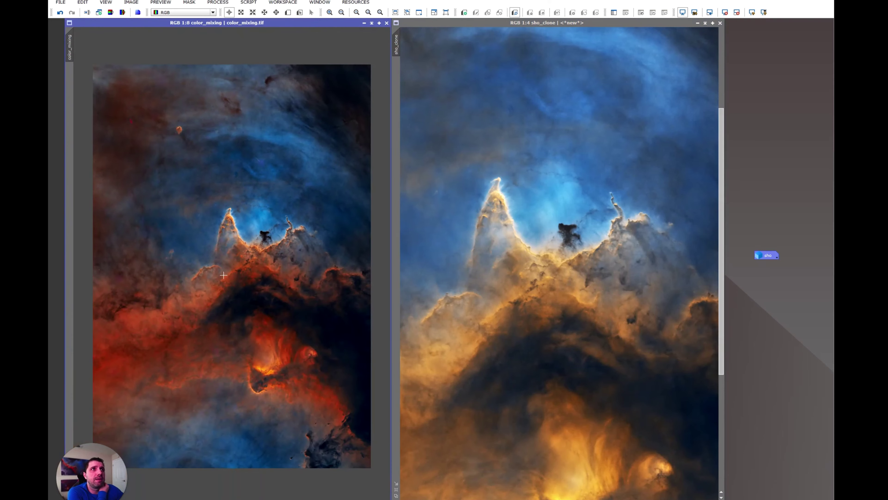
pyautogui.scroll(1, 341, 263)
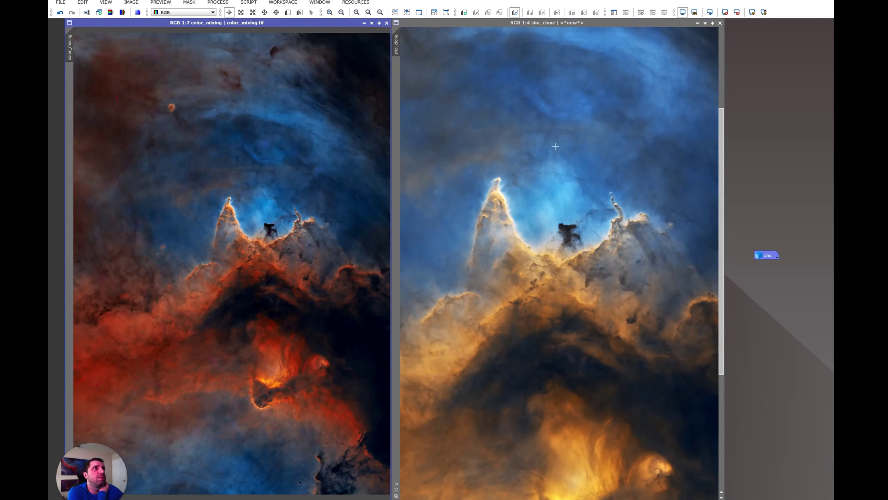
pyautogui.scroll(-2, 558, 146)
pyautogui.scroll(-1, 558, 146)
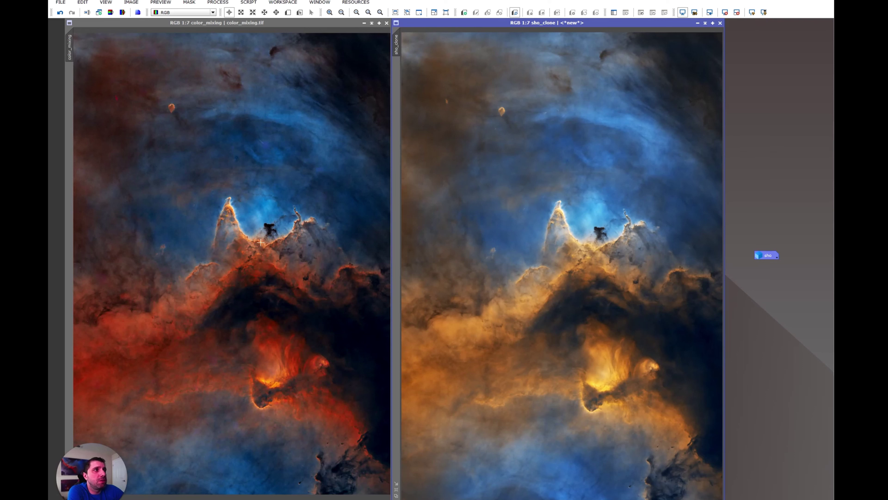
# - Restore the sho image beside color_mixing, fit its window over sho_clone to compare them, and iconize it again
pyautogui.doubleClick(768, 256)
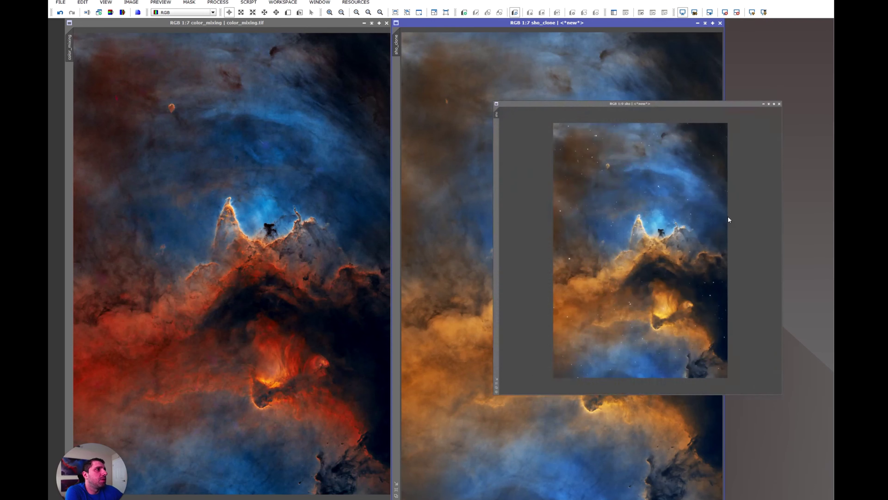
pyautogui.moveTo(565, 45); pyautogui.dragTo(575, 26)
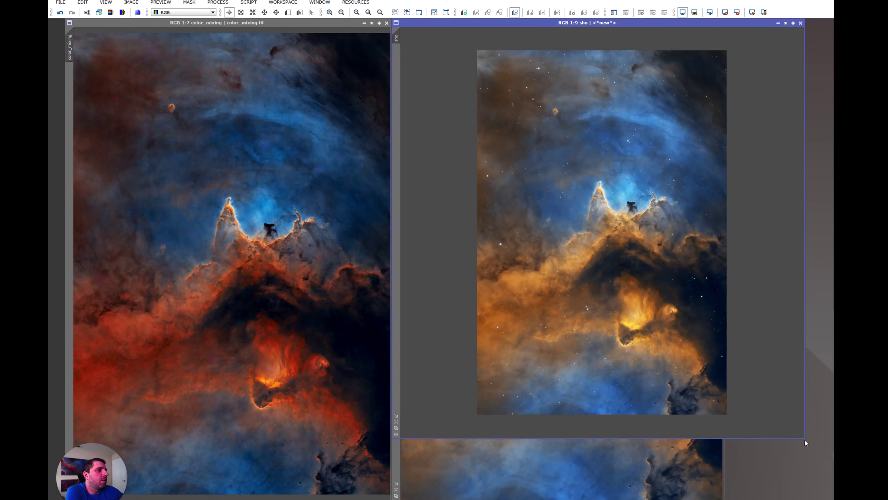
pyautogui.moveTo(804, 446); pyautogui.dragTo(724, 493)
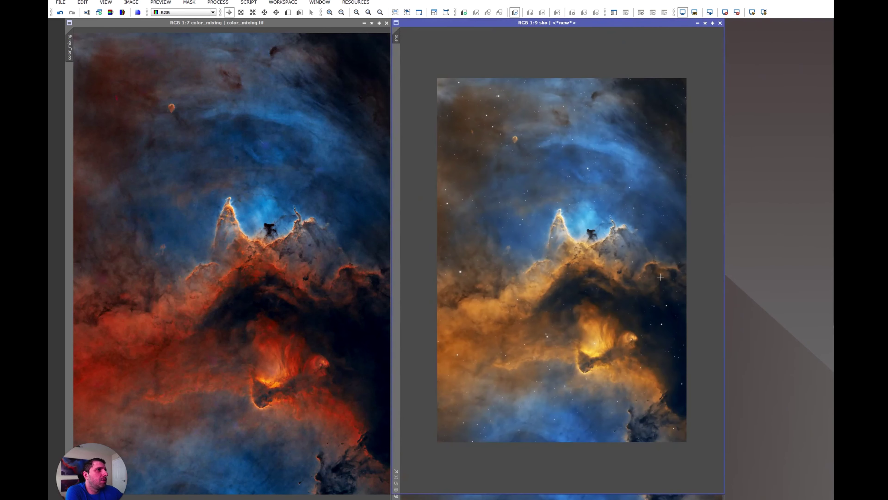
pyautogui.click(698, 23)
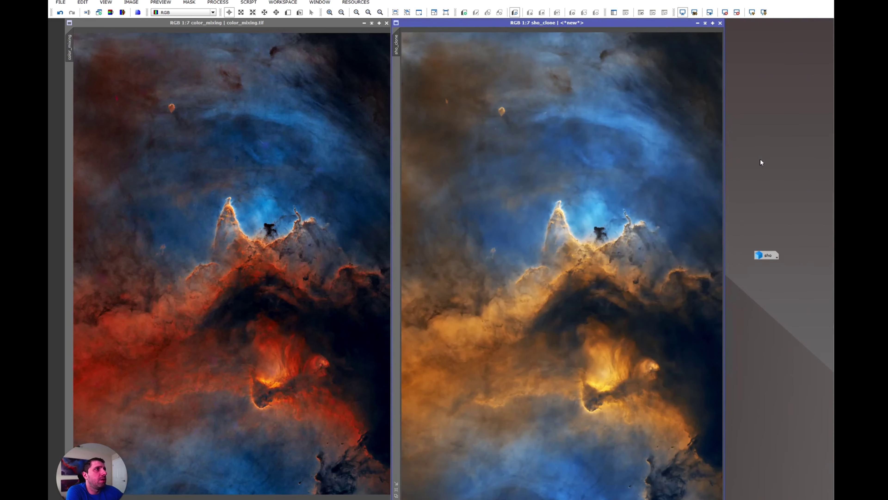
# - Open the Image07_clone file from the rc\soul_reprocess folder on the RC (F:) drive
pyautogui.click(61, 3)
pyautogui.click(66, 13)
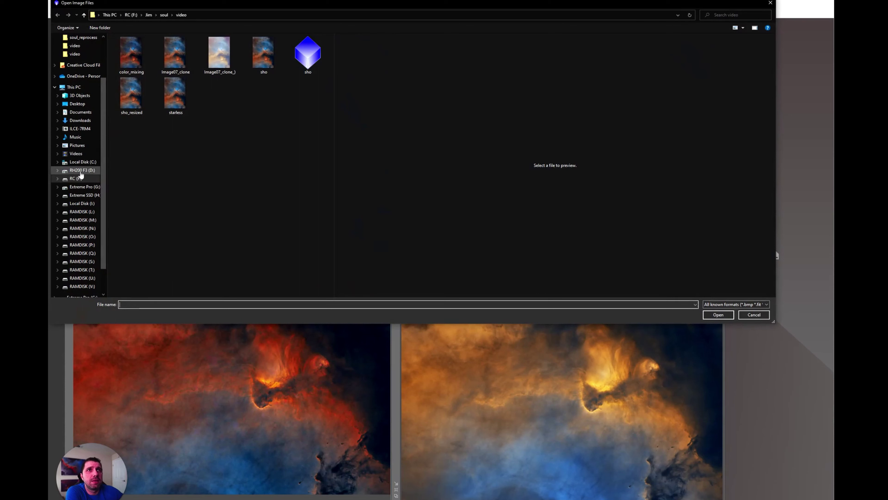
pyautogui.click(79, 178)
pyautogui.doubleClick(141, 59)
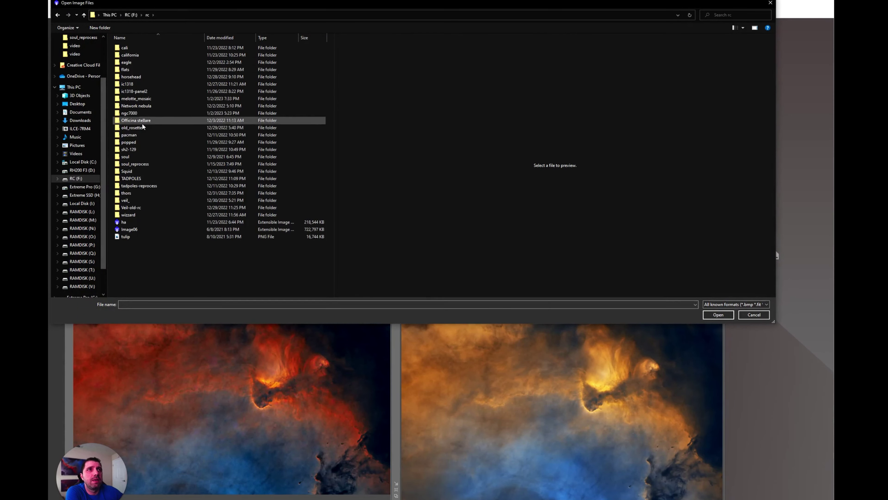
pyautogui.doubleClick(135, 164)
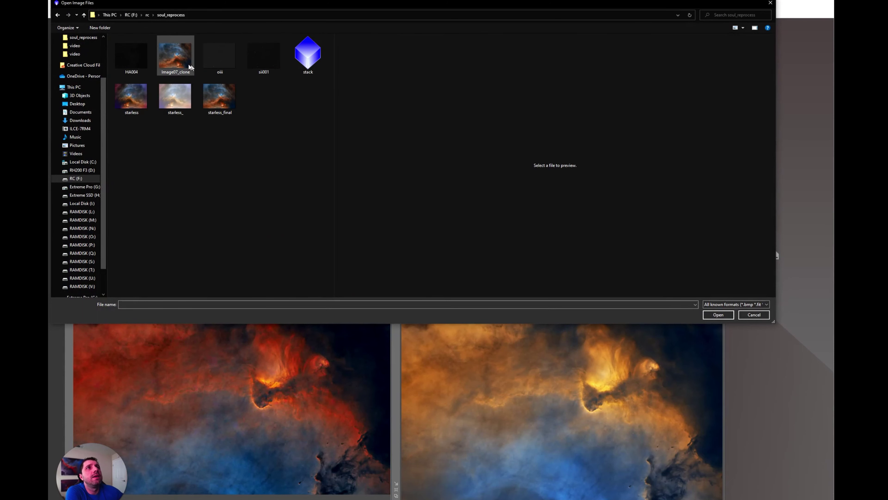
pyautogui.doubleClick(181, 58)
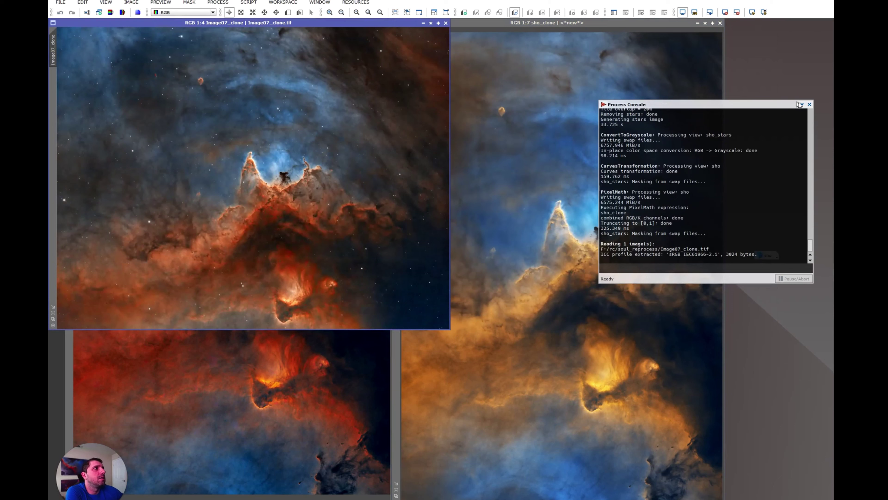
# - Place the Image07_clone window beside color_mixing and extend its height
pyautogui.moveTo(209, 25); pyautogui.dragTo(559, 59)
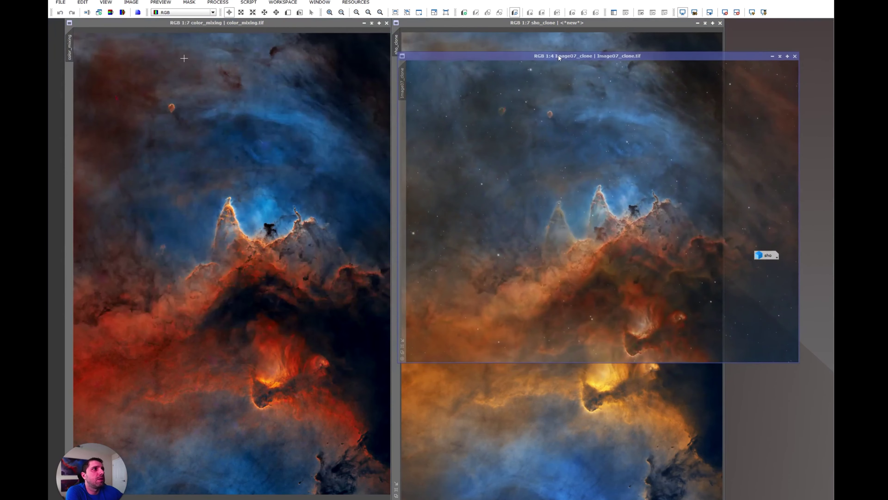
pyautogui.moveTo(598, 363); pyautogui.dragTo(598, 496)
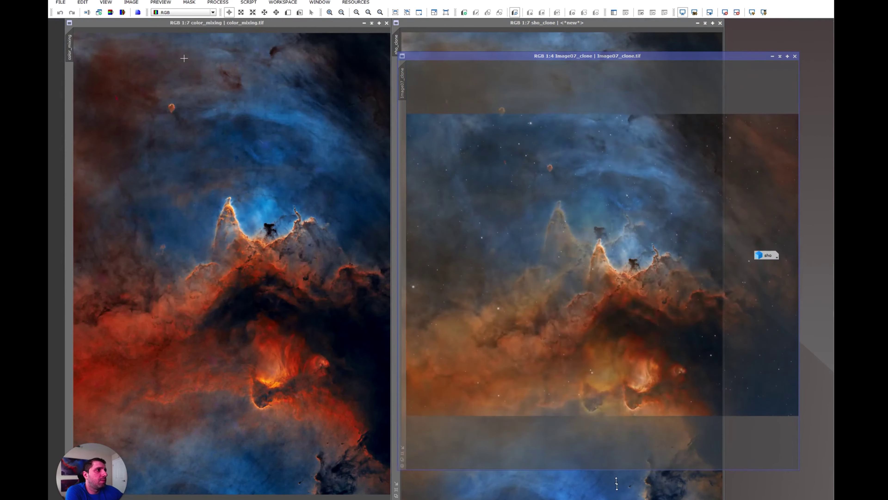
pyautogui.moveTo(554, 58); pyautogui.dragTo(558, 34)
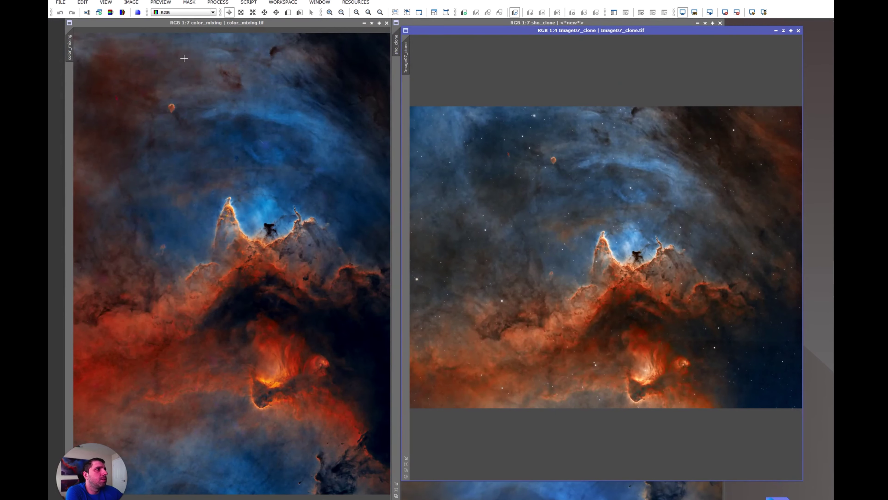
# - Remove the stars from Image07_clone with StarXTerminator without generating a star image, and close the process and console windows
pyautogui.click(218, 2)
pyautogui.moveTo(238, 12)
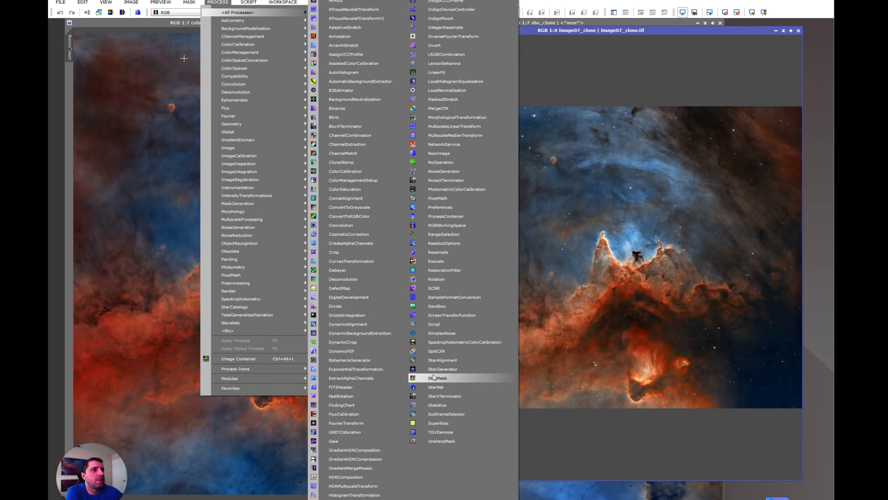
pyautogui.click(434, 395)
pyautogui.moveTo(489, 124); pyautogui.dragTo(522, 209)
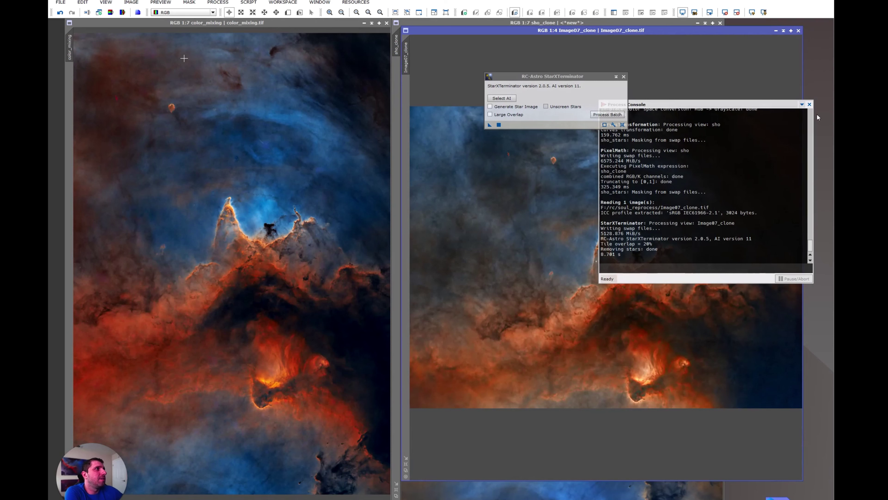
pyautogui.click(809, 105)
pyautogui.click(623, 77)
# - Move the Image07_clone window clear of color_mixing and compare the pillars and dark cloud in both images up close
pyautogui.moveTo(609, 34); pyautogui.dragTo(641, 26)
pyautogui.scroll(3, 658, 220)
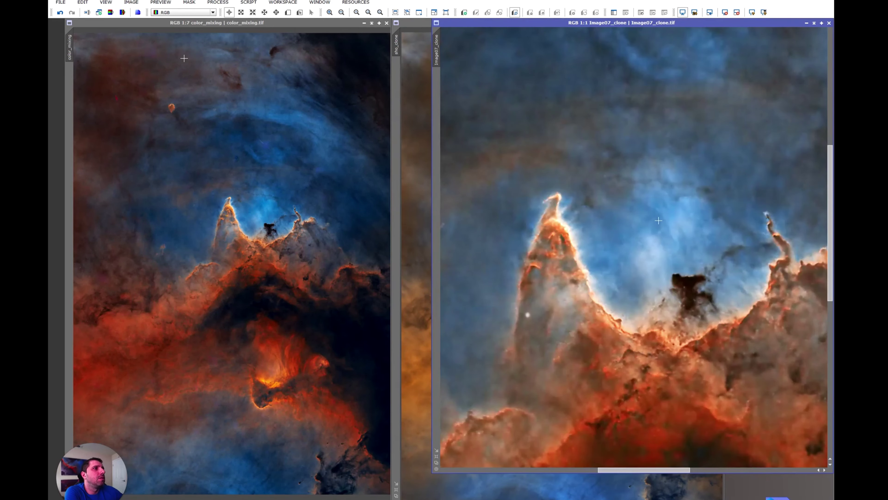
pyautogui.scroll(-1, 658, 221)
pyautogui.moveTo(644, 469); pyautogui.dragTo(677, 472)
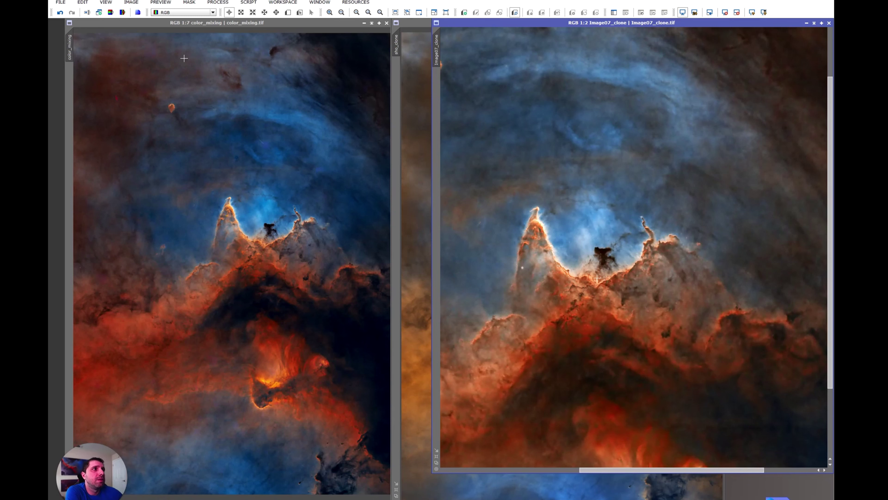
pyautogui.scroll(4, 251, 246)
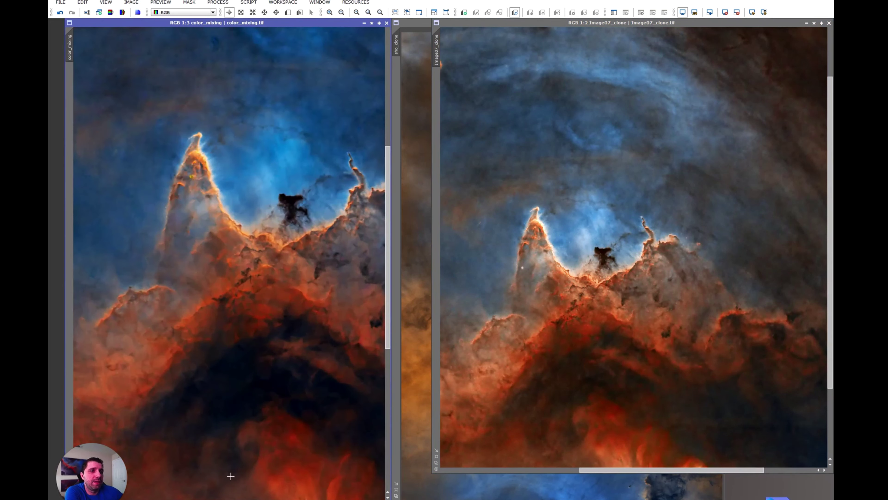
pyautogui.moveTo(233, 499); pyautogui.dragTo(247, 499)
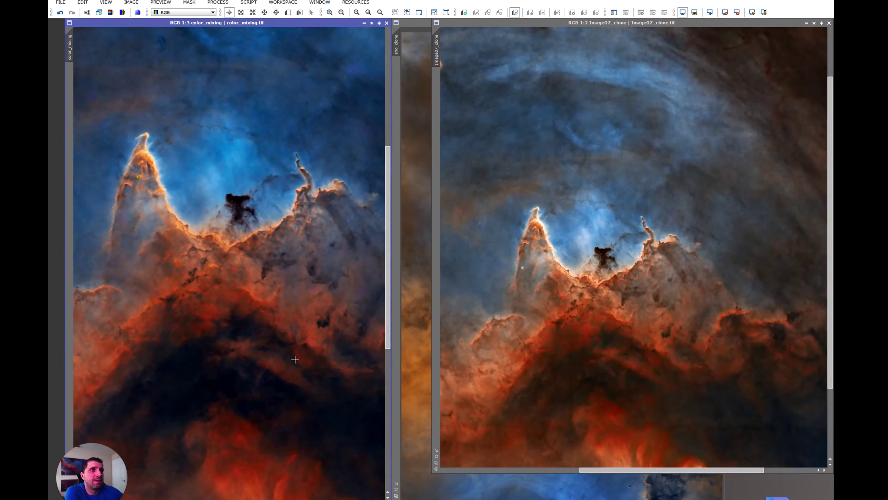
pyautogui.scroll(1, 617, 208)
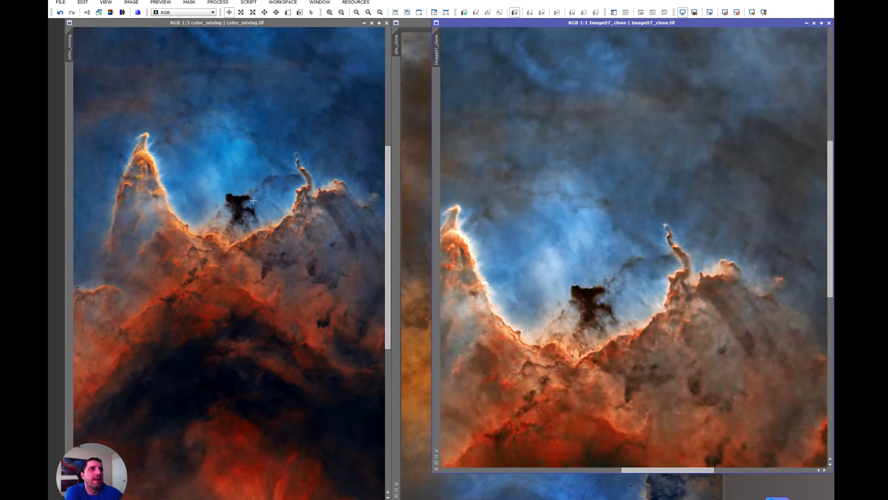
pyautogui.scroll(1, 253, 200)
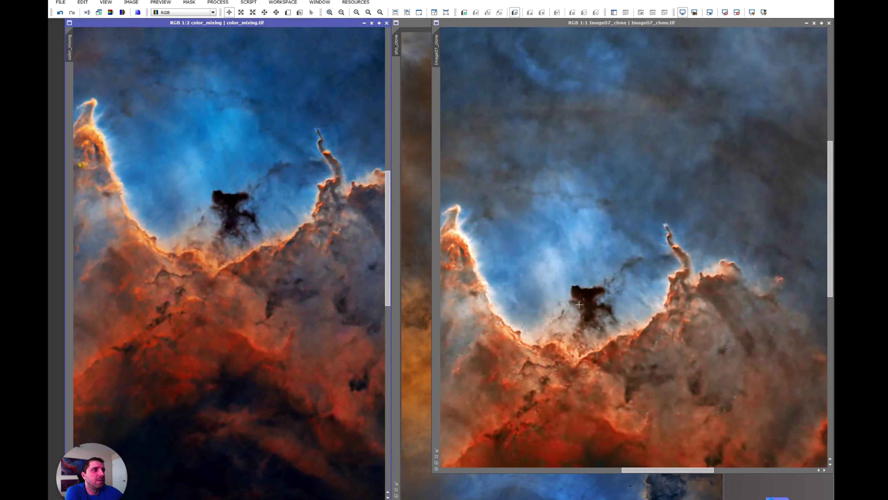
# - Enlarge the Image07_clone window to meet color_mixing's edge and compare the framing and colors of the pillar region in both images
pyautogui.click(433, 472)
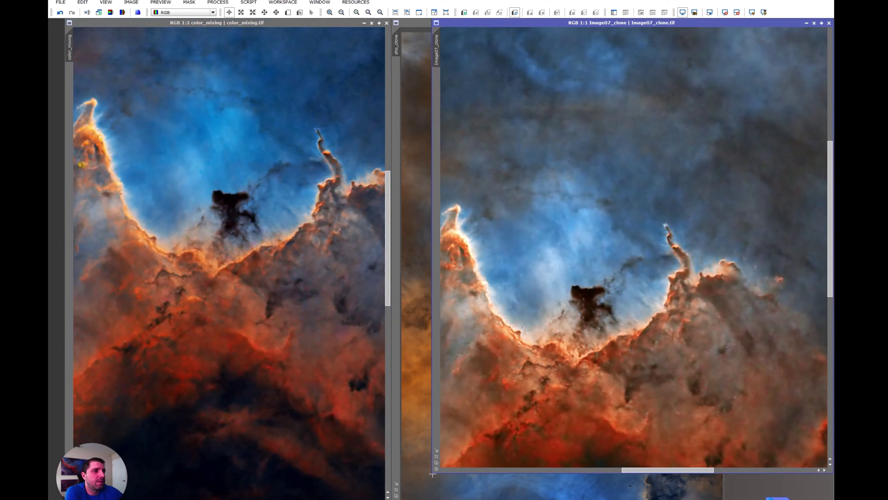
pyautogui.moveTo(433, 472); pyautogui.dragTo(403, 487)
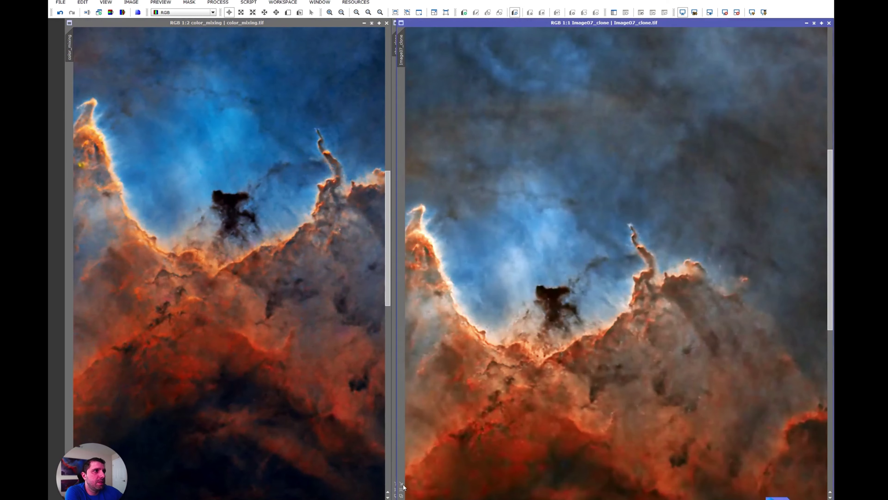
pyautogui.hscroll(-3, 616, 262)
pyautogui.click(257, 282)
pyautogui.hscroll(-3, 229, 262)
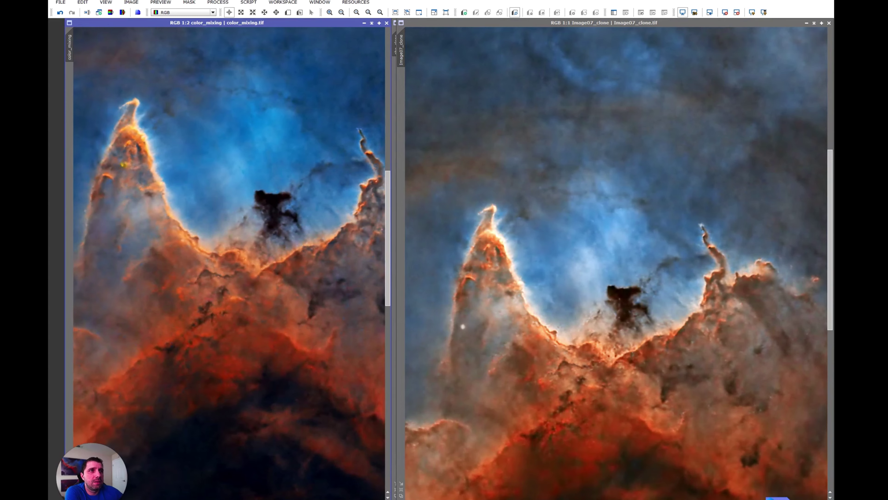
pyautogui.hscroll(2, 229, 262)
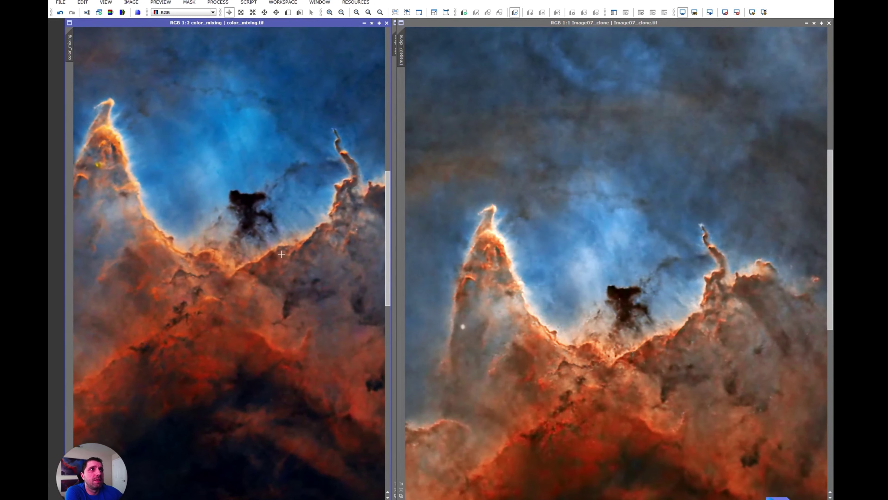
pyautogui.scroll(-1, 282, 254)
pyautogui.hscroll(1, 227, 496)
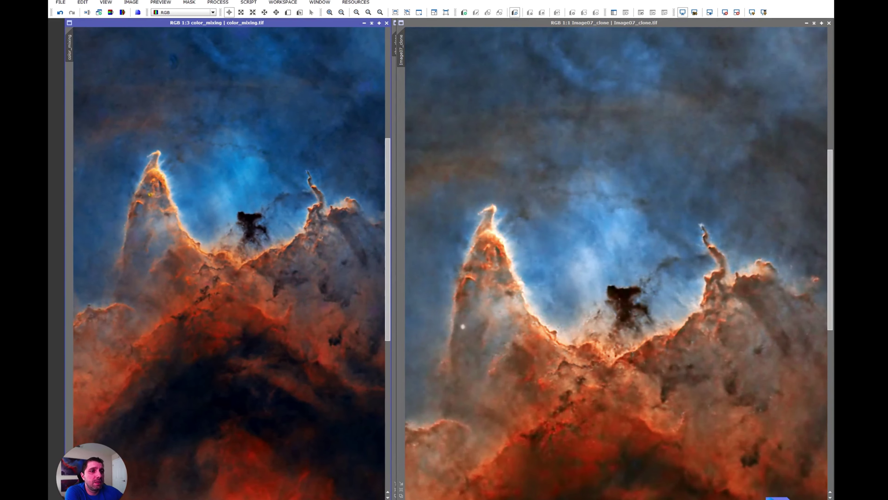
pyautogui.click(541, 329)
pyautogui.scroll(-1, 542, 328)
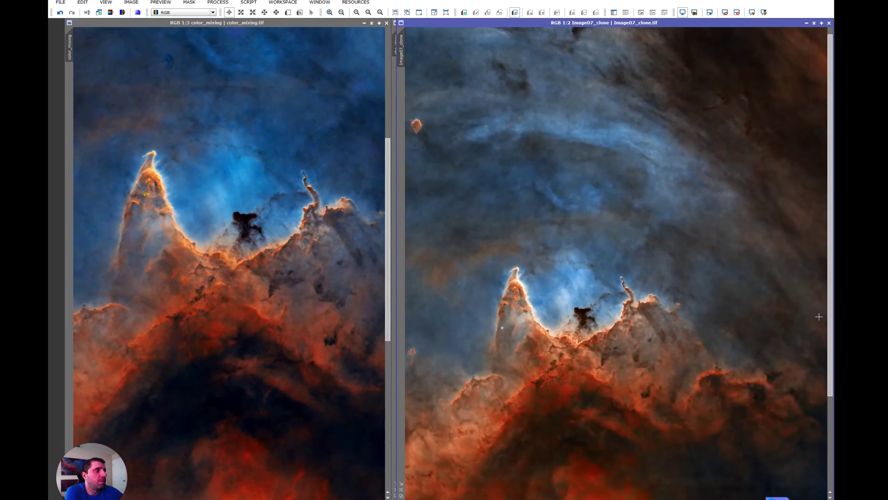
# - Examine the small orange globule in the upper sky of color_mixing and of Image07_clone at close zoom
pyautogui.moveTo(829, 283); pyautogui.dragTo(805, 356)
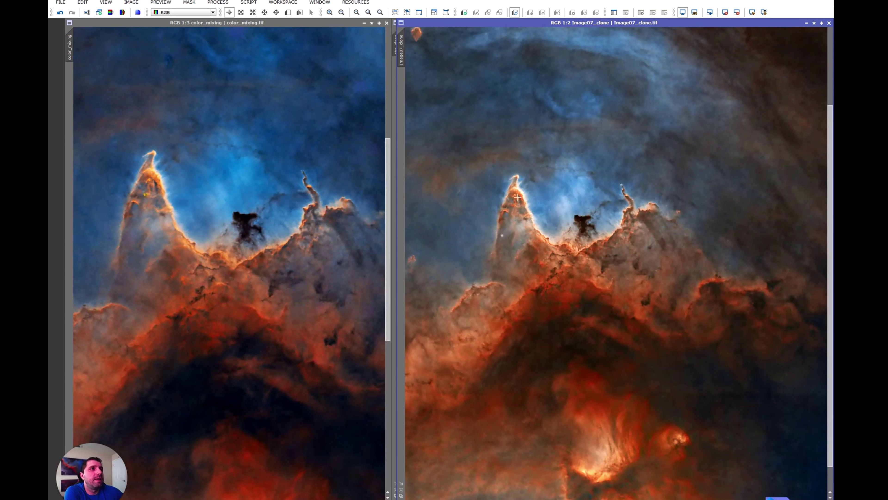
pyautogui.moveTo(387, 144); pyautogui.dragTo(394, 35)
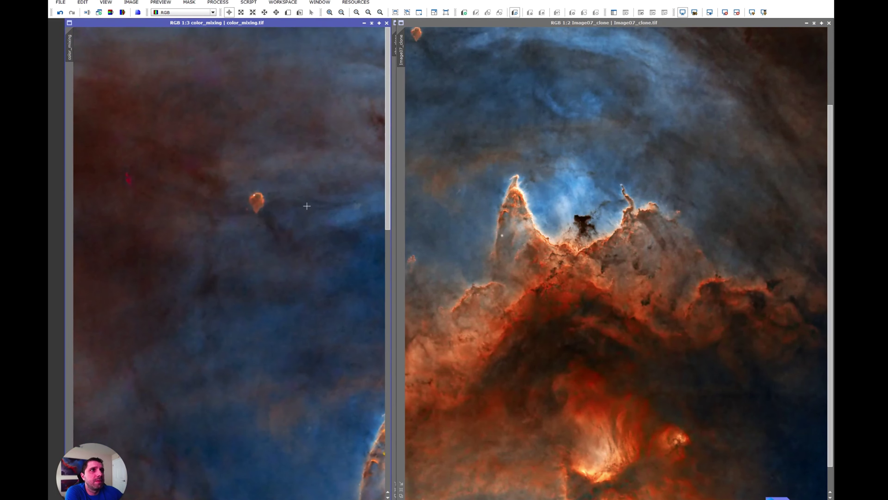
pyautogui.scroll(1, 301, 210)
pyautogui.scroll(1, 510, 280)
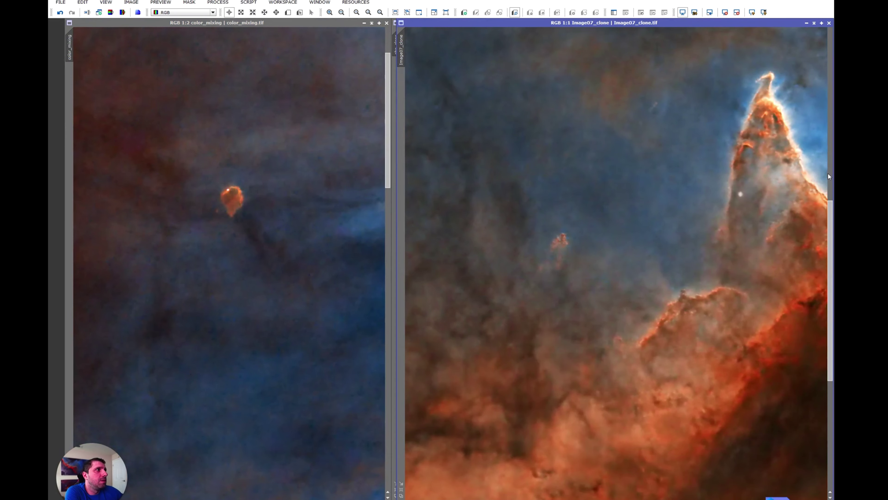
pyautogui.click(828, 174)
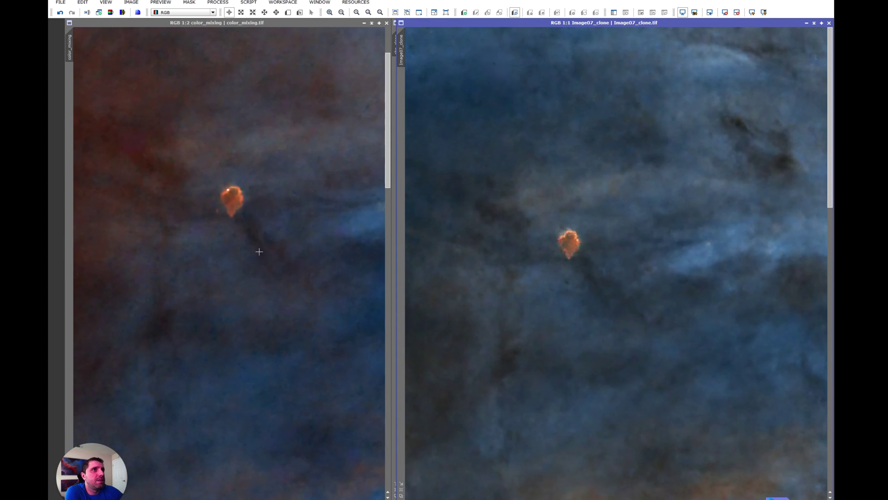
# - Compare the full frames of color_mixing and Image07_clone, clear Image07_clone off the workspace and collapse the color_mixing window
pyautogui.scroll(-6, 259, 252)
pyautogui.scroll(-4, 604, 254)
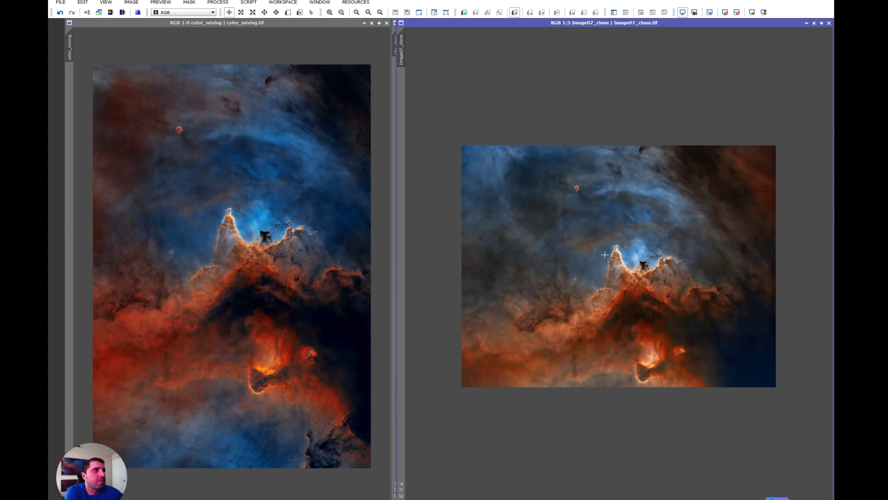
pyautogui.scroll(2, 604, 255)
pyautogui.scroll(-1, 605, 255)
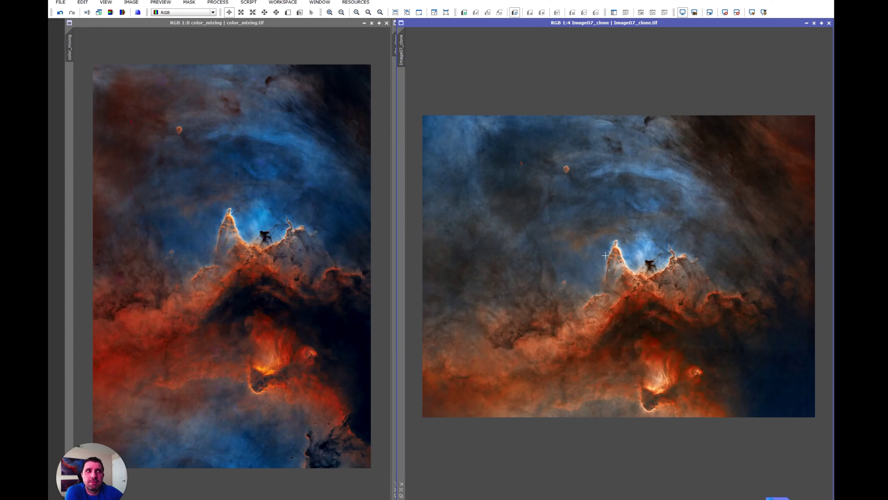
pyautogui.click(821, 23)
pyautogui.click(371, 23)
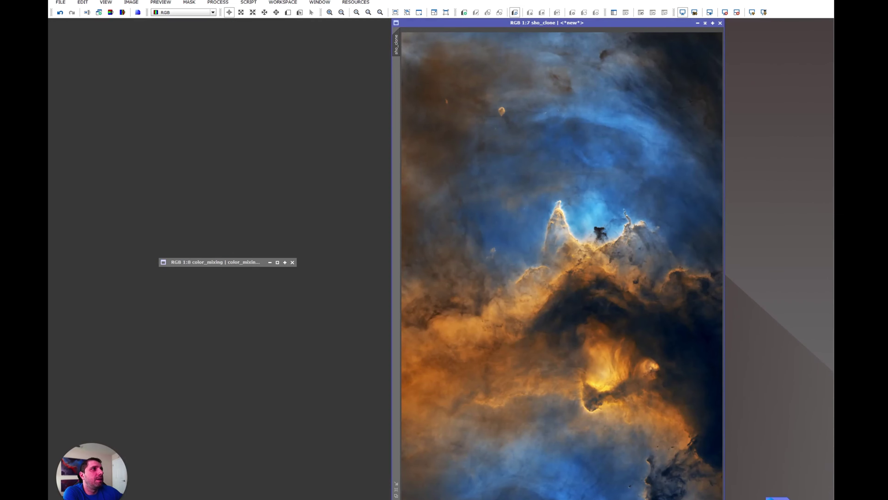
# - Restore the iconized sho image, maximize its window, and inspect the pillars and bright core up close
pyautogui.doubleClick(752, 485)
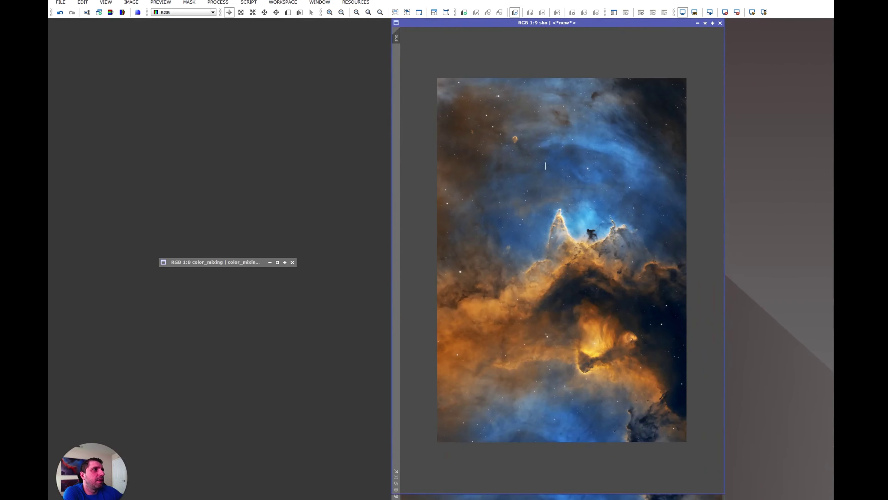
pyautogui.doubleClick(581, 24)
pyautogui.scroll(5, 462, 109)
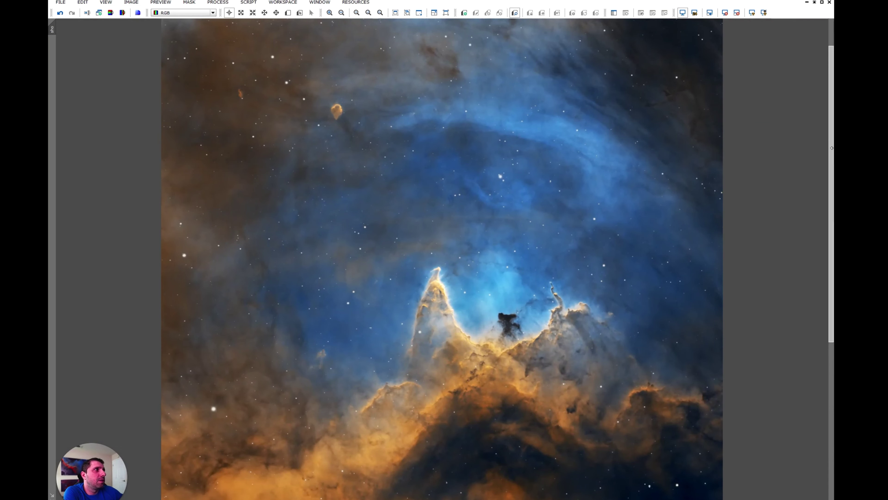
pyautogui.moveTo(832, 147); pyautogui.dragTo(832, 225)
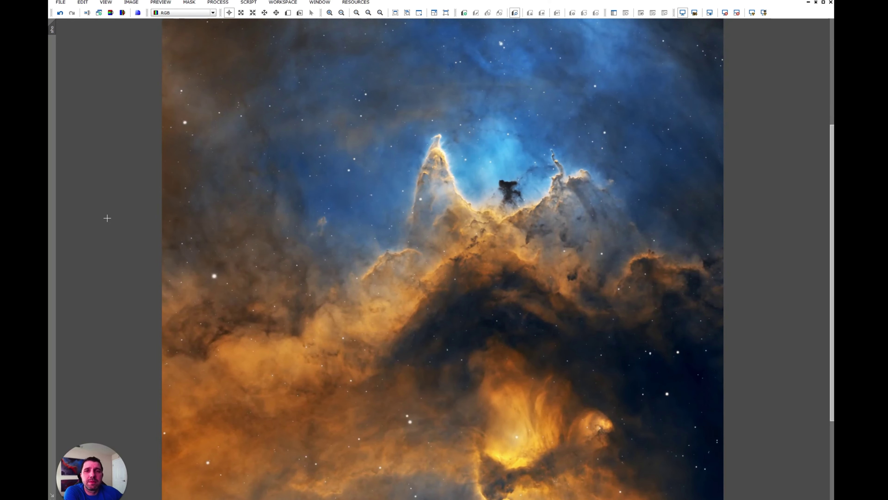